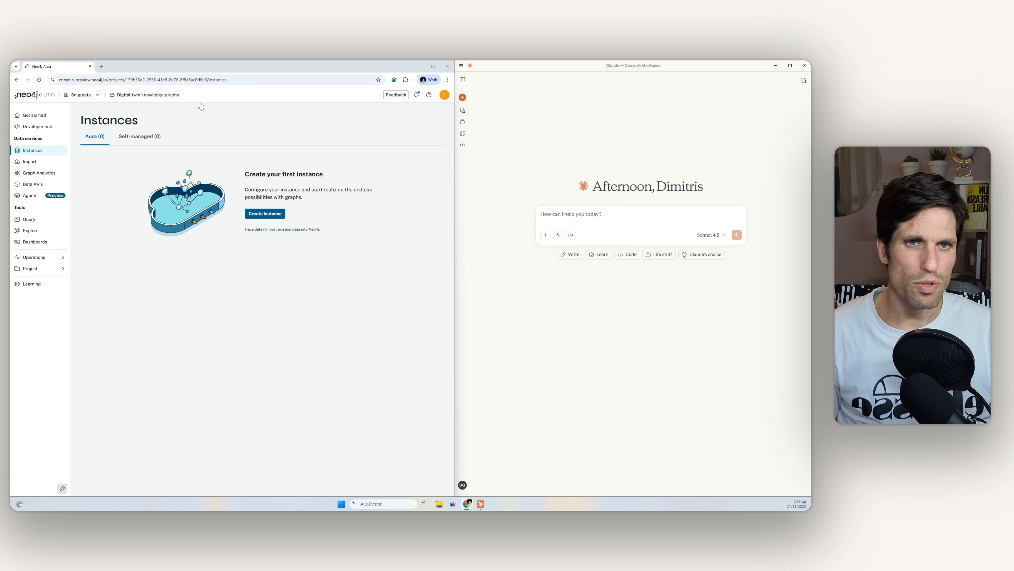
Review the attachment options and the available search tools and connectors of the Claude chat box
{"action": "left_click", "coordinate": [542, 238]}
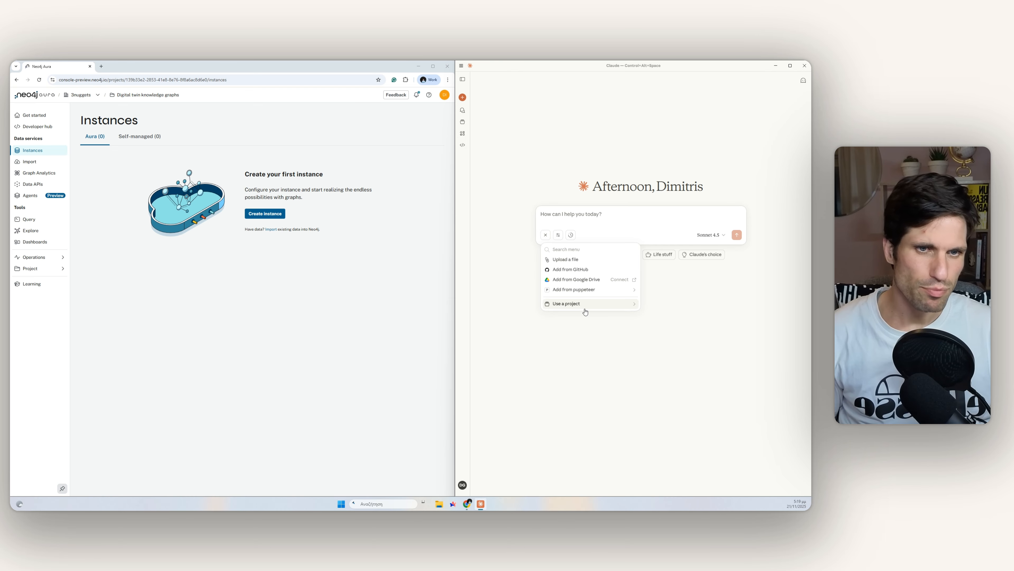
{"action": "left_click", "coordinate": [565, 226]}
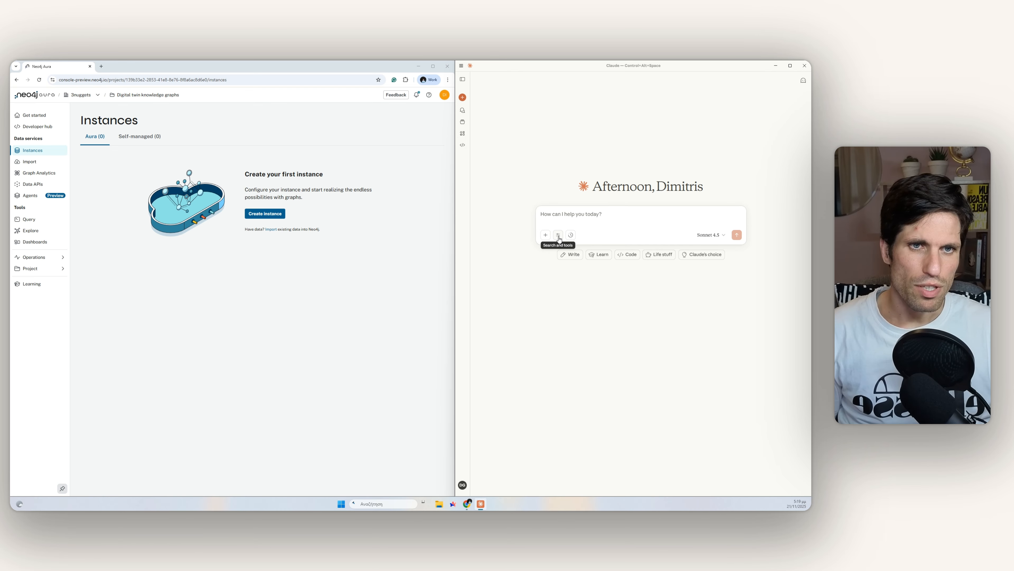
{"action": "left_click", "coordinate": [557, 235]}
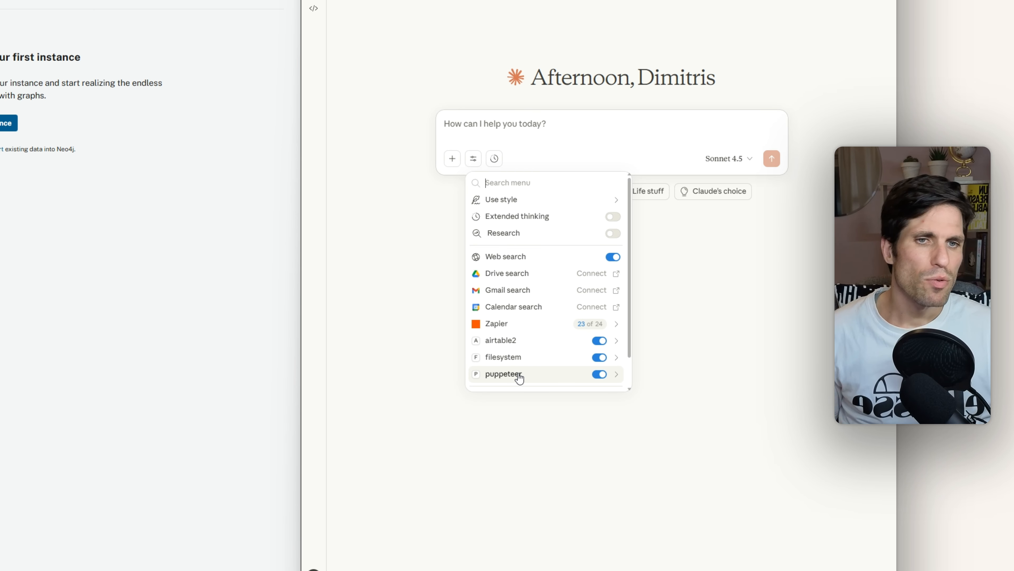
{"action": "key", "text": "Escape"}
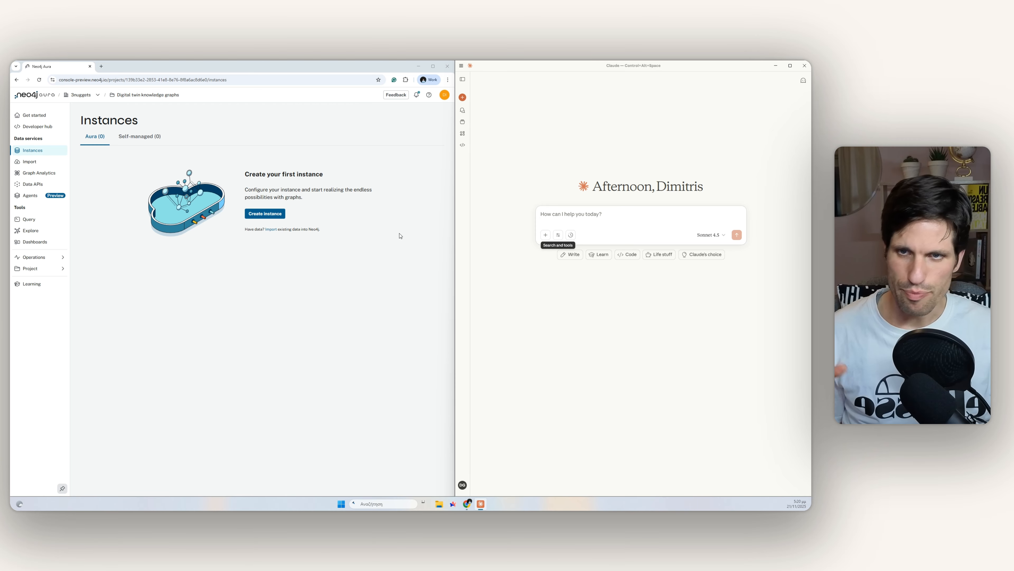
Create a Free AuraDB instance named 3Nuggets_lab in Neo4j Aura
{"action": "left_click", "coordinate": [266, 214]}
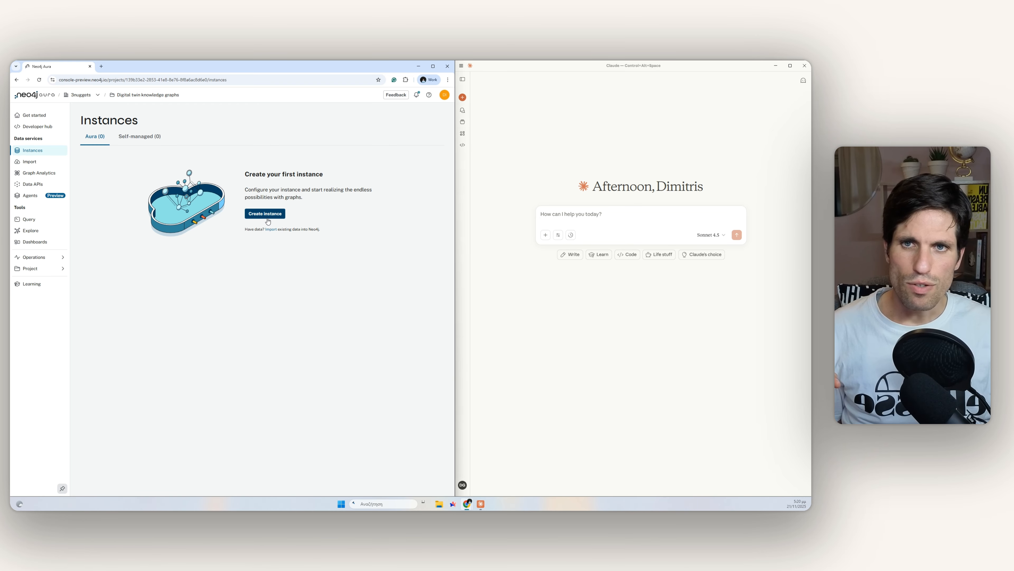
{"action": "left_click", "coordinate": [330, 226]}
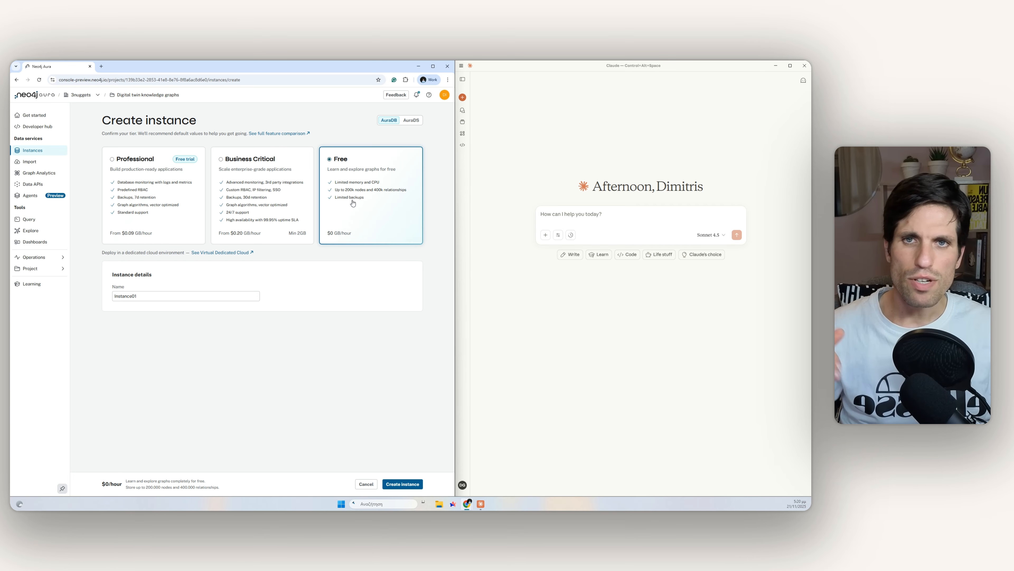
{"action": "double_click", "coordinate": [147, 296]}
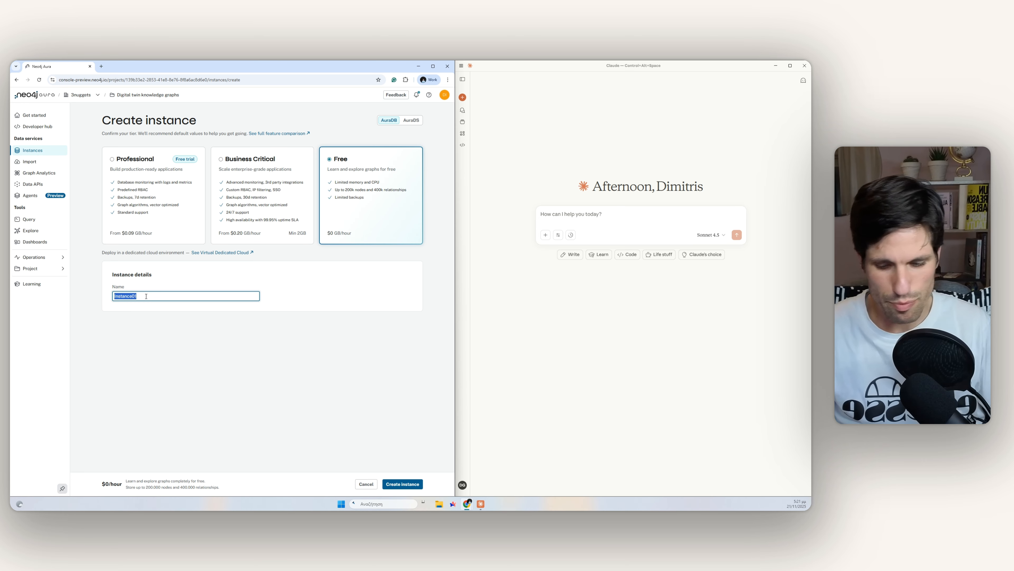
{"action": "key", "text": "BackSpace"}
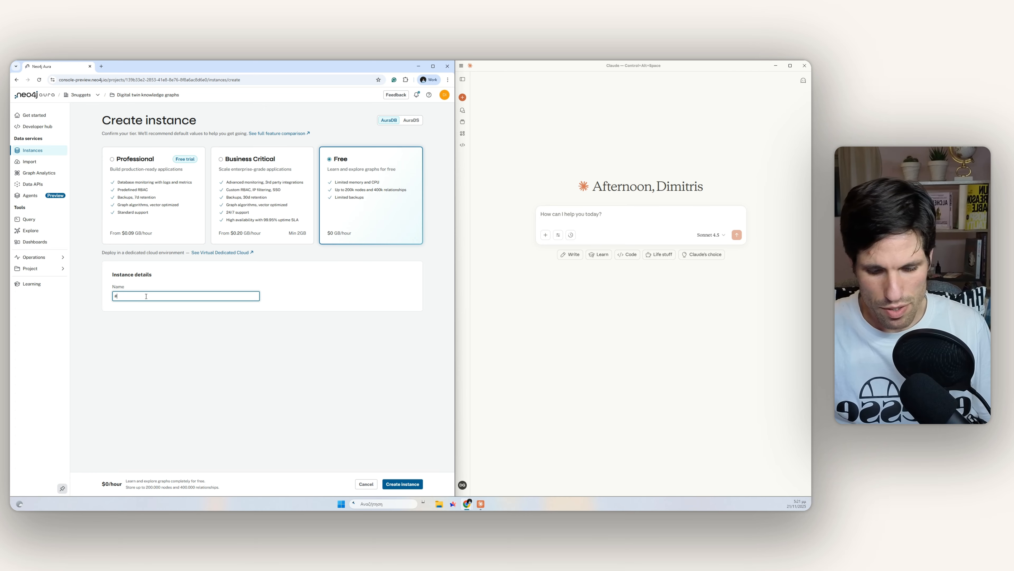
{"action": "type", "text": "3Nu"}
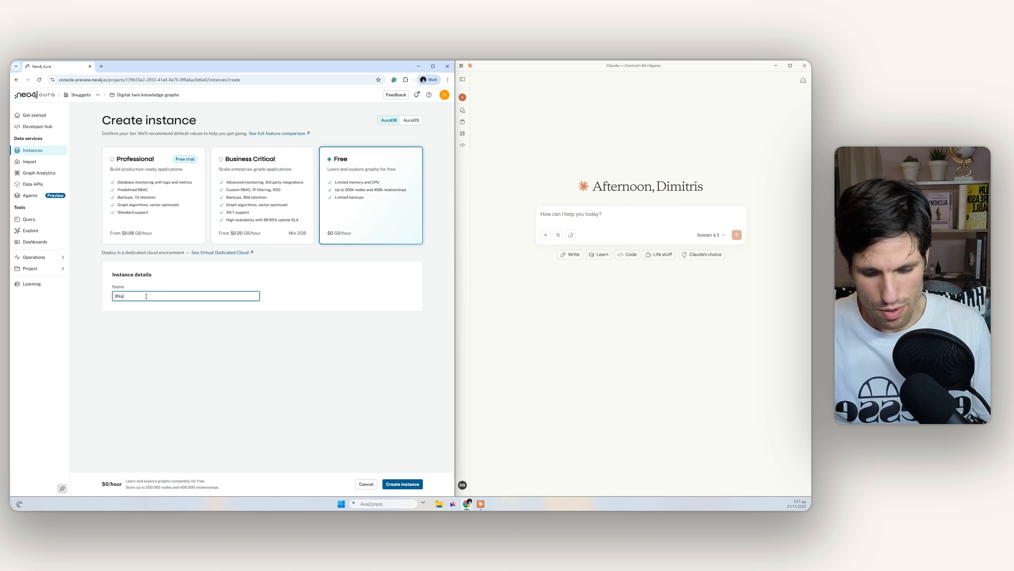
{"action": "type", "text": "ggets_"}
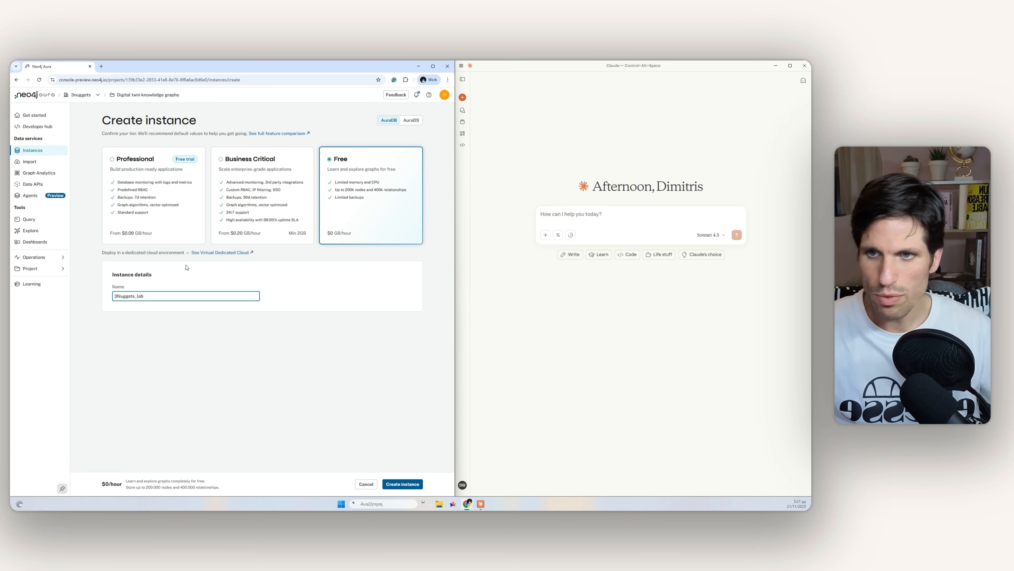
{"action": "type", "text": " lab"}
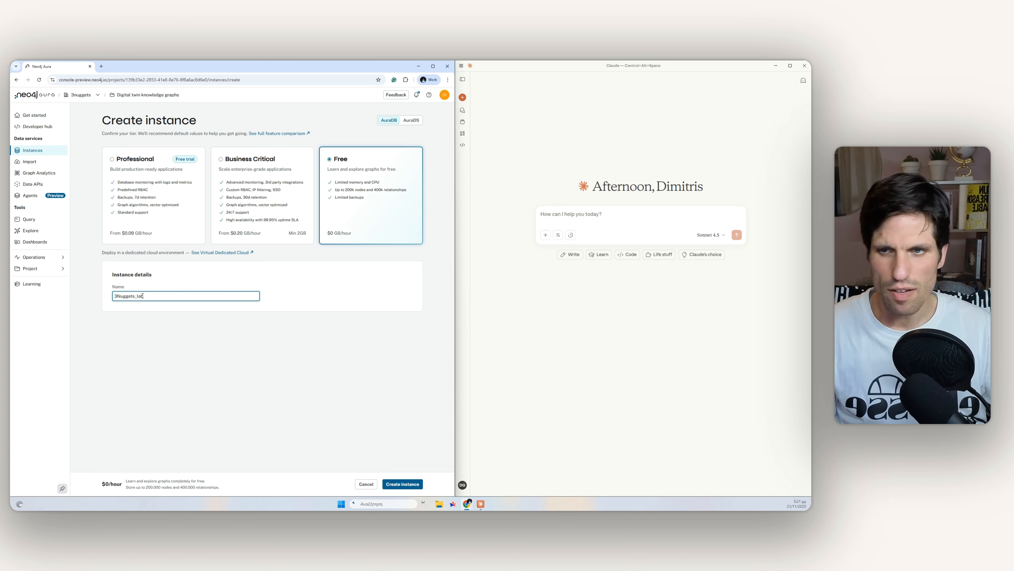
{"action": "left_click", "coordinate": [403, 485]}
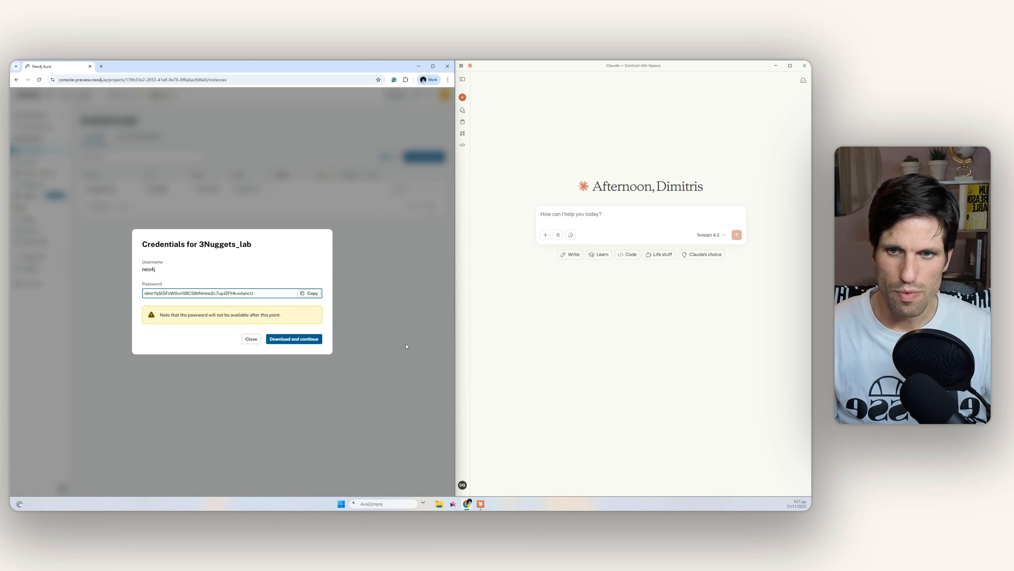
Download the login credentials for the 3Nuggets_lab instance and continue to the instance list
{"action": "double_click", "coordinate": [145, 262]}
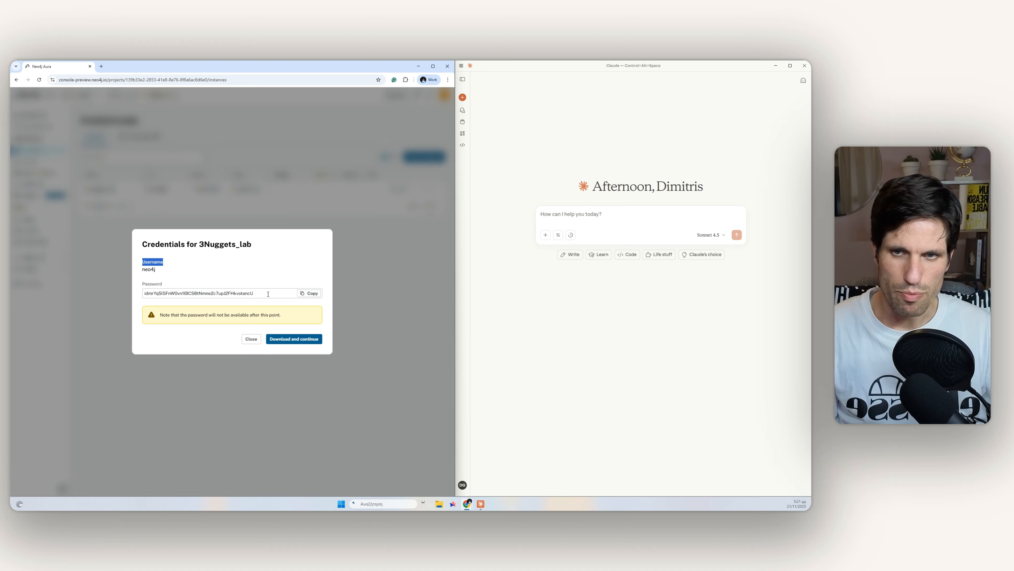
{"action": "left_click_drag", "start_coordinate": [268, 293], "coordinate": [129, 296]}
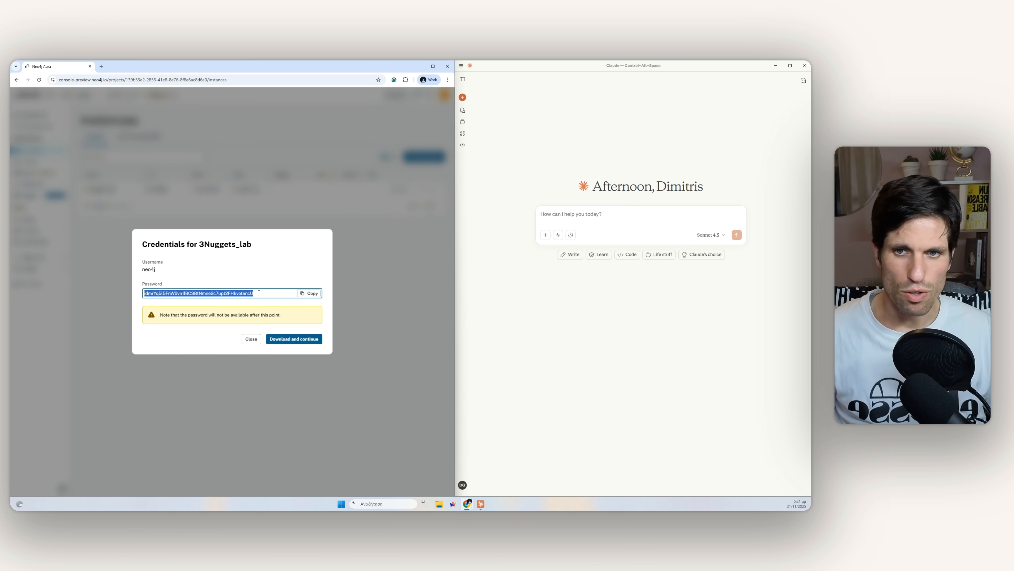
{"action": "left_click", "coordinate": [300, 342]}
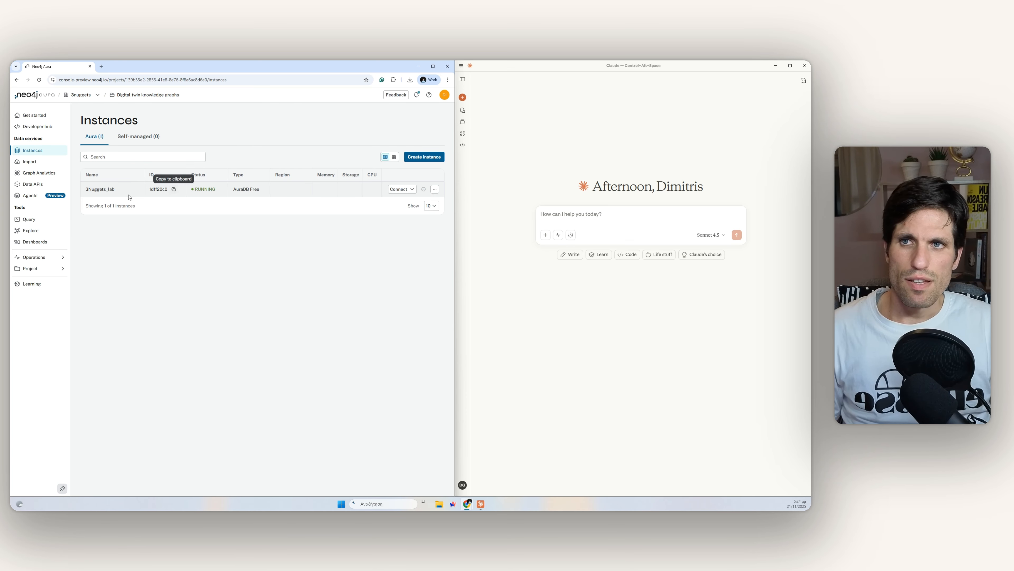
Check the status, name and ID of the 3Nuggets_lab instance in the instance list
{"action": "double_click", "coordinate": [197, 192]}
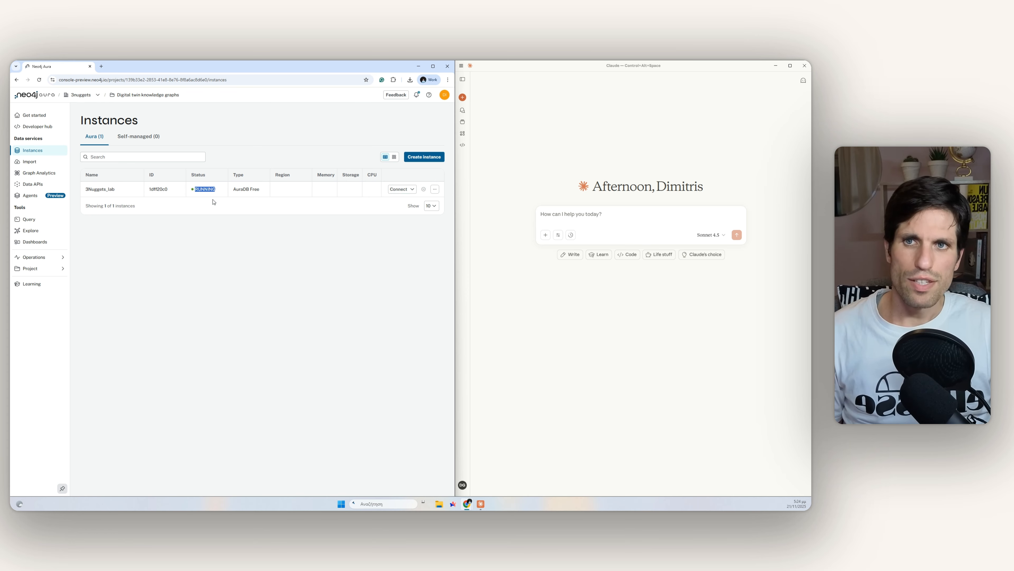
{"action": "left_click", "coordinate": [201, 189]}
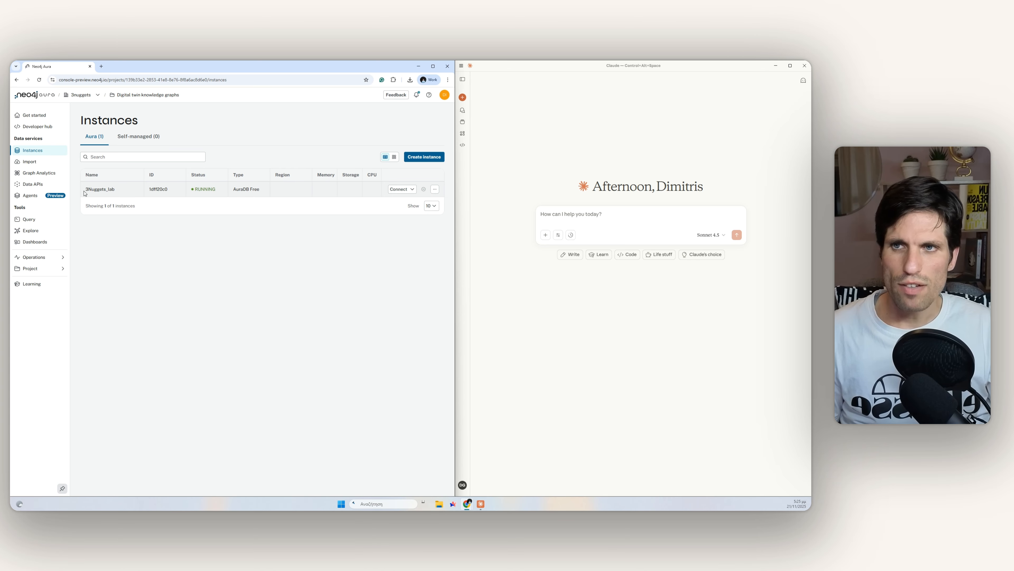
{"action": "left_click_drag", "start_coordinate": [83, 191], "coordinate": [174, 191]}
{"action": "left_click", "coordinate": [362, 190]}
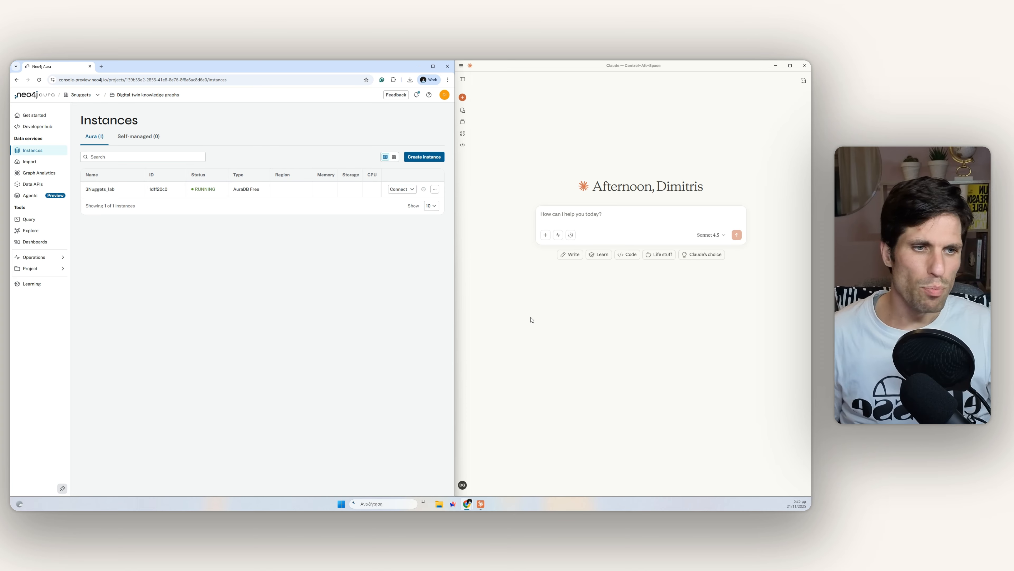
Switch to Claude and open its developer settings for local MCP servers
{"action": "left_click", "coordinate": [547, 144]}
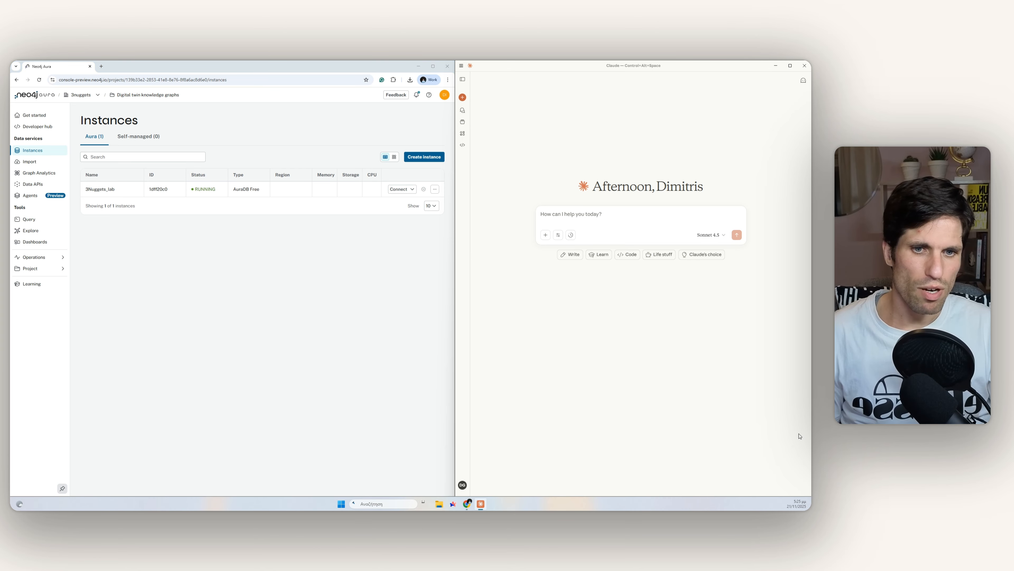
{"action": "left_click", "coordinate": [462, 65]}
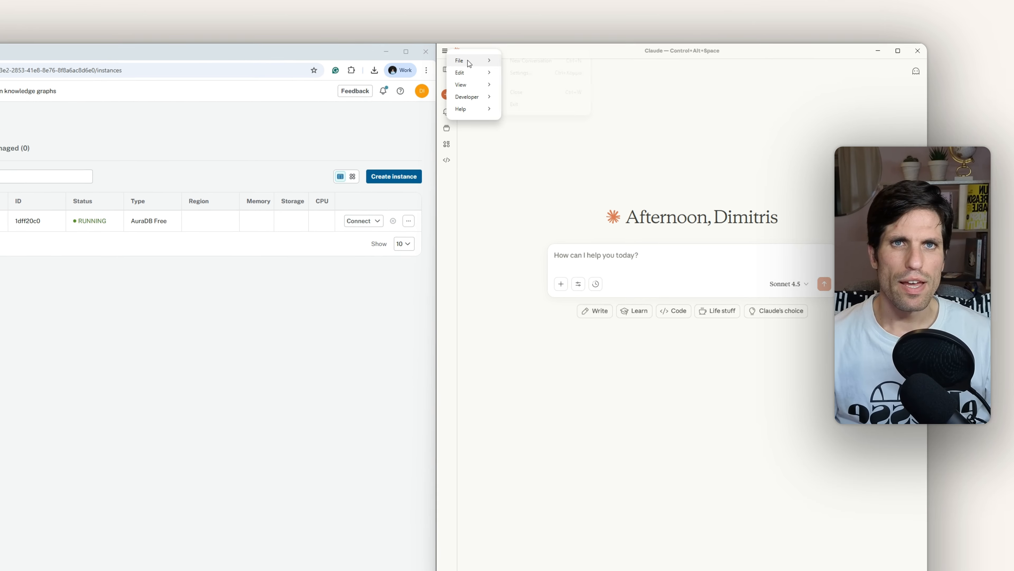
{"action": "mouse_move", "coordinate": [472, 73]}
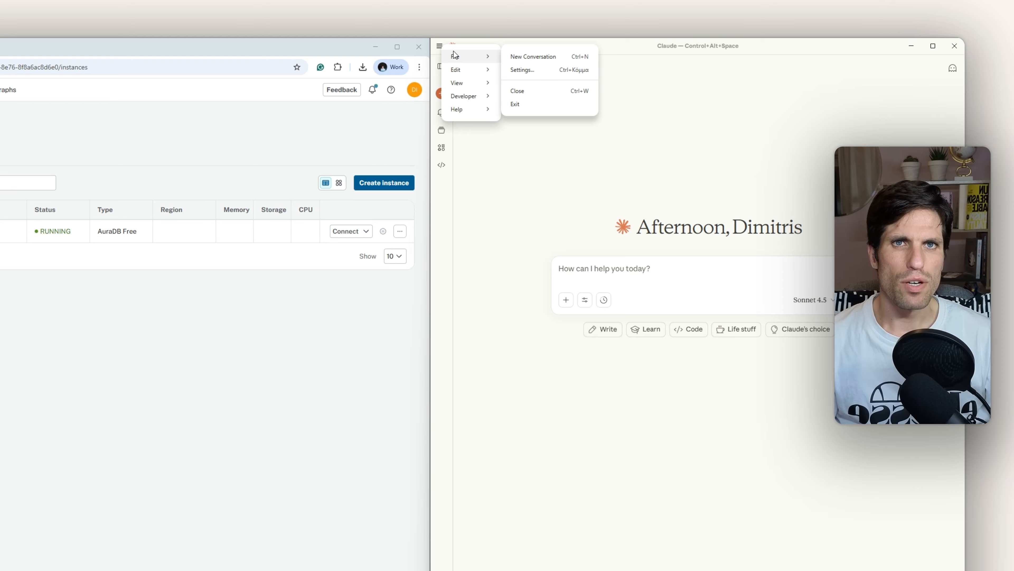
{"action": "left_click", "coordinate": [537, 70]}
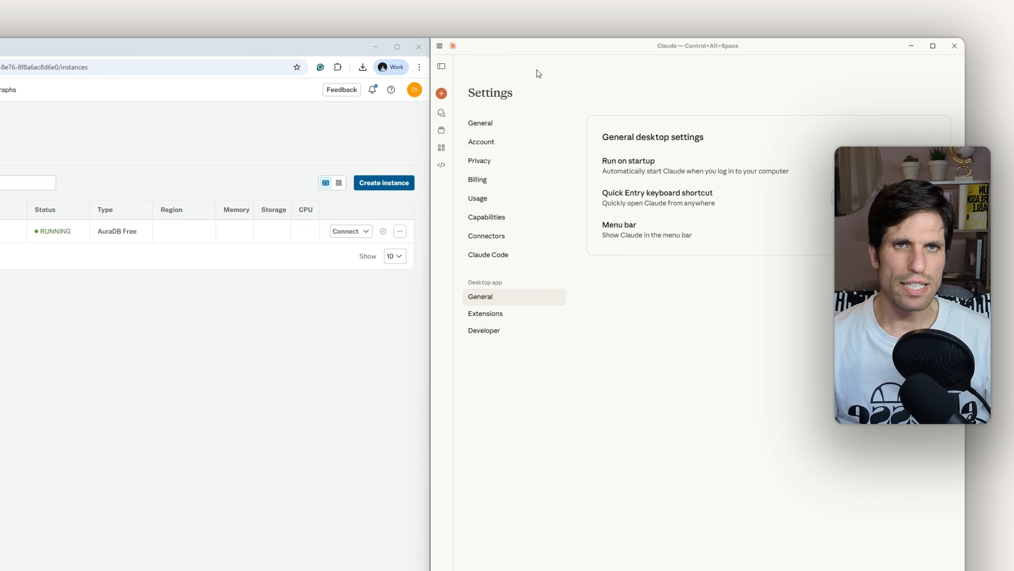
{"action": "left_click", "coordinate": [488, 335]}
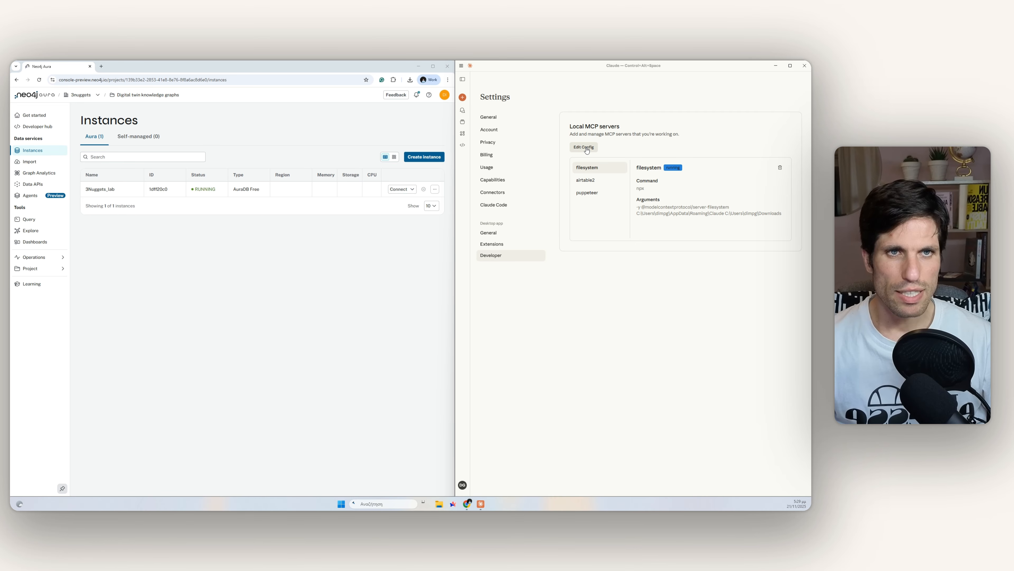
Locate the MCP configuration file claude_desktop_config.json from the developer settings and open it in Cursor
{"action": "left_click", "coordinate": [586, 148]}
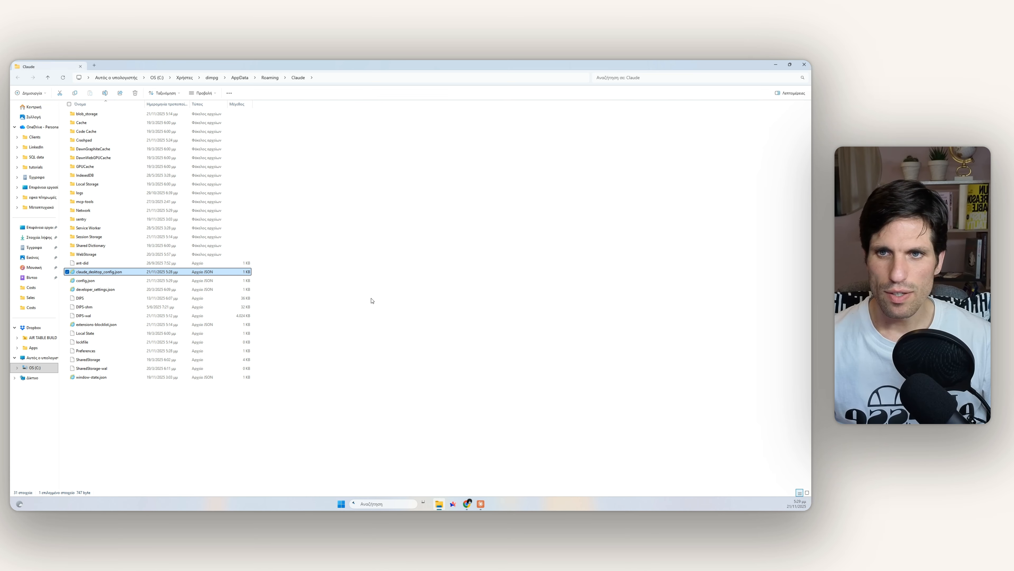
{"action": "right_click", "coordinate": [205, 273]}
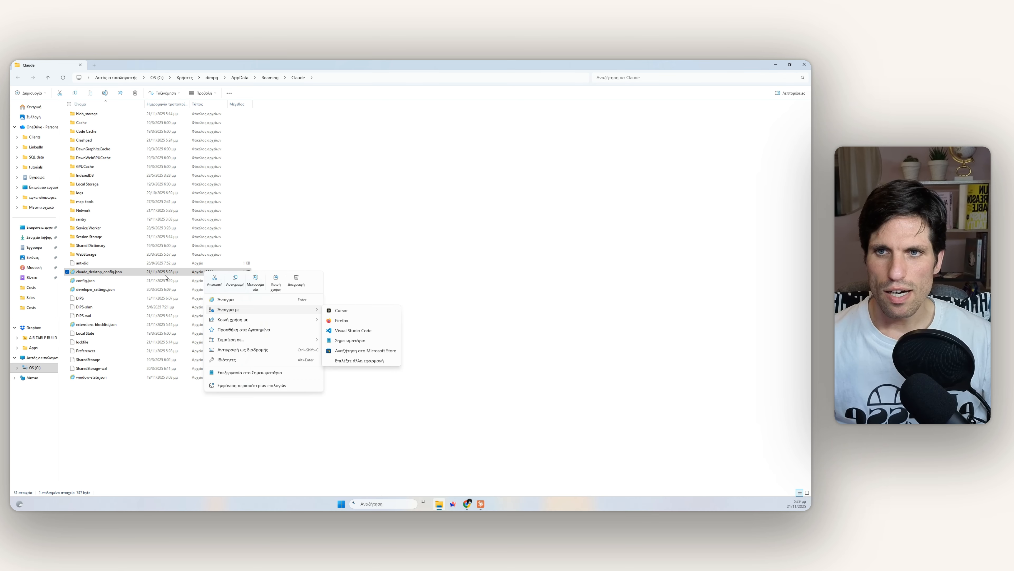
{"action": "mouse_move", "coordinate": [244, 311]}
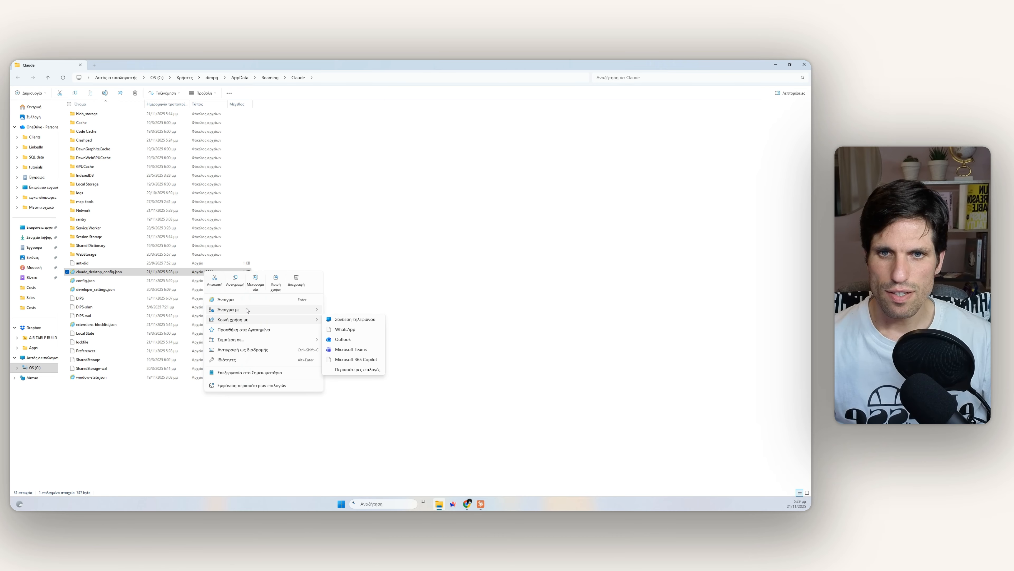
{"action": "left_click", "coordinate": [370, 313]}
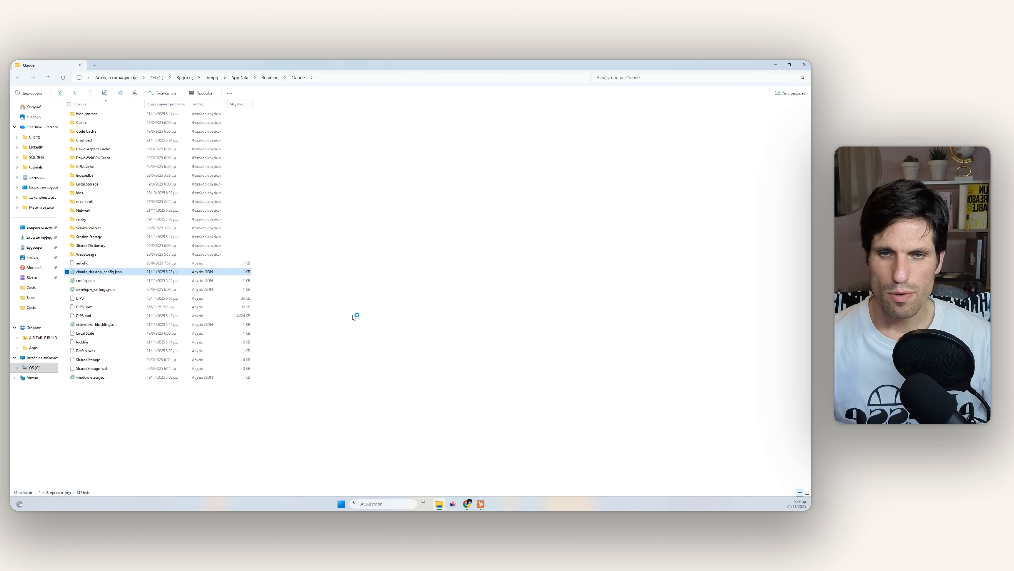
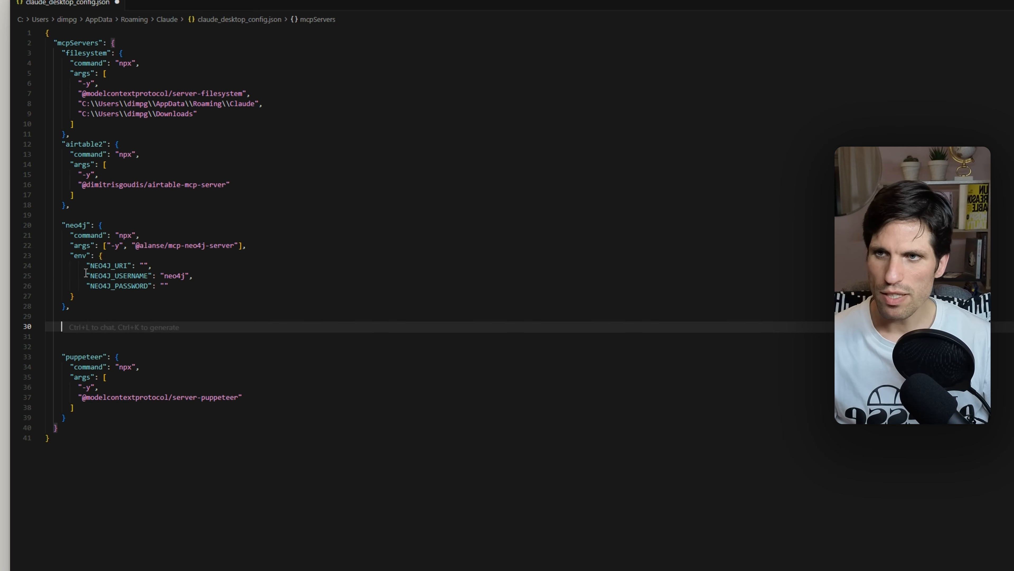
Examine the neo4j server entry in claude_desktop_config.json, including its args line and the NEO4J_URI and NEO4J_USERNAME variables
{"action": "left_click", "coordinate": [99, 319]}
{"action": "left_click", "coordinate": [88, 335]}
{"action": "left_click", "coordinate": [205, 296]}
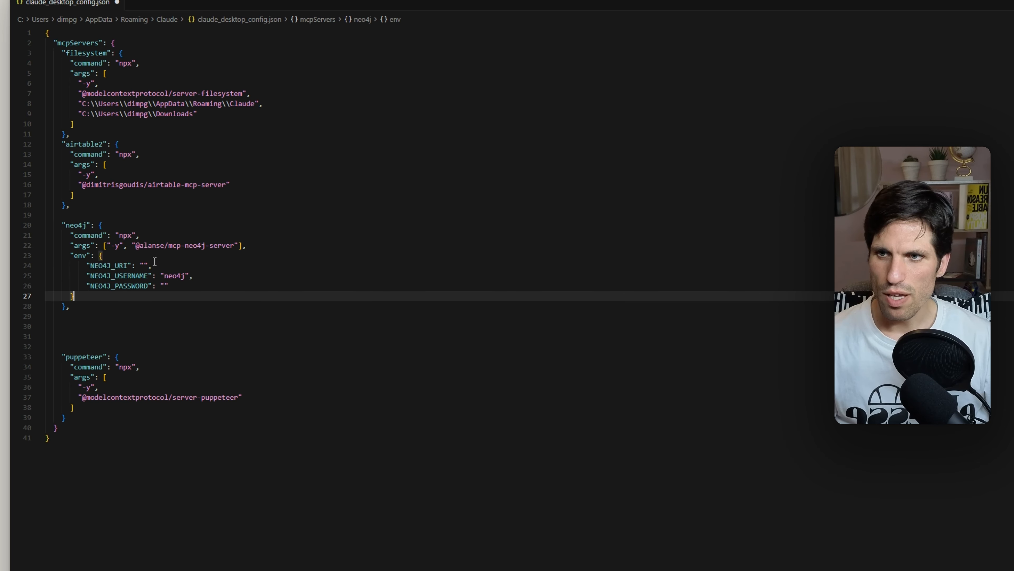
{"action": "left_click_drag", "start_coordinate": [74, 246], "coordinate": [241, 250]}
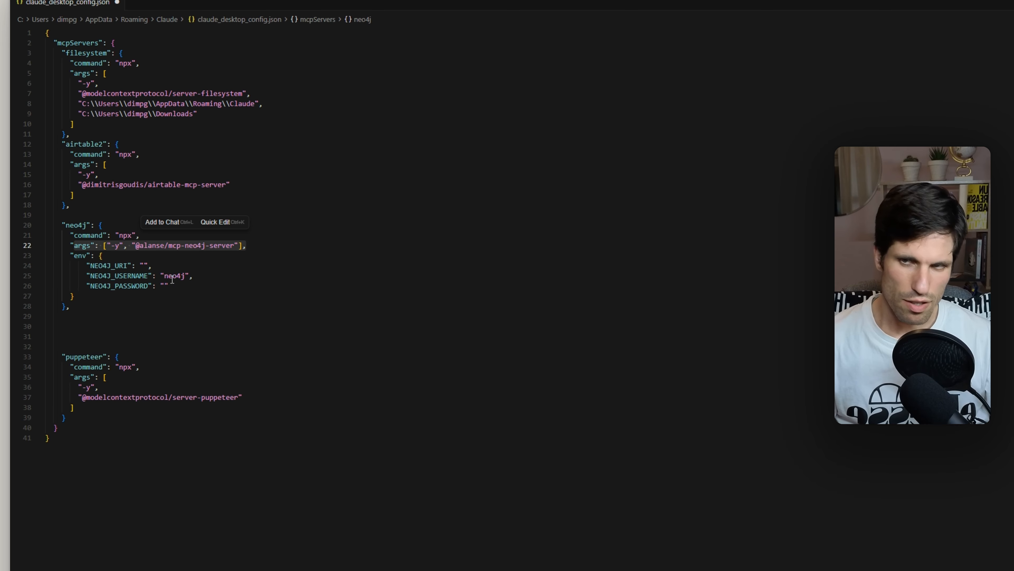
{"action": "left_click", "coordinate": [257, 265]}
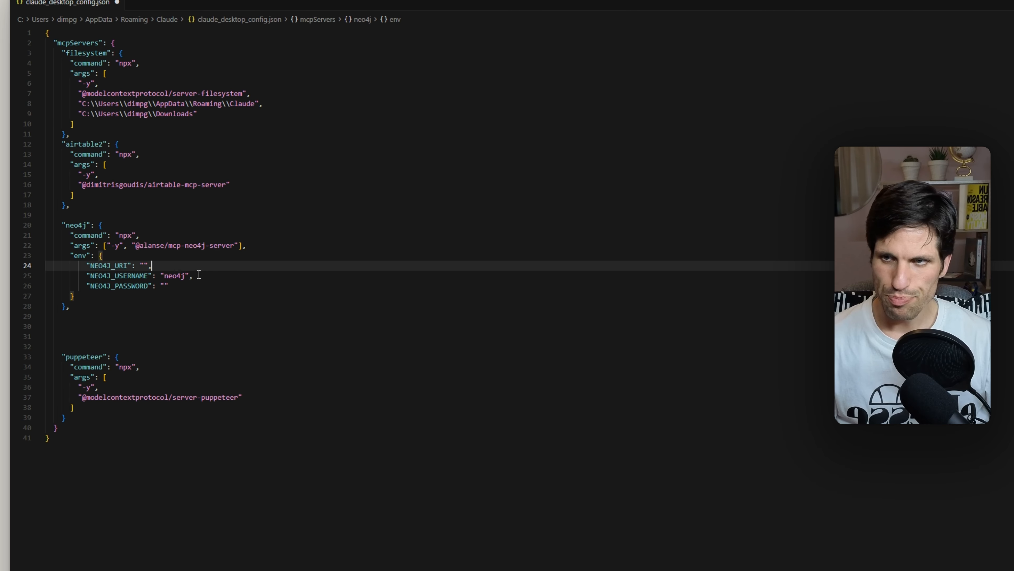
{"action": "left_click", "coordinate": [252, 301]}
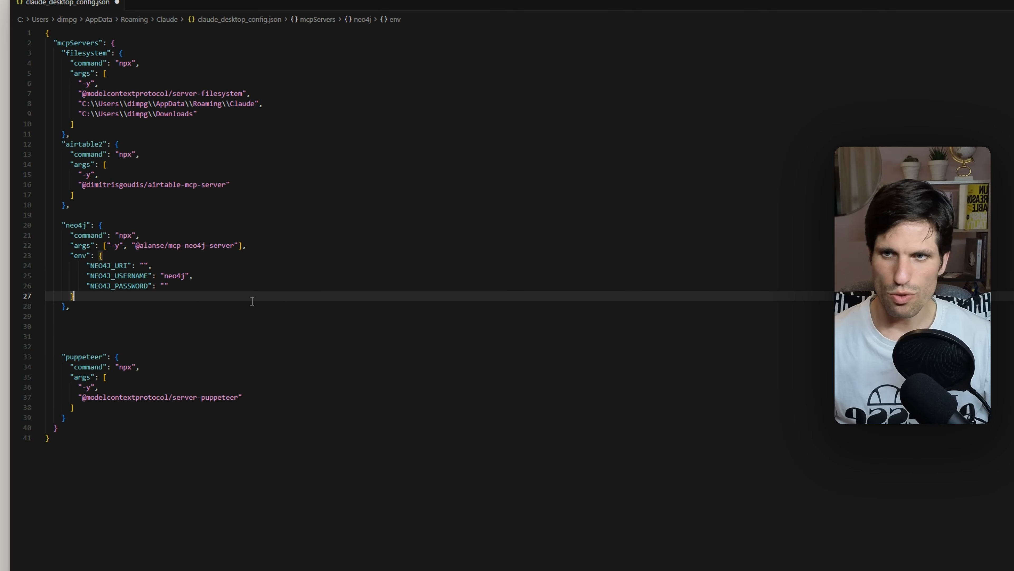
{"action": "left_click", "coordinate": [243, 258]}
{"action": "left_click", "coordinate": [150, 266]}
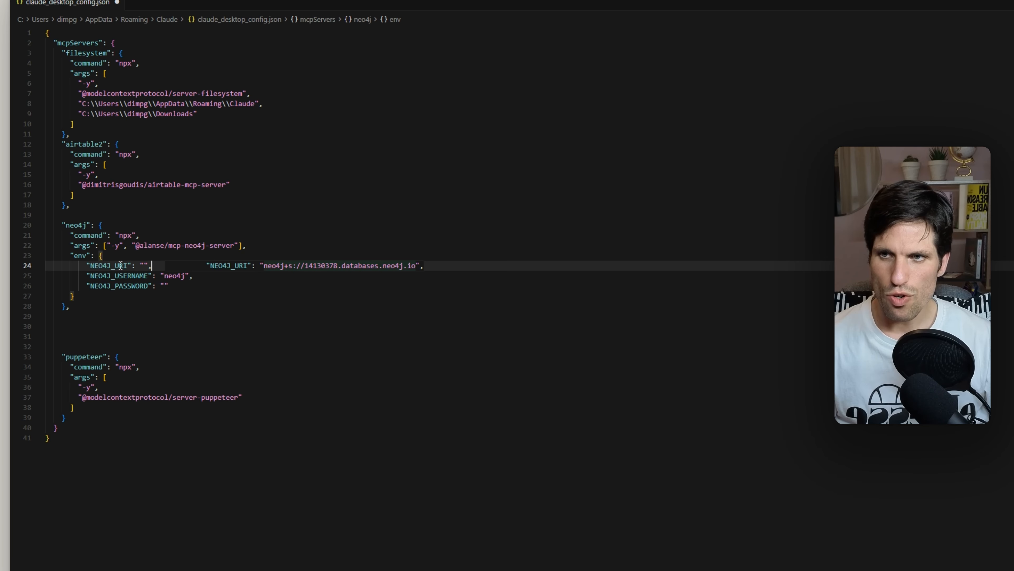
{"action": "double_click", "coordinate": [131, 275]}
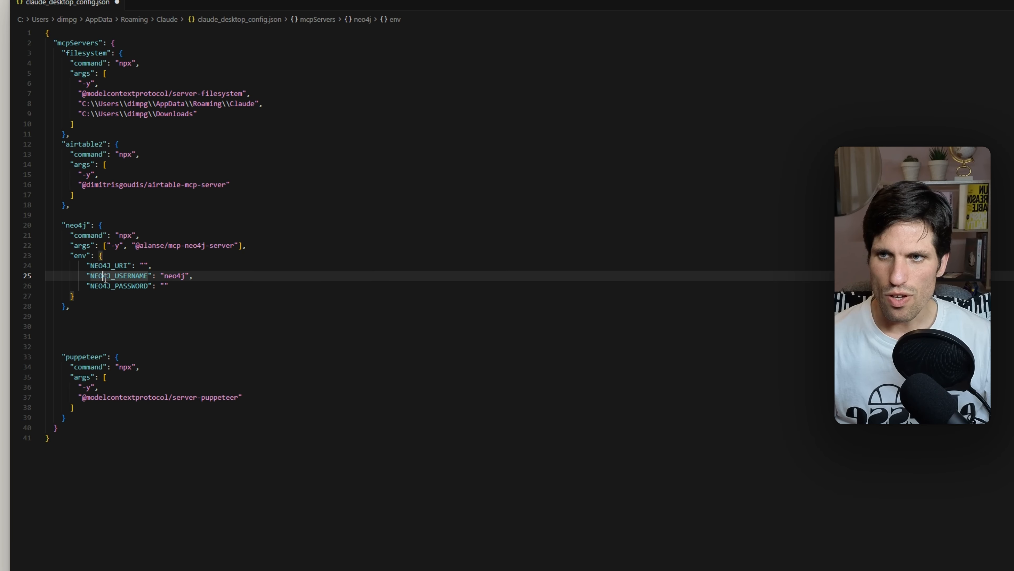
{"action": "triple_click", "coordinate": [131, 275]}
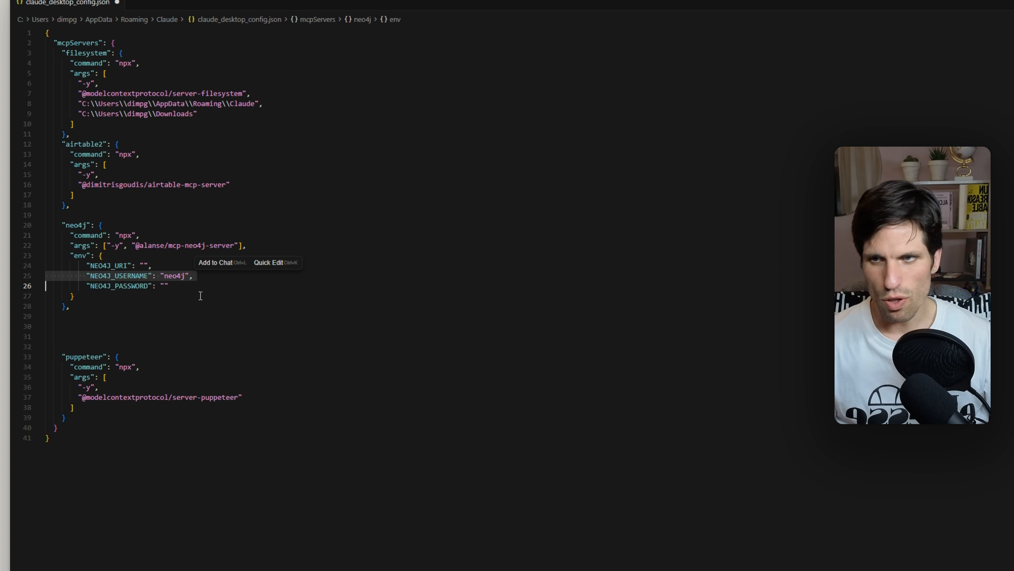
Review the NEO4J_USERNAME, NEO4J_PASSWORD and NEO4J_URI lines in the neo4j server's env block
{"action": "double_click", "coordinate": [176, 276]}
{"action": "left_click", "coordinate": [96, 288]}
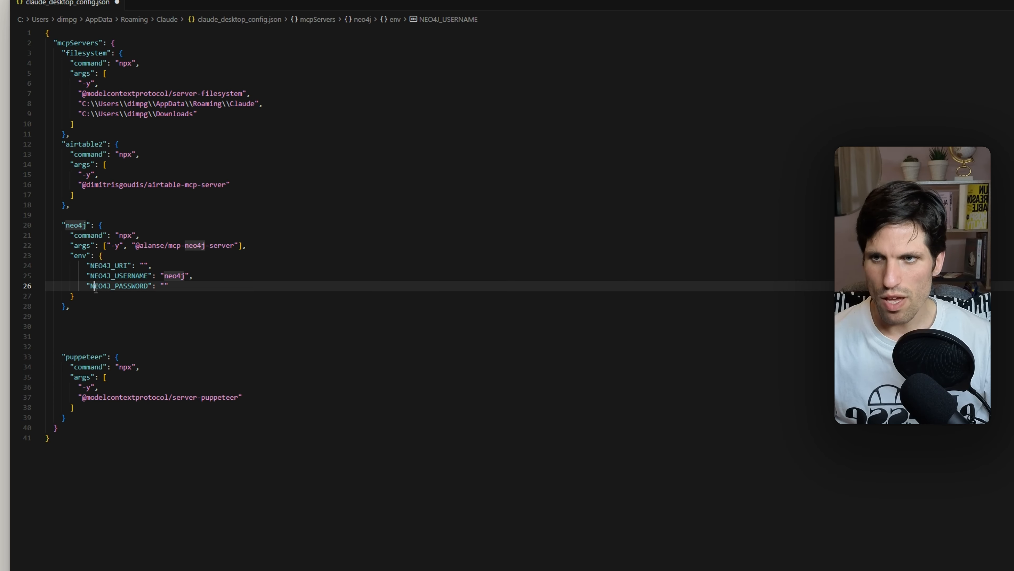
{"action": "left_click", "coordinate": [164, 285]}
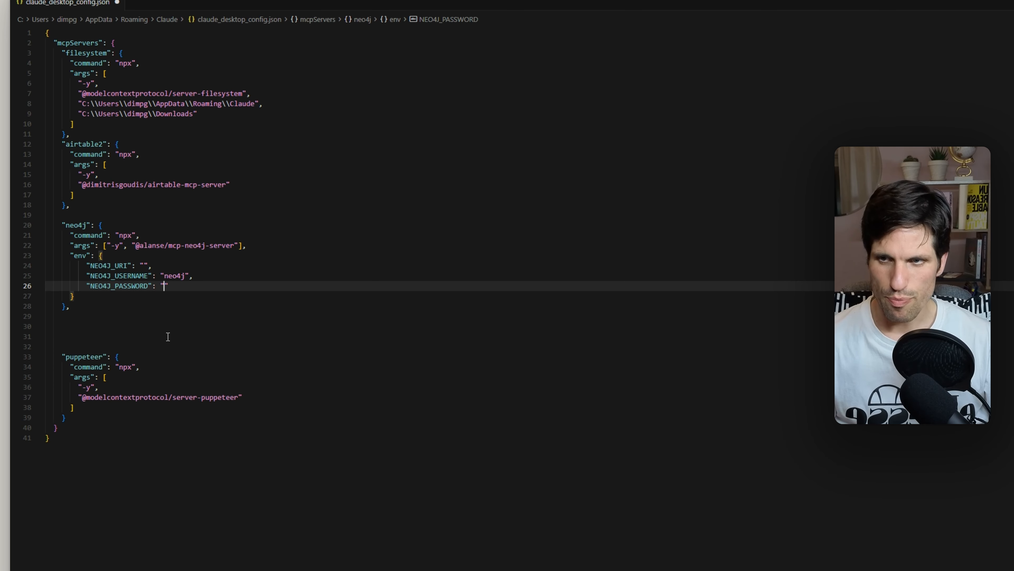
{"action": "left_click", "coordinate": [120, 265]}
{"action": "double_click", "coordinate": [120, 265]}
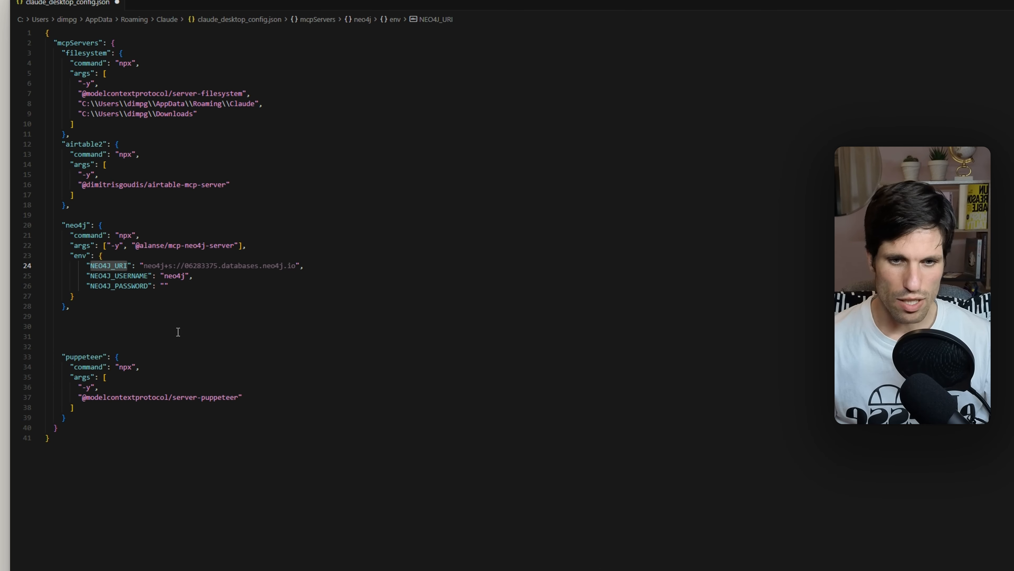
Switch to Neo4j Aura, inspect the 3Nuggets_lab instance and copy its connection URI
{"action": "mouse_move", "coordinate": [460, 504]}
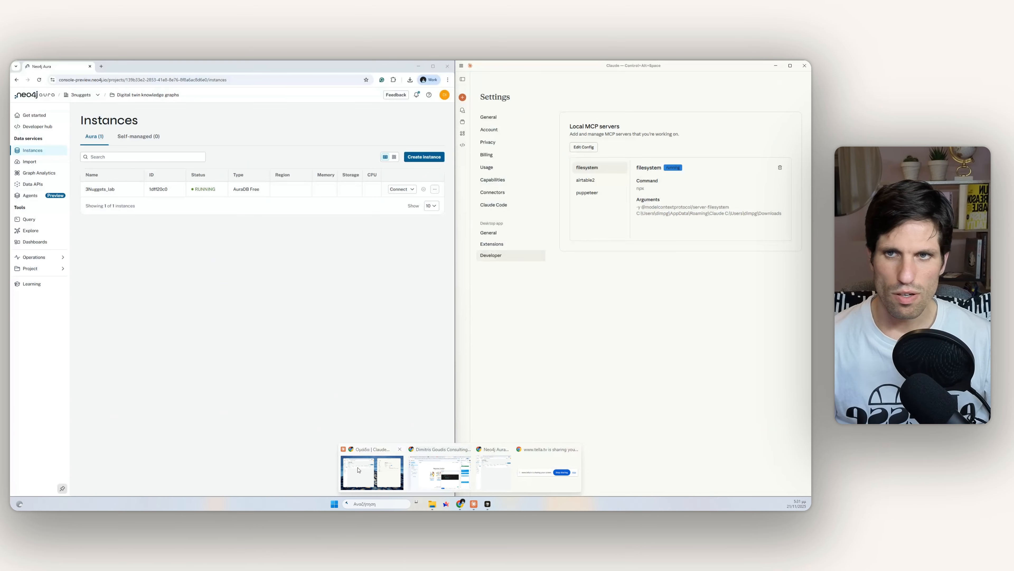
{"action": "left_click", "coordinate": [404, 472]}
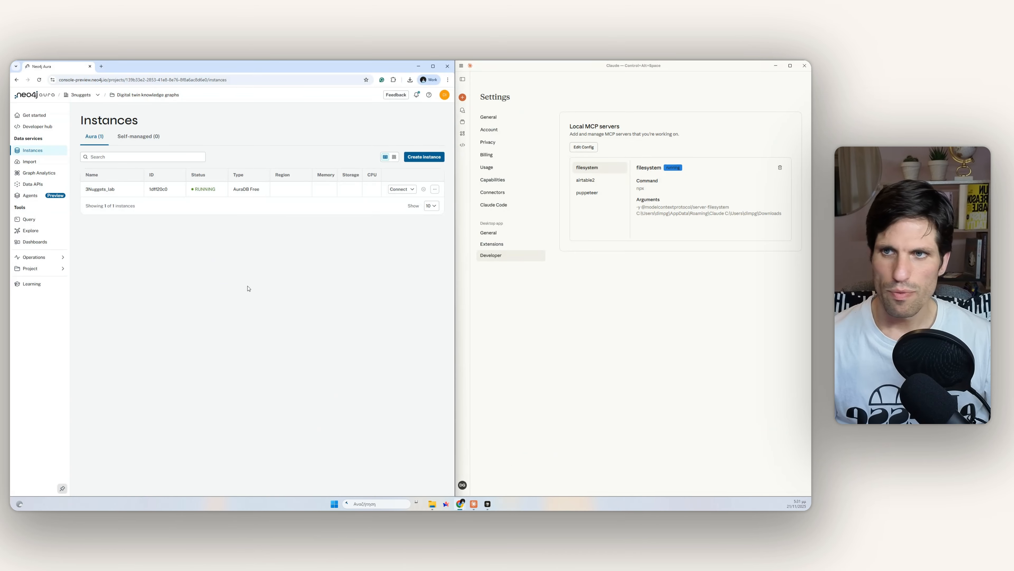
{"action": "left_click", "coordinate": [435, 193]}
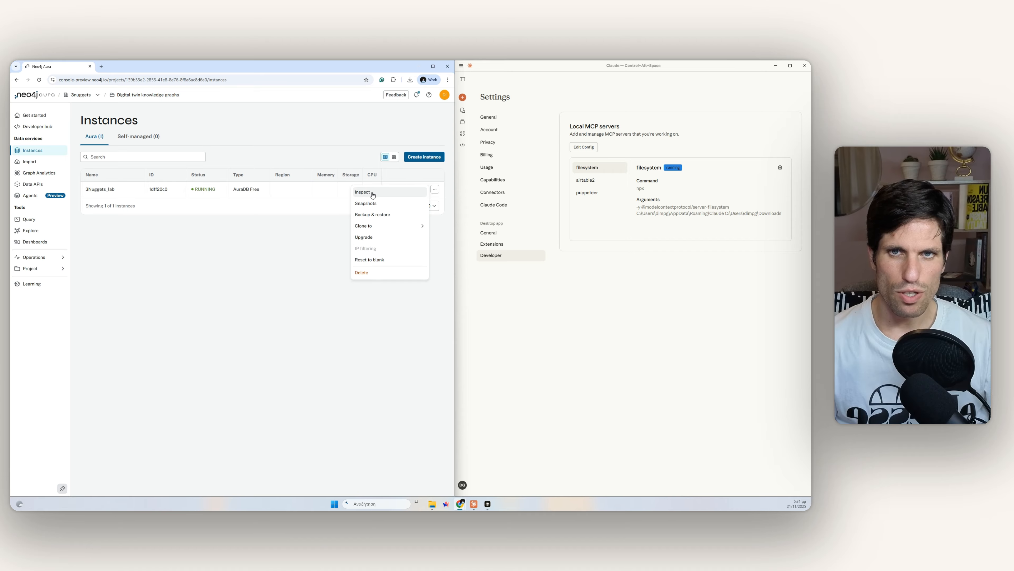
{"action": "left_click", "coordinate": [379, 192]}
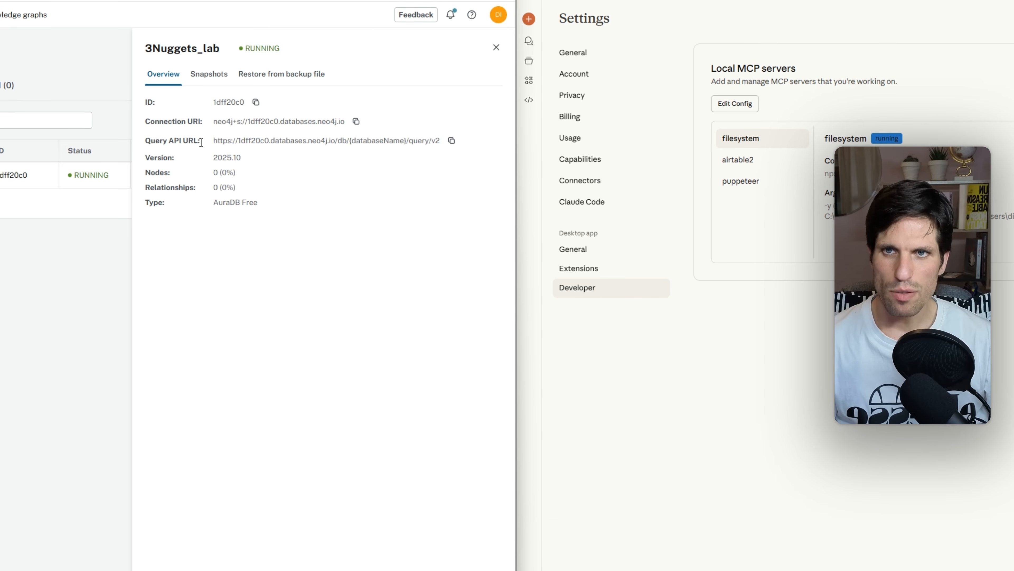
{"action": "left_click_drag", "start_coordinate": [213, 121], "coordinate": [346, 121]}
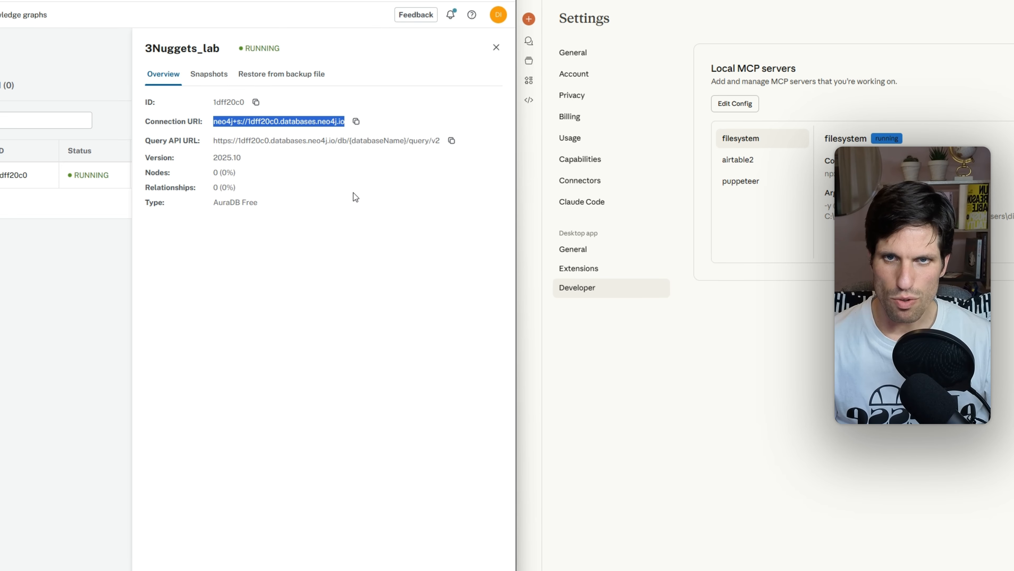
{"action": "left_click", "coordinate": [356, 121]}
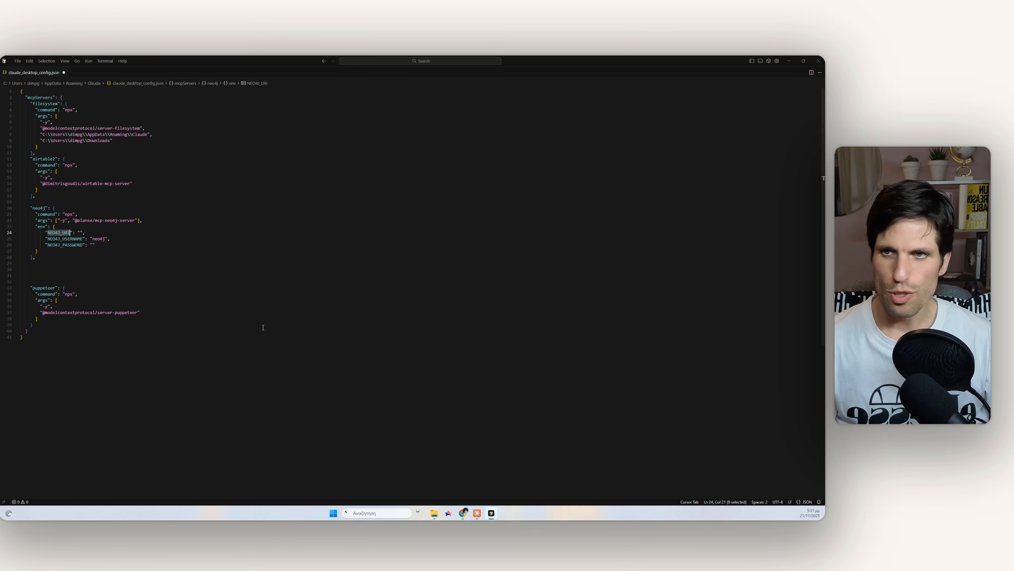
Paste neo4j+s://1dff20c0.databases.neo4j.io as the NEO4J_URI value in claude_desktop_config.json
{"action": "left_click", "coordinate": [88, 232]}
{"action": "key", "text": "ctrl+v"}
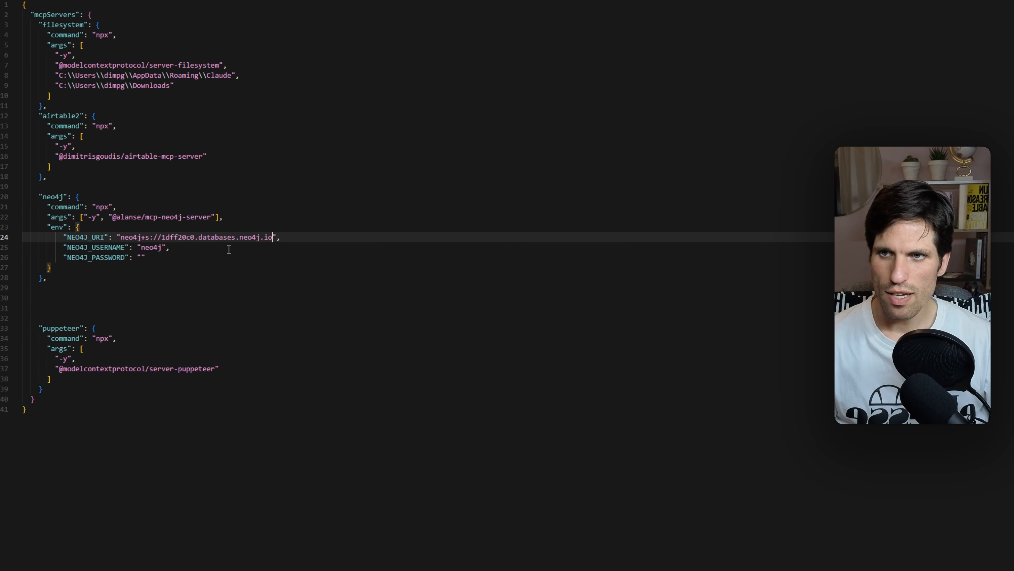
{"action": "left_click", "coordinate": [247, 259]}
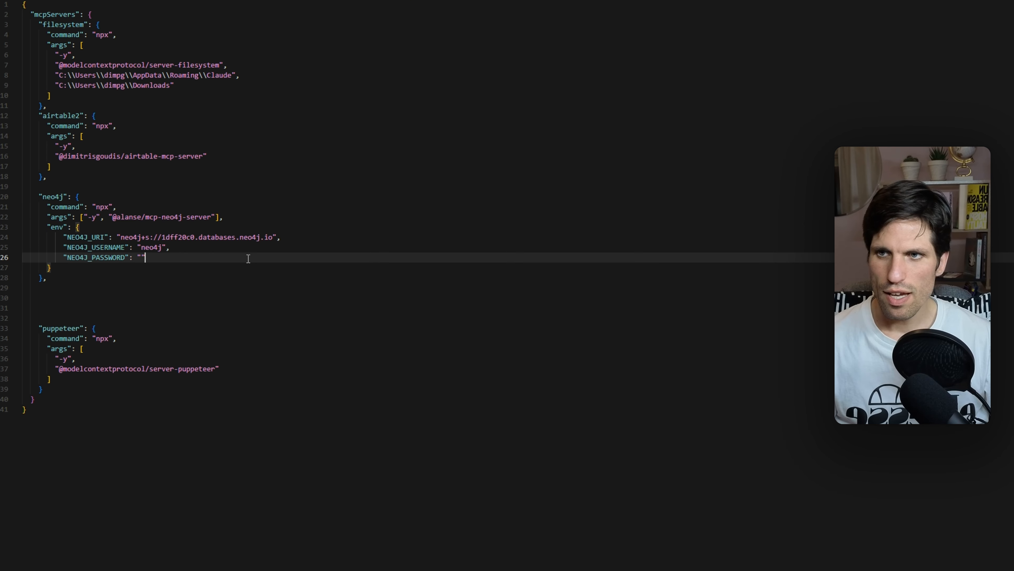
{"action": "double_click", "coordinate": [153, 247]}
{"action": "double_click", "coordinate": [96, 257]}
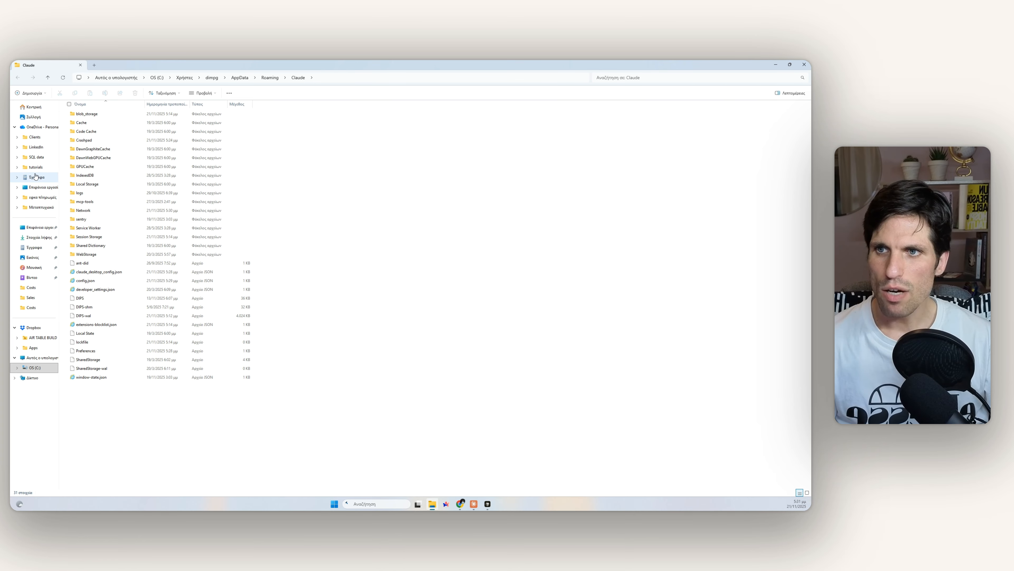
Open the downloaded credentials file Neo4j-1dff20c0-Created-2025-11-21.txt, copy the NEO4J_PASSWORD value, and close the file and its folder
{"action": "left_click", "coordinate": [31, 239]}
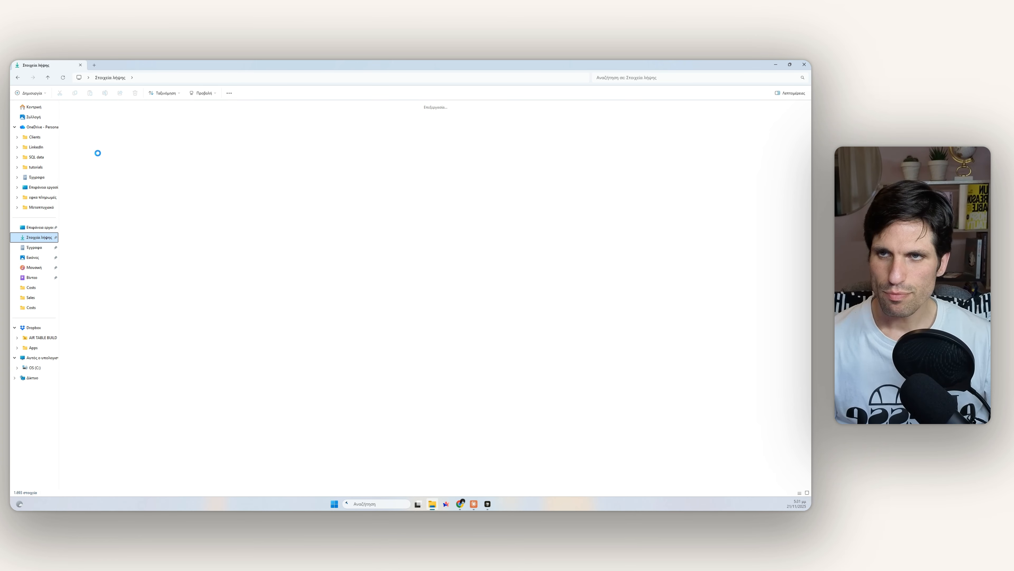
{"action": "left_click", "coordinate": [77, 126]}
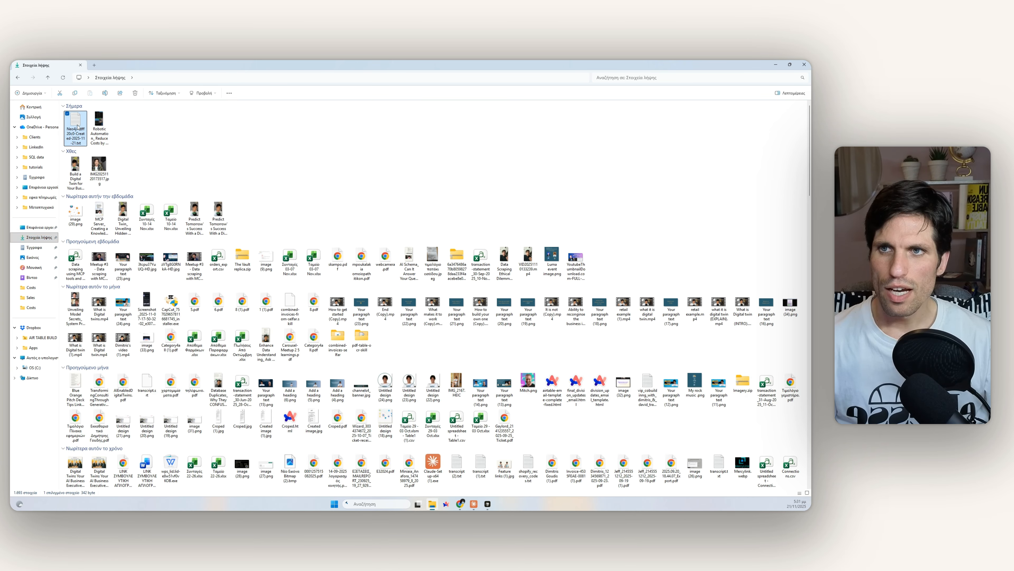
{"action": "double_click", "coordinate": [78, 126]}
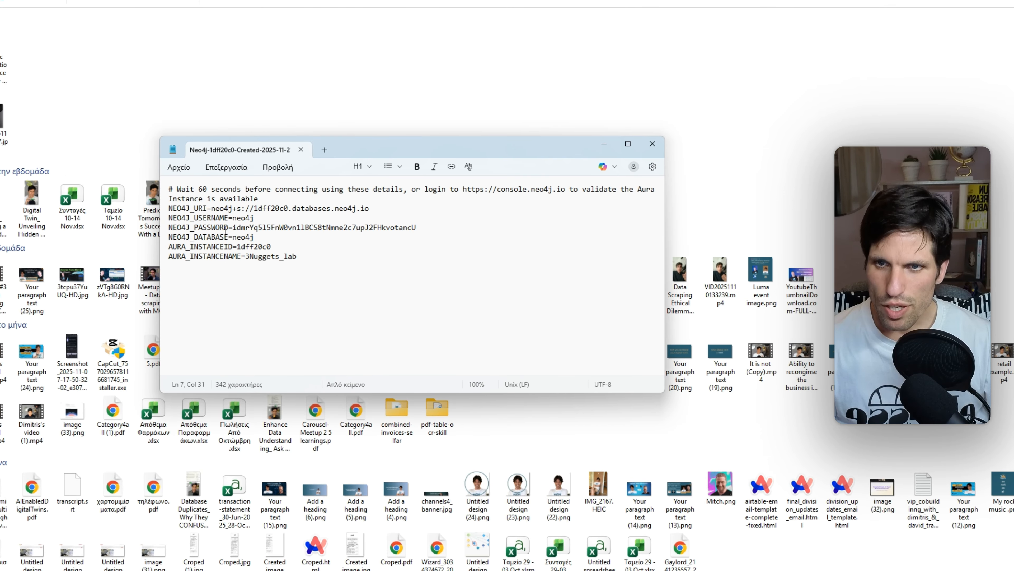
{"action": "left_click_drag", "start_coordinate": [234, 228], "coordinate": [402, 216]}
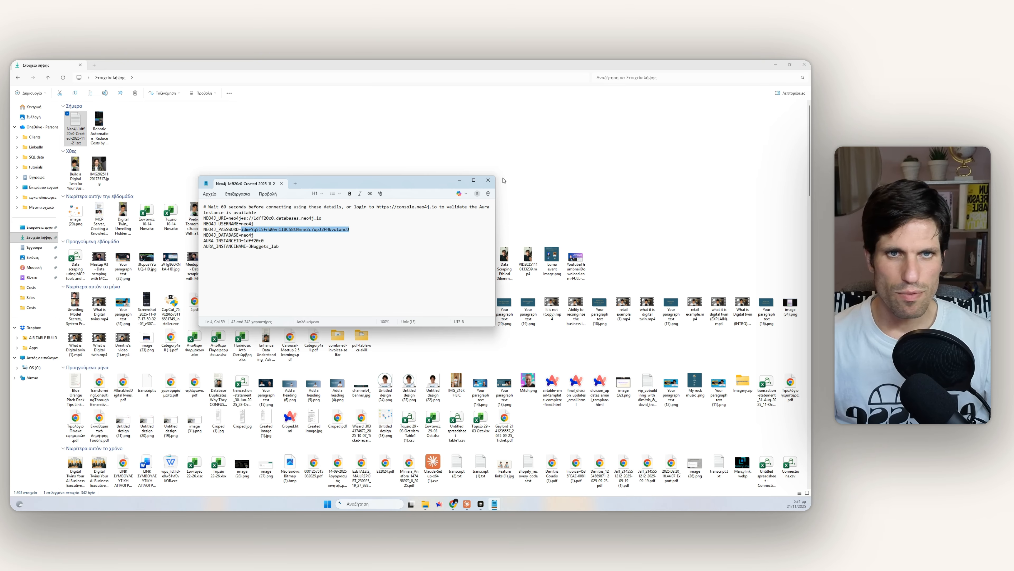
{"action": "left_click", "coordinate": [488, 179]}
{"action": "left_click", "coordinate": [392, 163]}
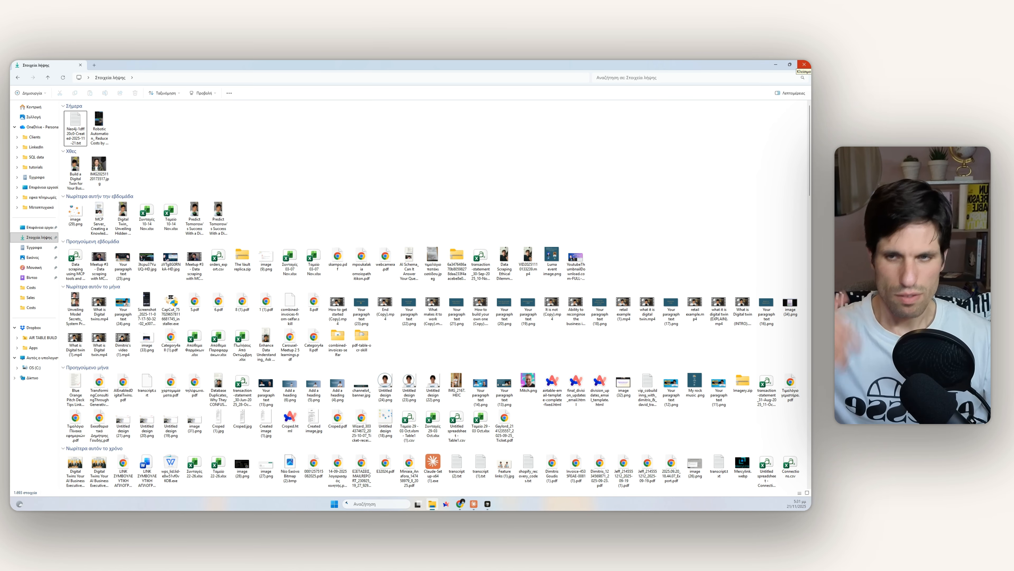
{"action": "left_click", "coordinate": [804, 64]}
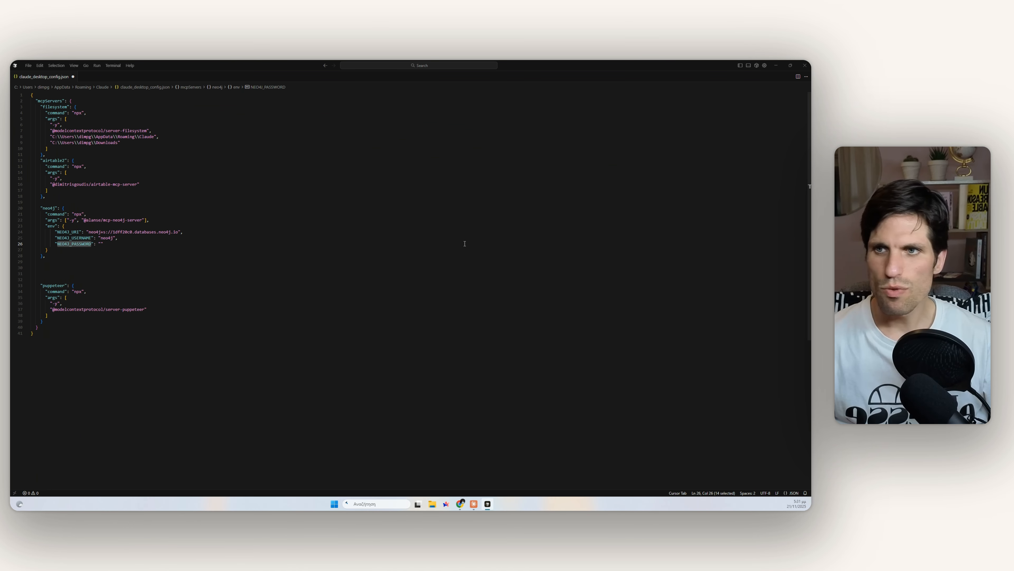
Paste the copied database password as the NEO4J_PASSWORD value, save claude_desktop_config.json and close the editor
{"action": "left_click", "coordinate": [444, 244]}
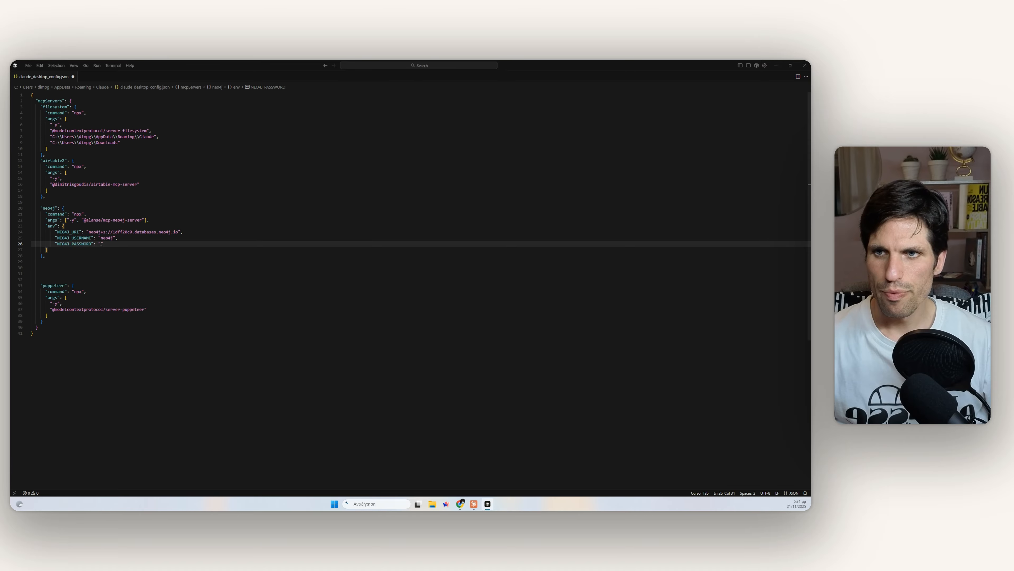
{"action": "key", "text": "ctrl+v"}
{"action": "left_click", "coordinate": [204, 272]}
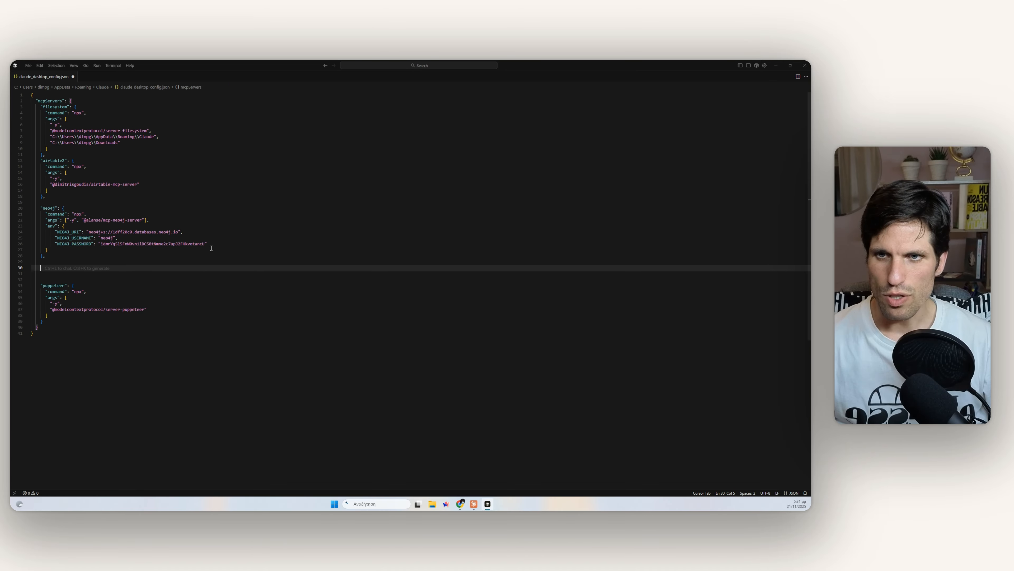
{"action": "left_click", "coordinate": [209, 264]}
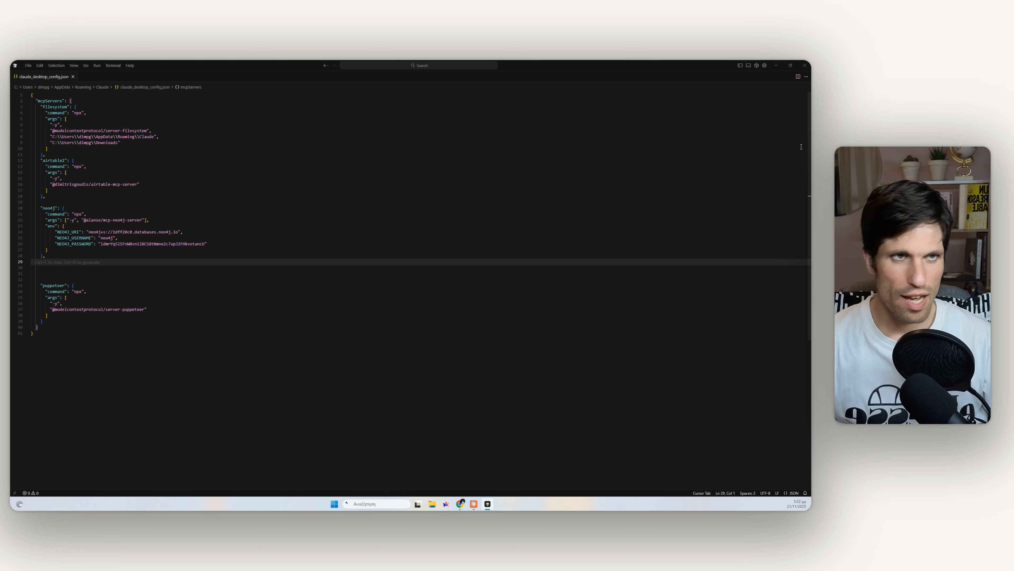
{"action": "left_click", "coordinate": [805, 65]}
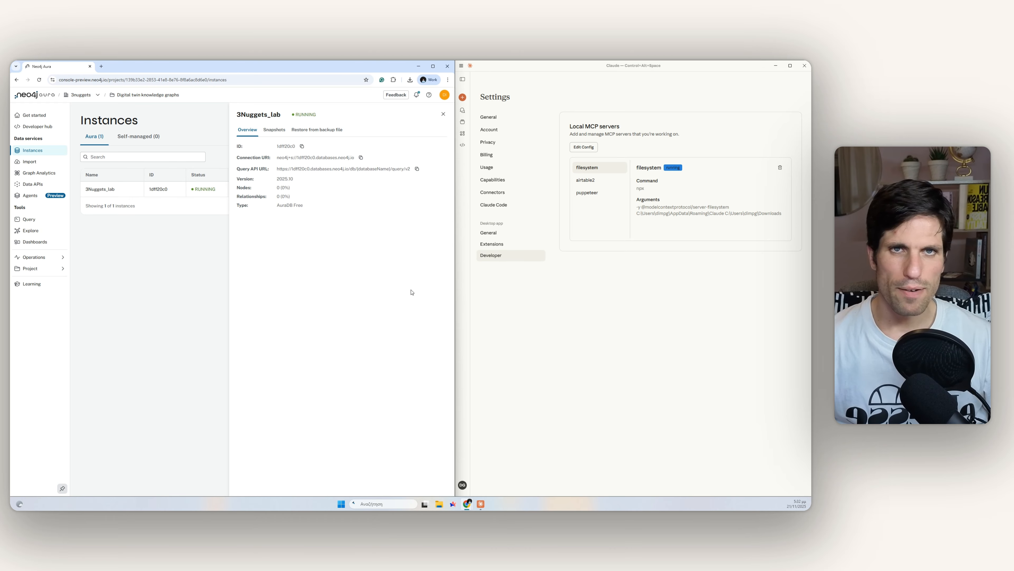
Restart Claude completely, using Task Manager to end its processes, and place its window beside the browser
{"action": "left_click", "coordinate": [573, 376]}
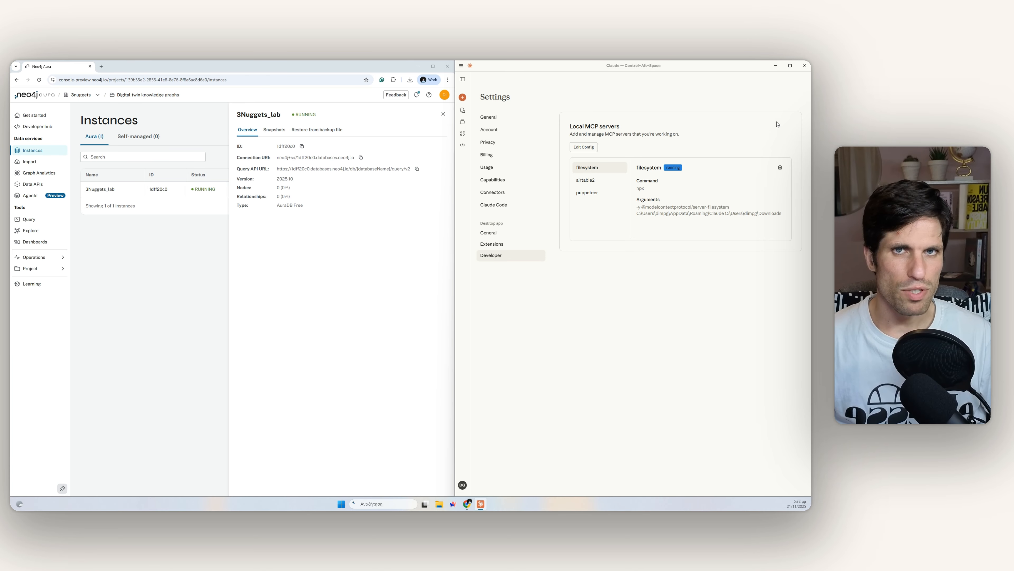
{"action": "left_click", "coordinate": [804, 65]}
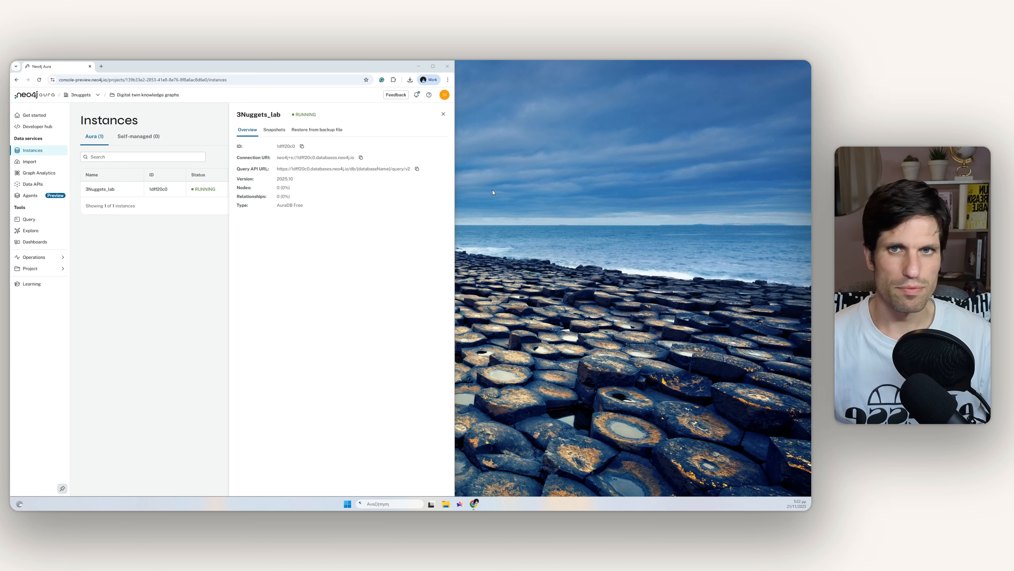
{"action": "right_click", "coordinate": [502, 506]}
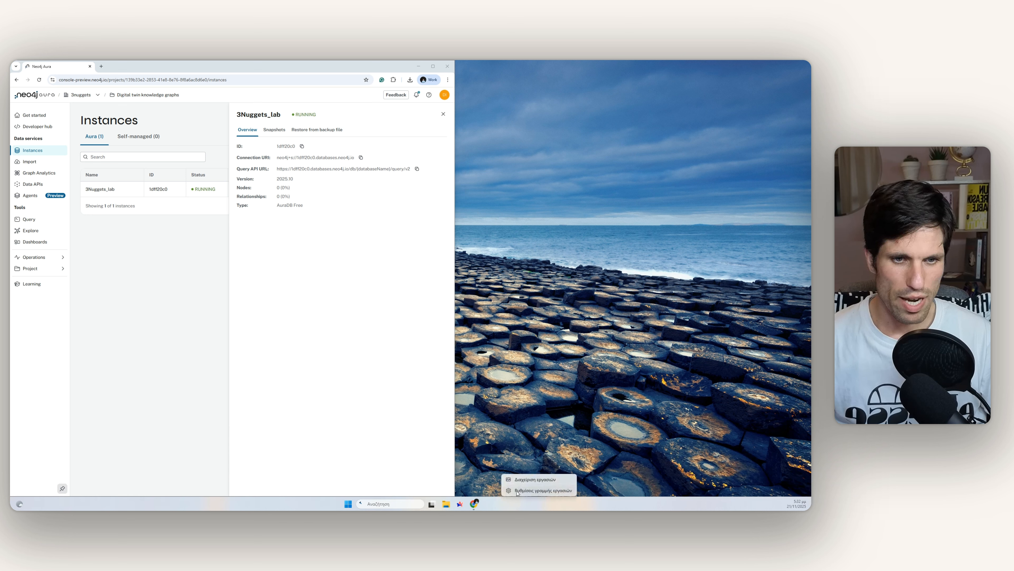
{"action": "left_click", "coordinate": [519, 480]}
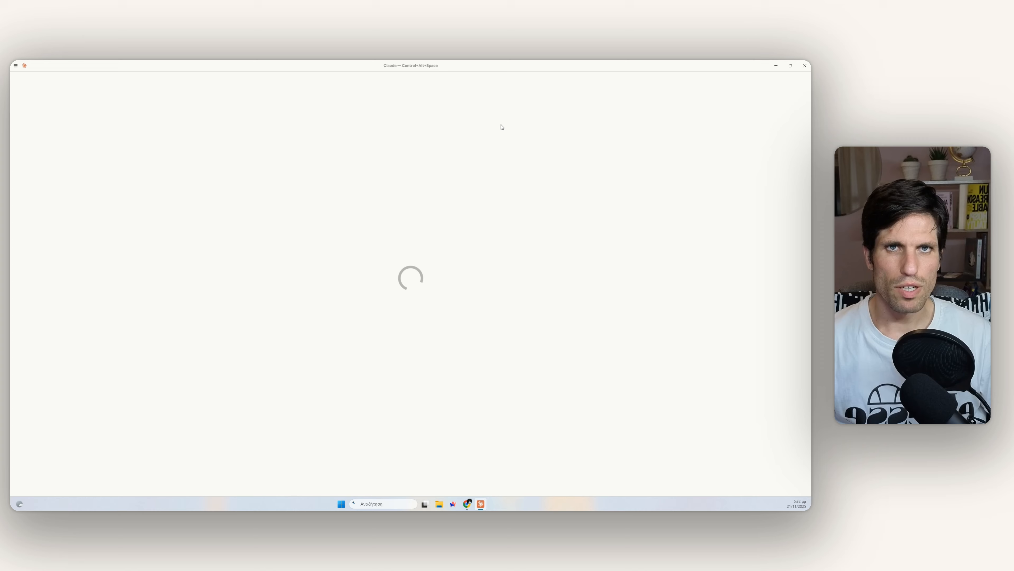
{"action": "double_click", "coordinate": [301, 66]}
{"action": "left_click_drag", "start_coordinate": [479, 139], "coordinate": [810, 141]}
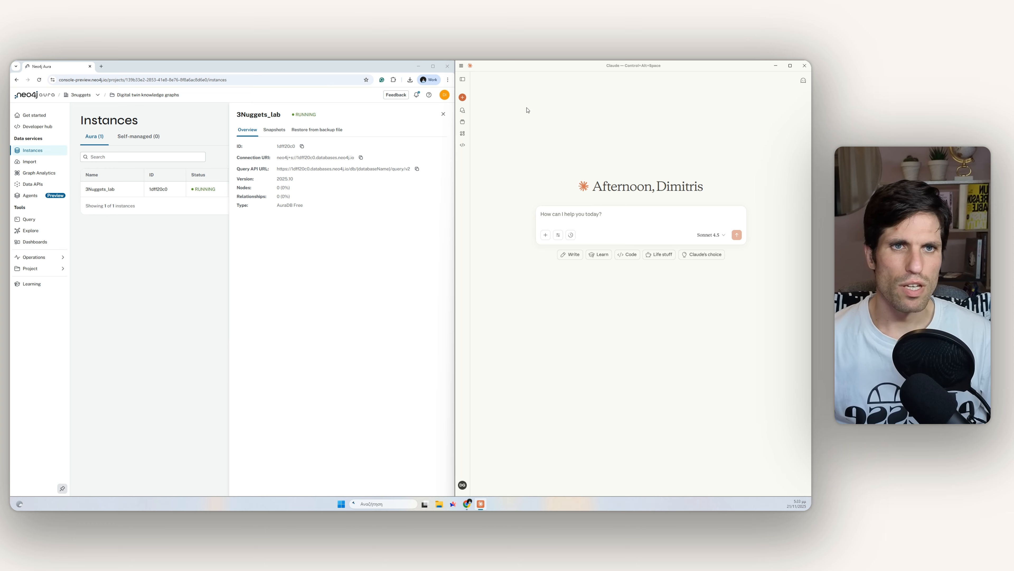
Check the neo4j server's status under local MCP servers in Claude's developer settings
{"action": "left_click", "coordinate": [461, 66]}
{"action": "mouse_move", "coordinate": [475, 75]}
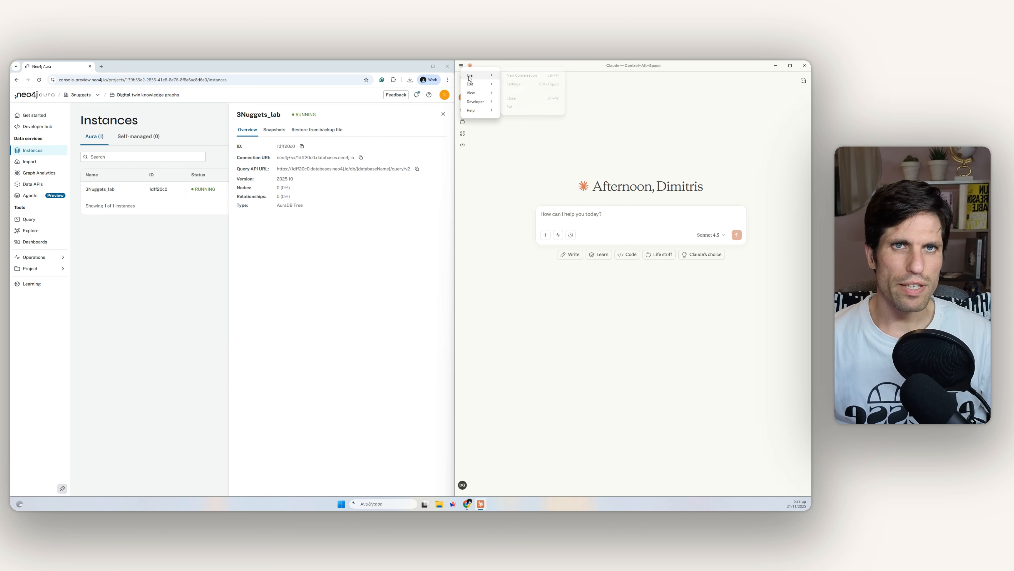
{"action": "left_click", "coordinate": [536, 83]}
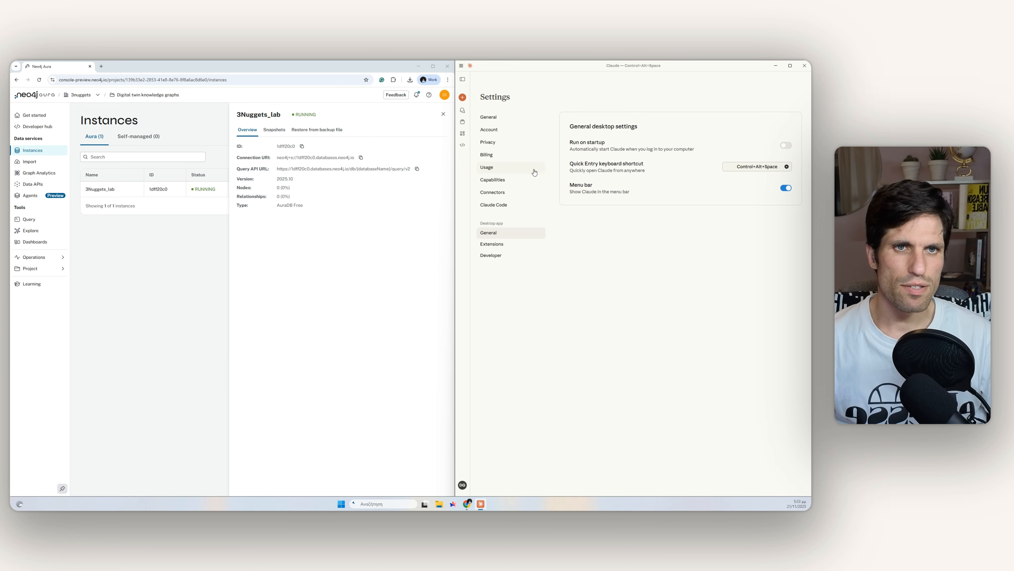
{"action": "left_click", "coordinate": [503, 257]}
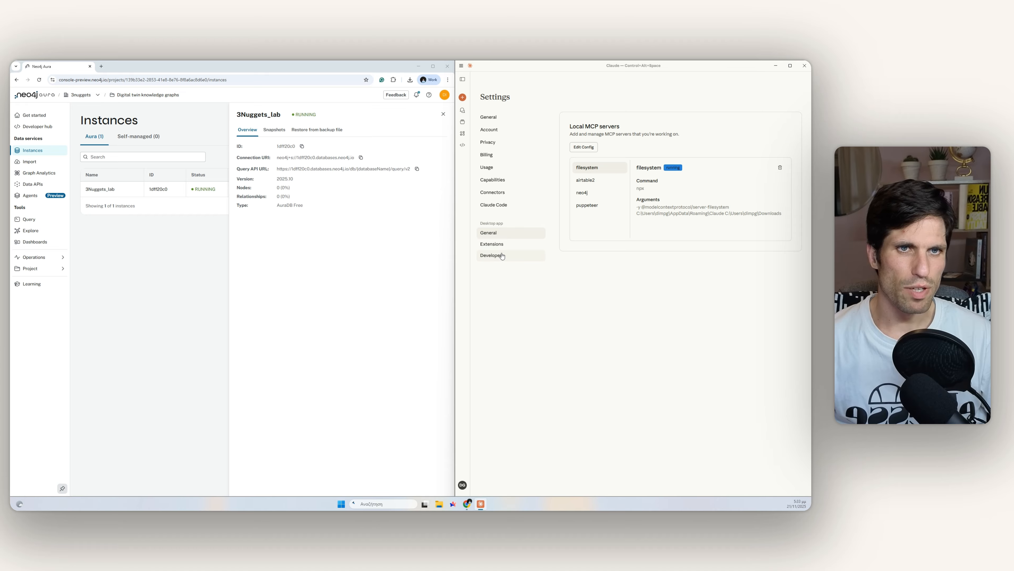
{"action": "left_click", "coordinate": [530, 189]}
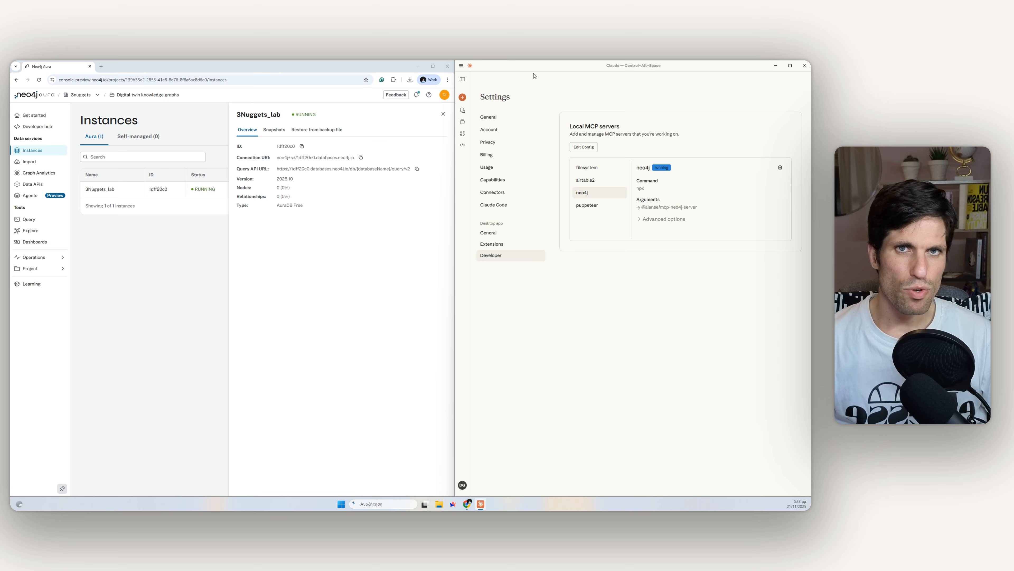
Start a new Claude chat from the expanded sidebar and collapse the sidebar again
{"action": "left_click", "coordinate": [463, 79]}
{"action": "left_click", "coordinate": [482, 97]}
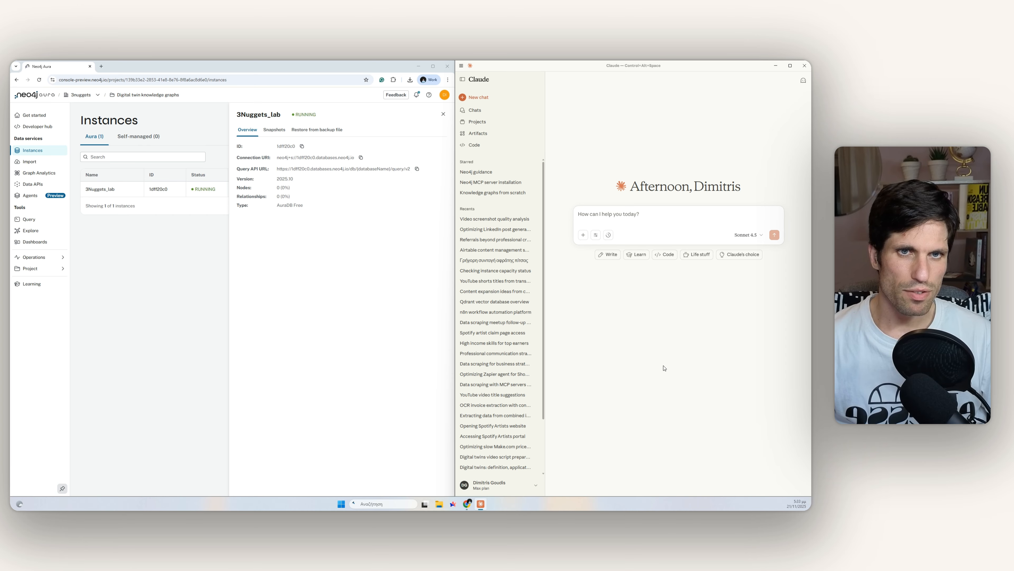
{"action": "left_click", "coordinate": [464, 79]}
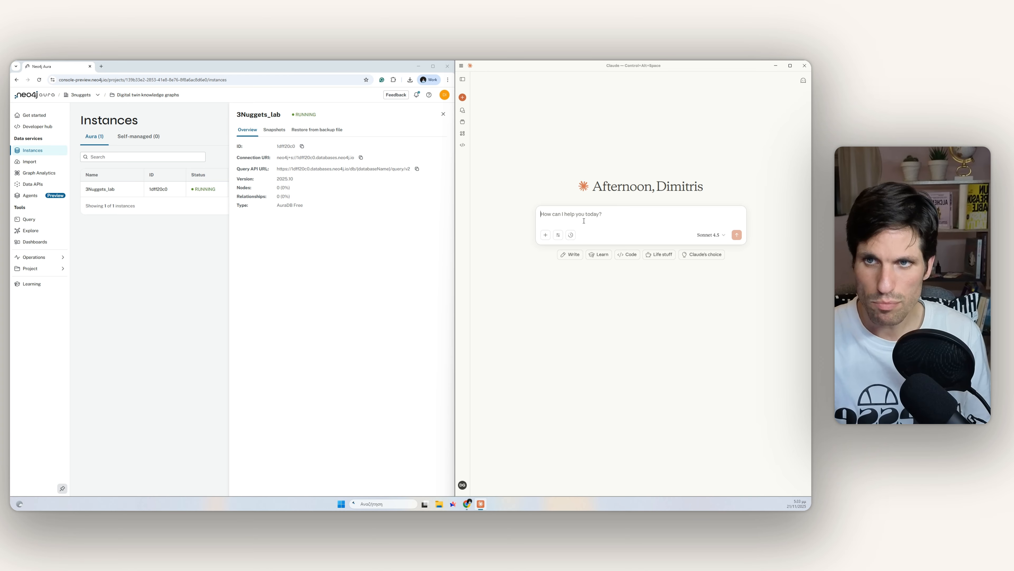
Send the prompt "Hey using your mcp tools I want you tell me what is the schema of my knowledge base"
{"action": "type", "text": "Hey"}
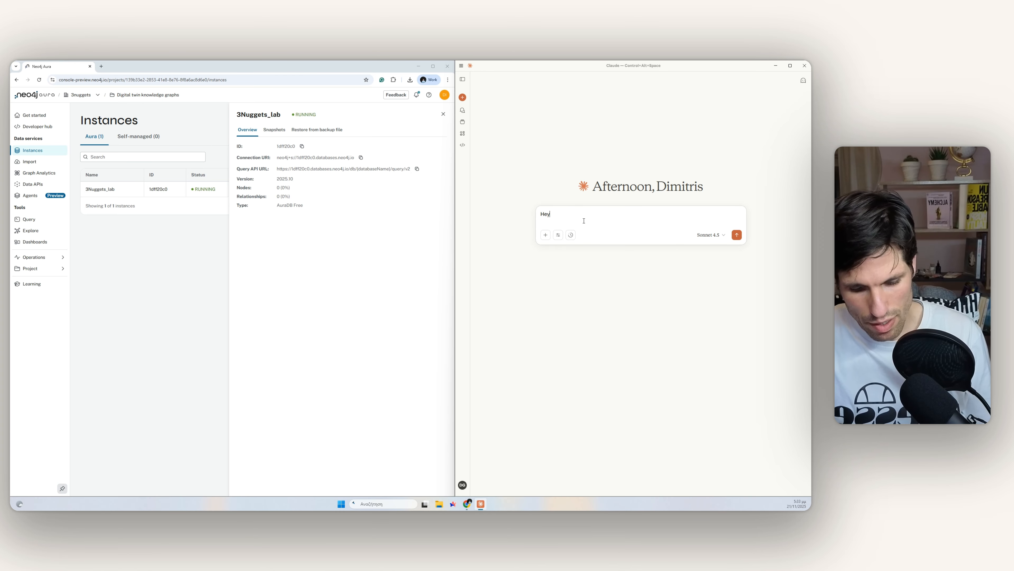
{"action": "type", "text": " using your"}
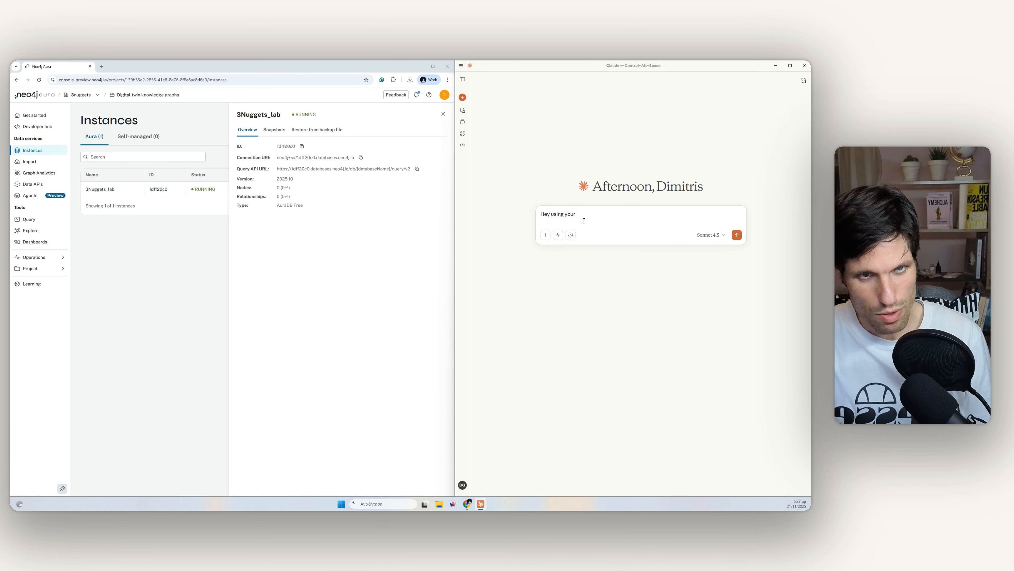
{"action": "type", "text": " mcp tyools"}
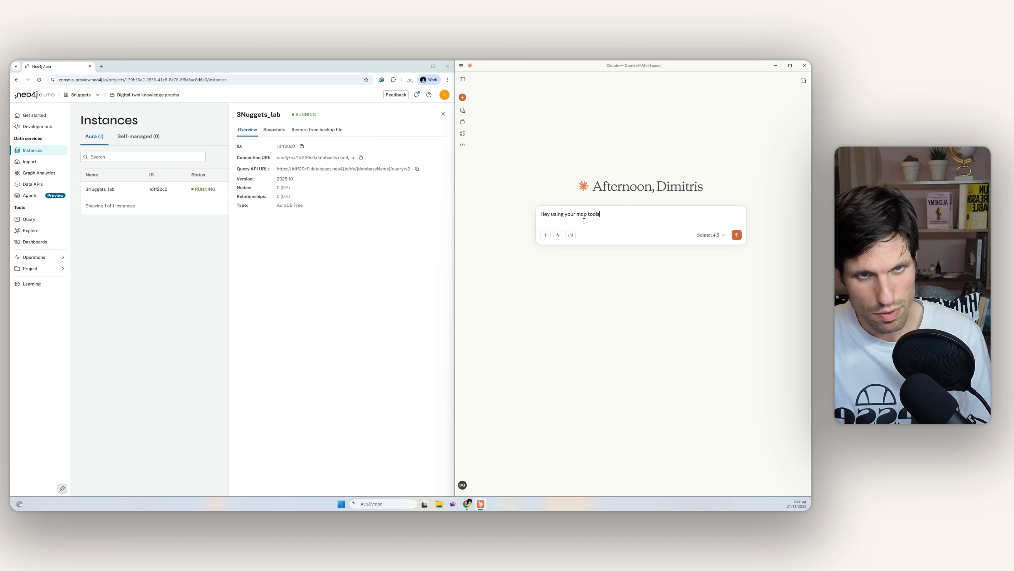
{"action": "type", "text": " I wanty o"}
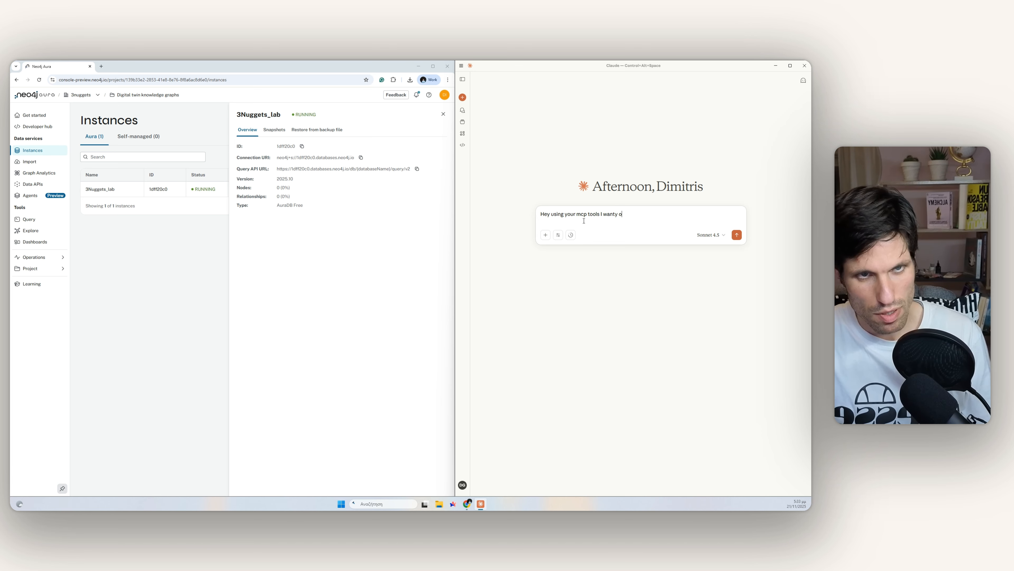
{"action": "key", "text": "BackSpace"}
{"action": "key", "text": "BackSpace"}
{"action": "key", "text": "BackSpace"}
{"action": "type", "text": " you"}
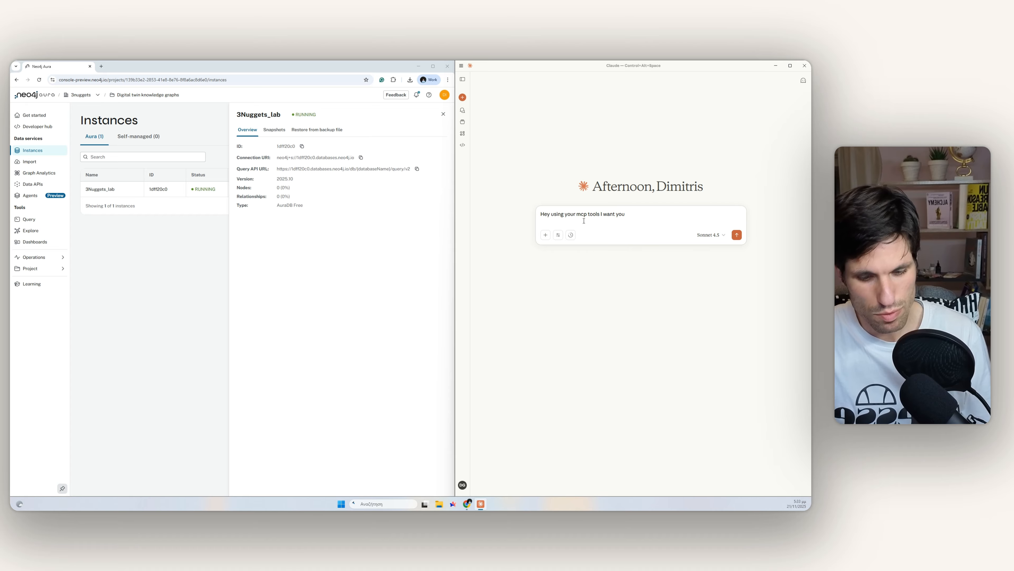
{"action": "type", "text": " tell me what"}
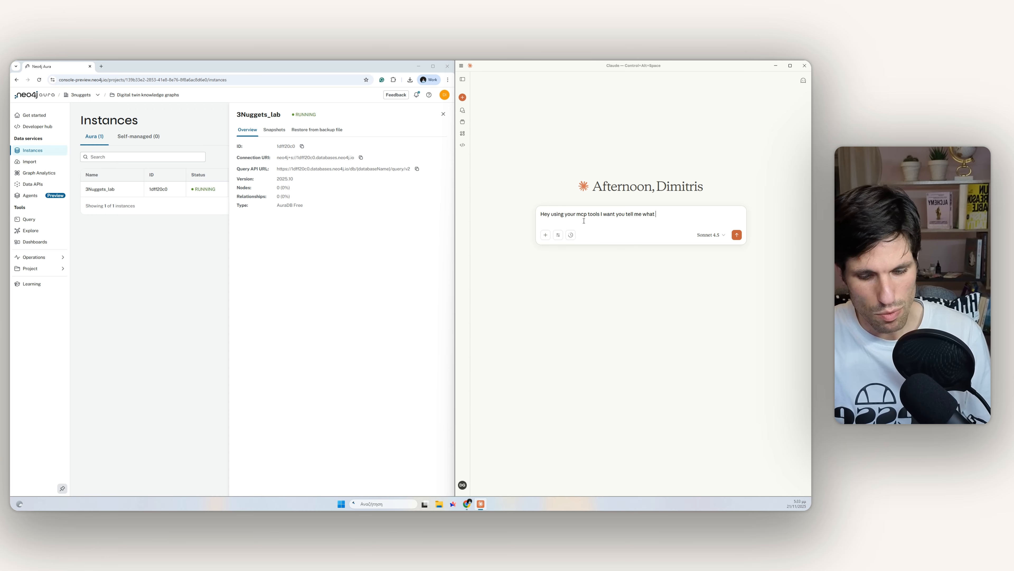
{"action": "type", "text": " is the c"}
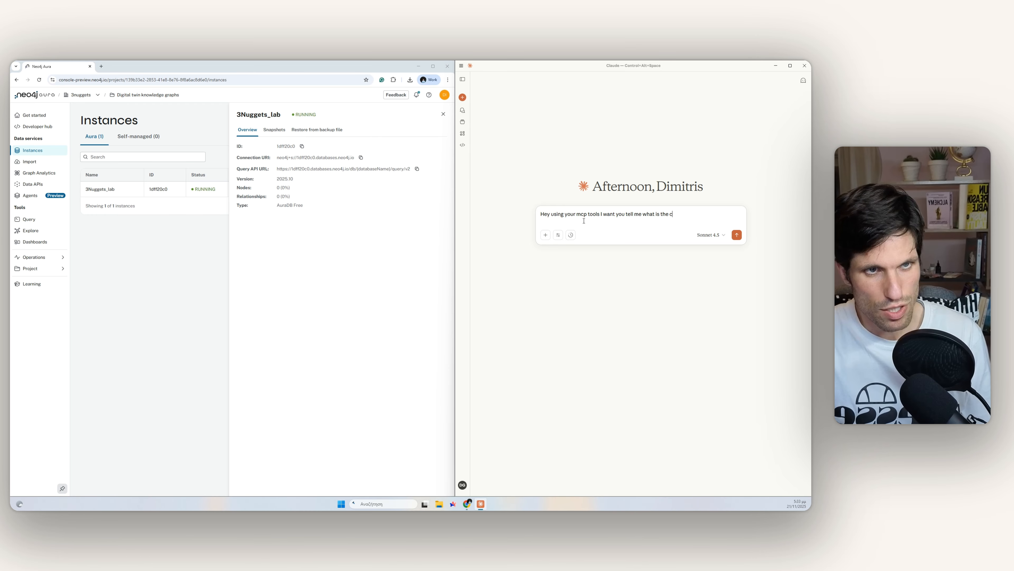
{"action": "key", "text": "BackSpace"}
{"action": "type", "text": "schema of my "}
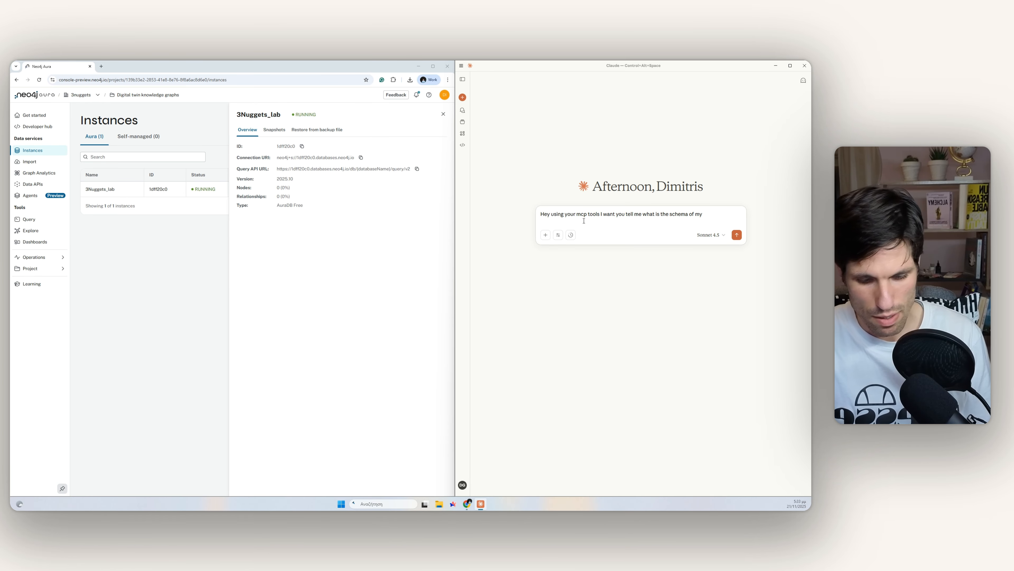
{"action": "type", "text": "knowledge"}
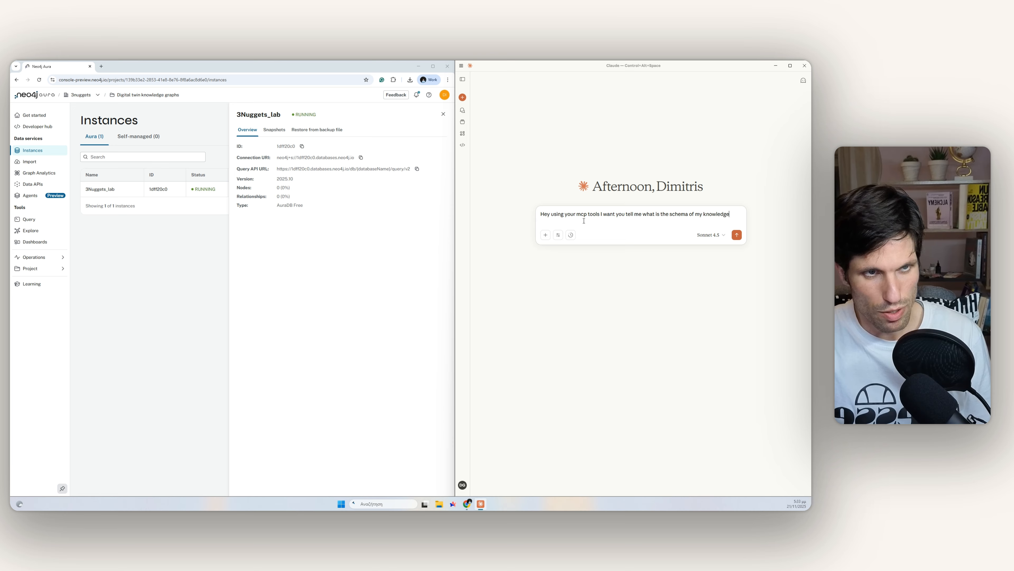
{"action": "type", "text": " base"}
{"action": "key", "text": "Return"}
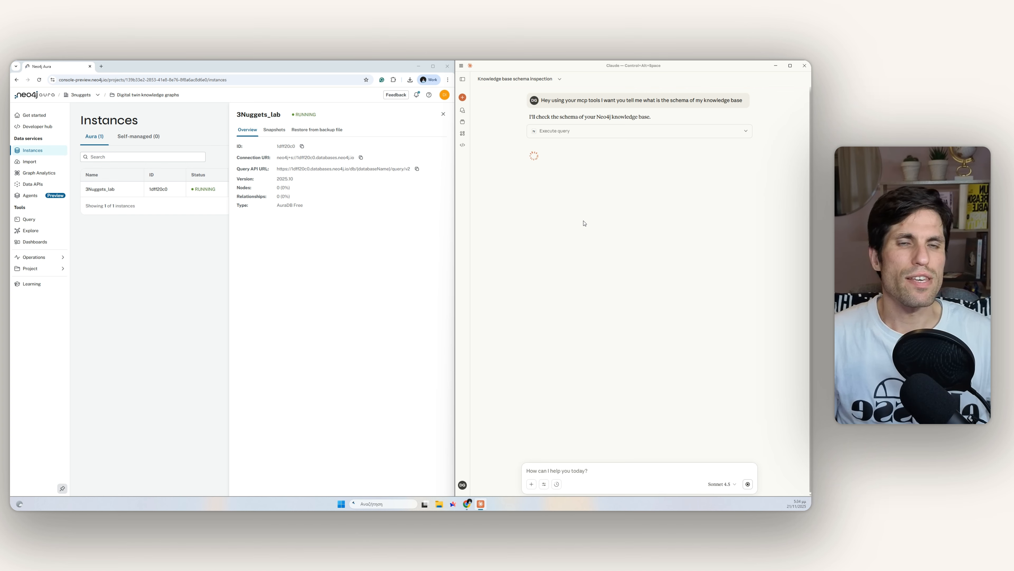
Expand the first executed query in Claude's reply and examine its request and response
{"action": "left_click", "coordinate": [590, 134]}
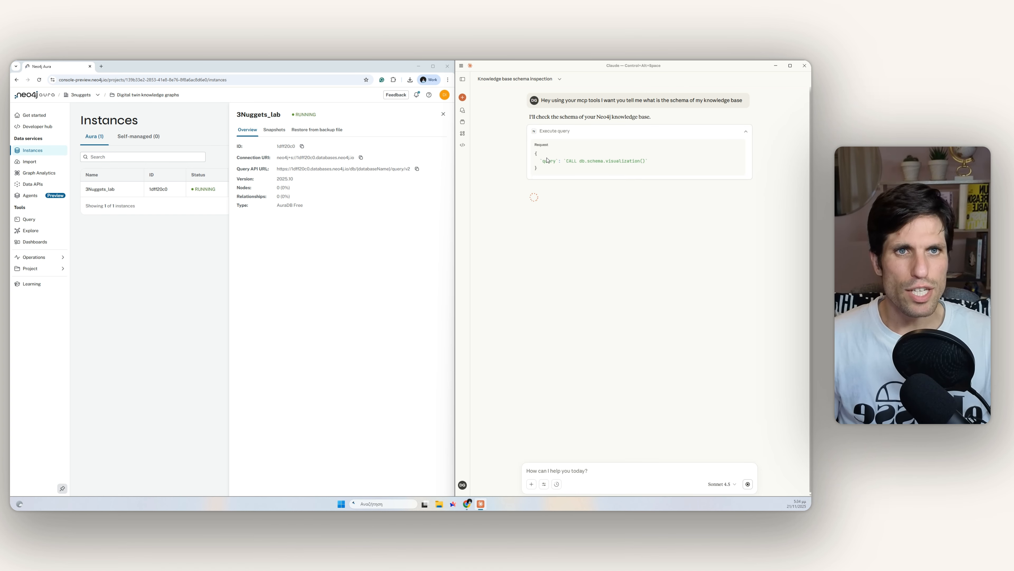
{"action": "scroll", "coordinate": [567, 187], "scroll_direction": "down", "scroll_amount": 2}
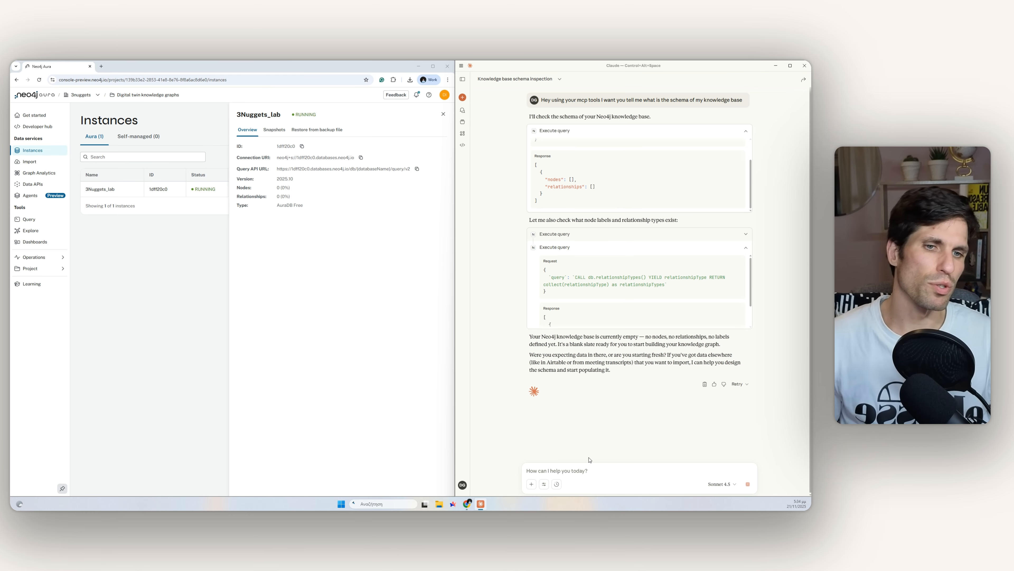
{"action": "type", "text": "pr"}
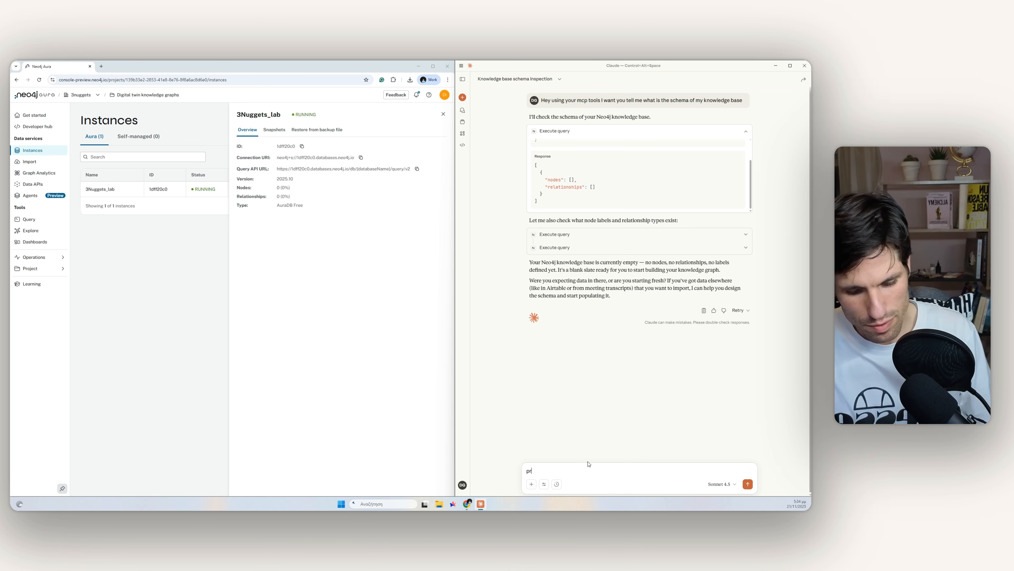
{"action": "key", "text": "BackSpace"}
{"action": "key", "text": "BackSpace"}
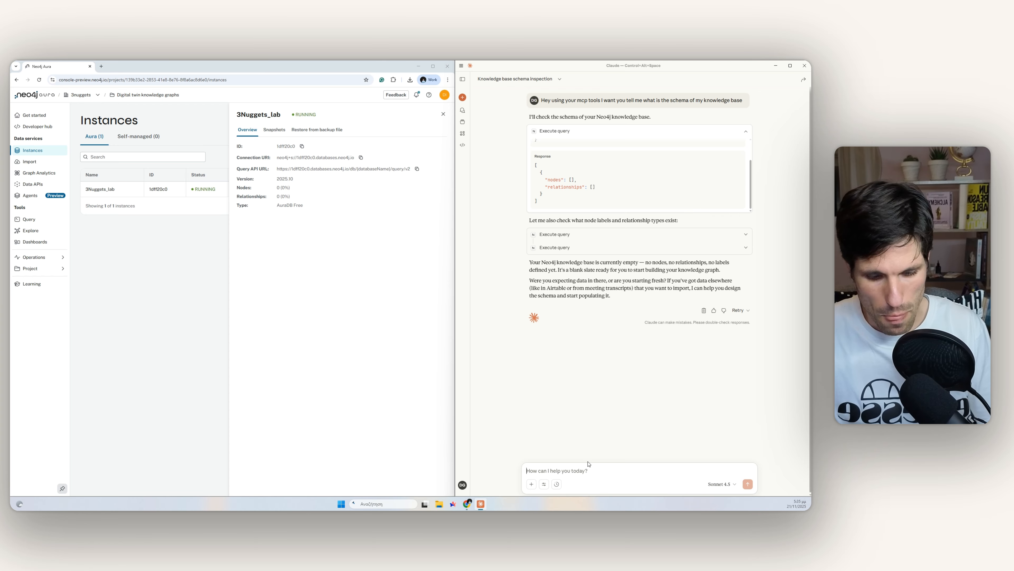
Draft a message stating that the person, by first name, is building digital twins and knowledge bases using neo4j and likes claude desktop
{"action": "type", "text": "Din"}
{"action": "type", "text": "itri"}
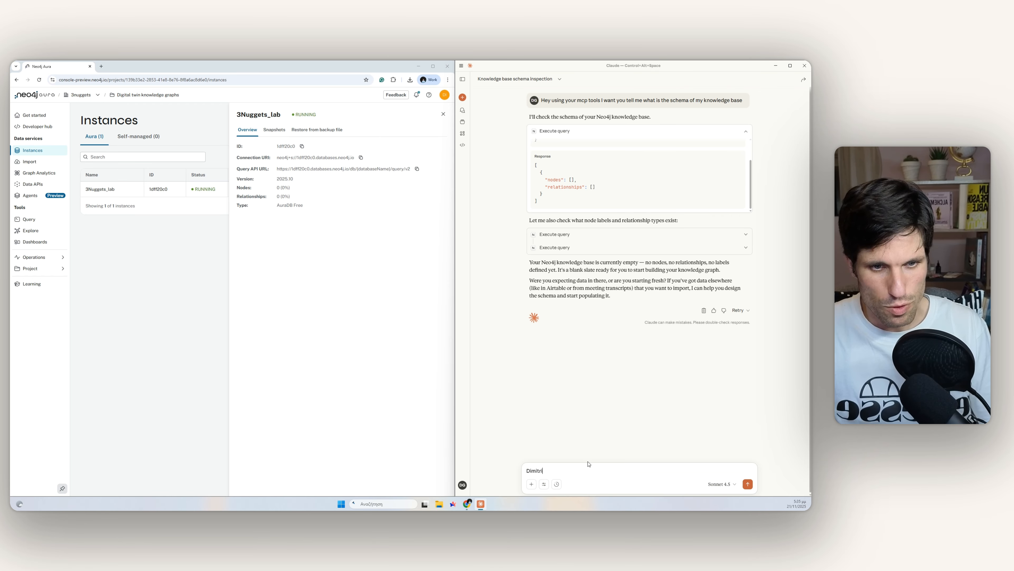
{"action": "type", "text": "s is building"}
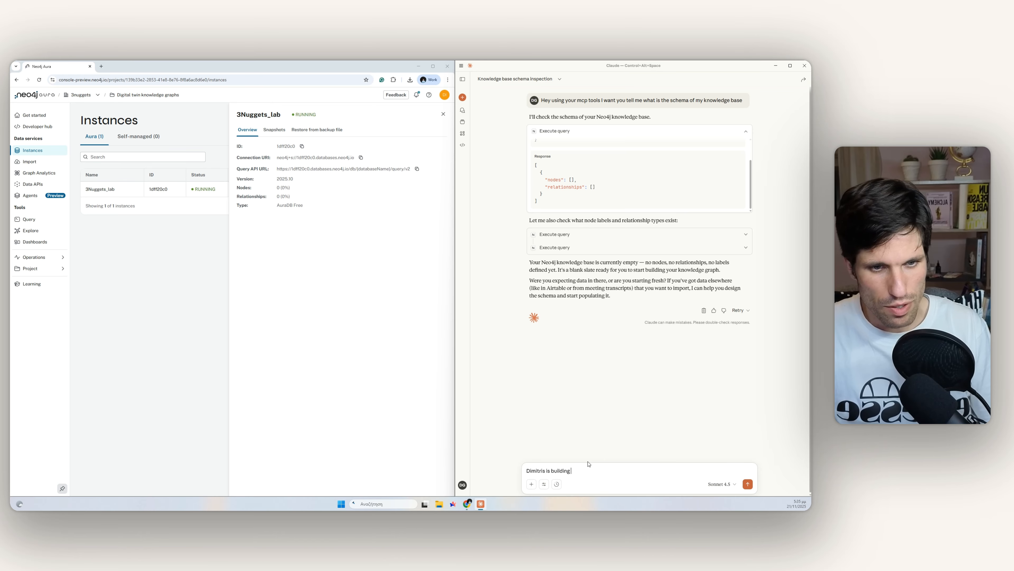
{"action": "type", "text": "ng digit"}
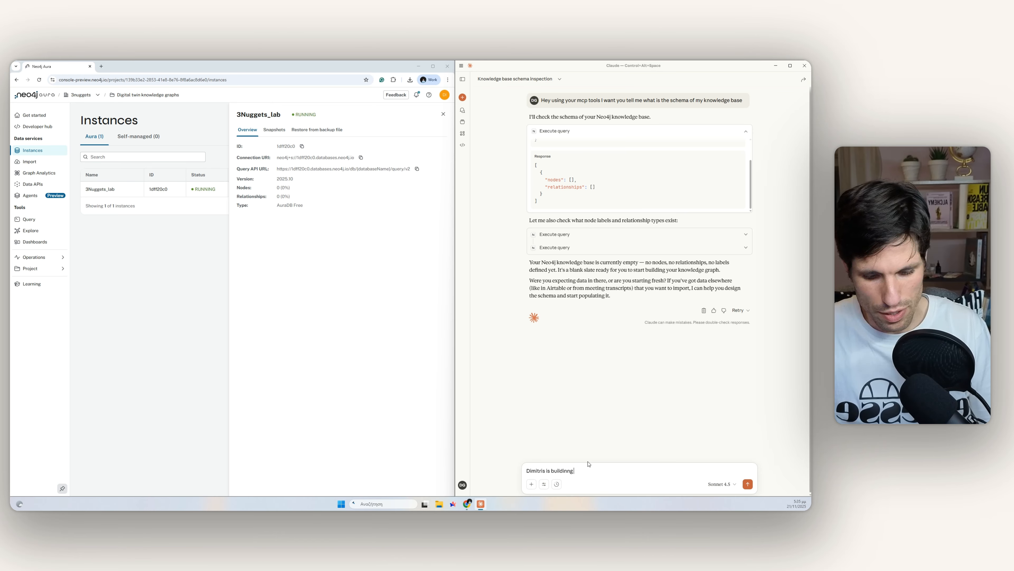
{"action": "type", "text": "al"}
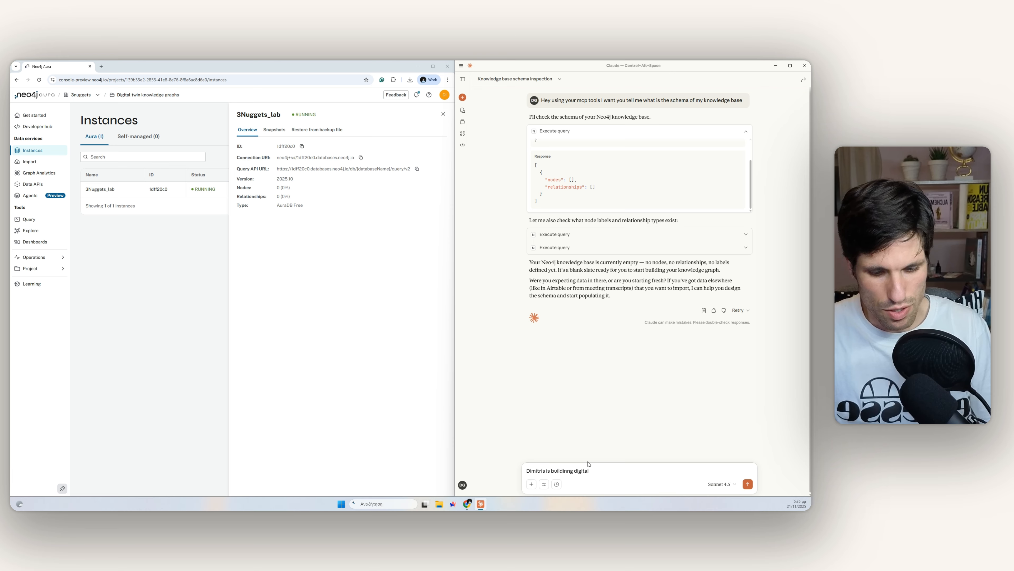
{"action": "type", "text": " twins and knowled"}
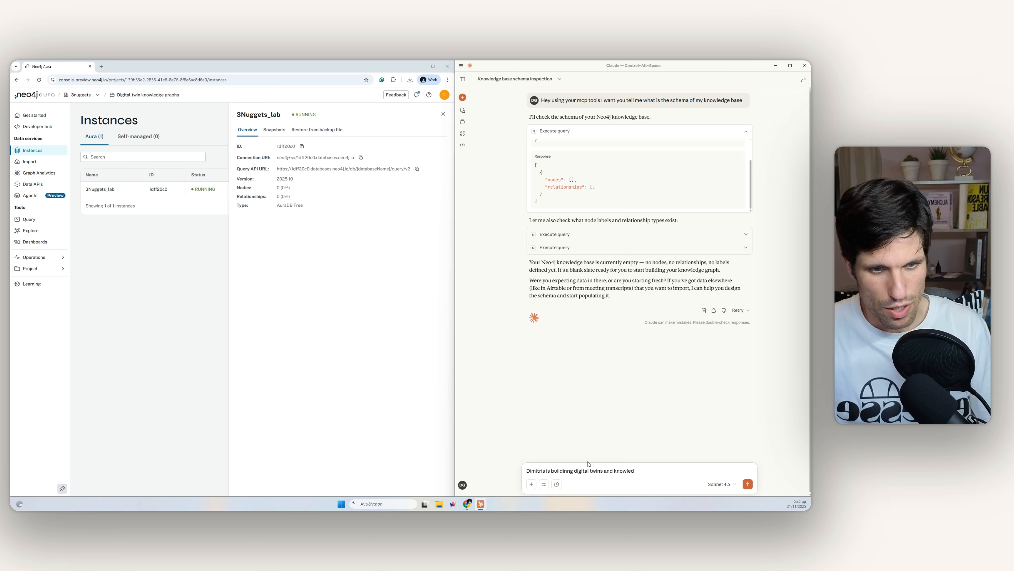
{"action": "type", "text": "ge ba"}
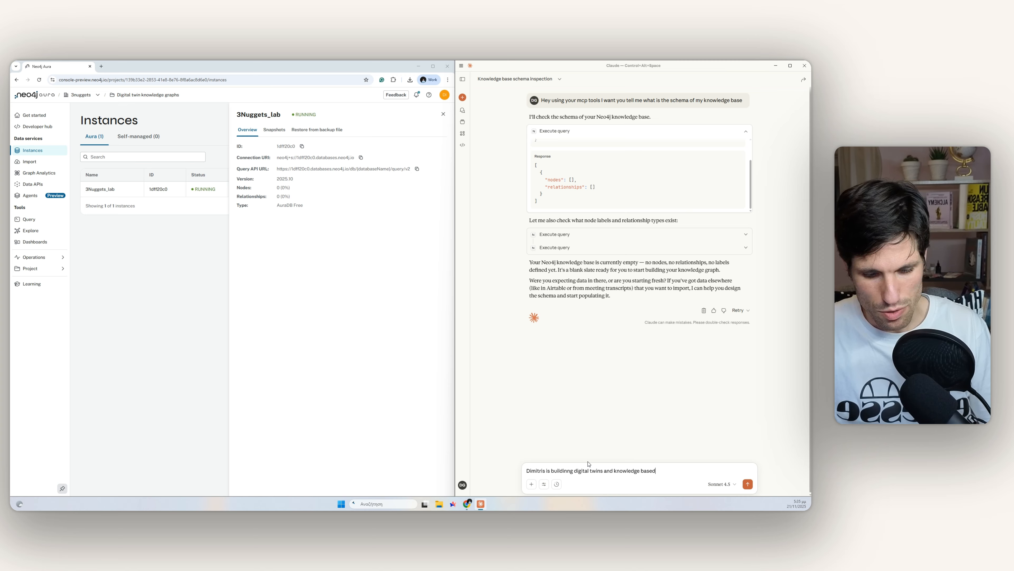
{"action": "type", "text": "ses using"}
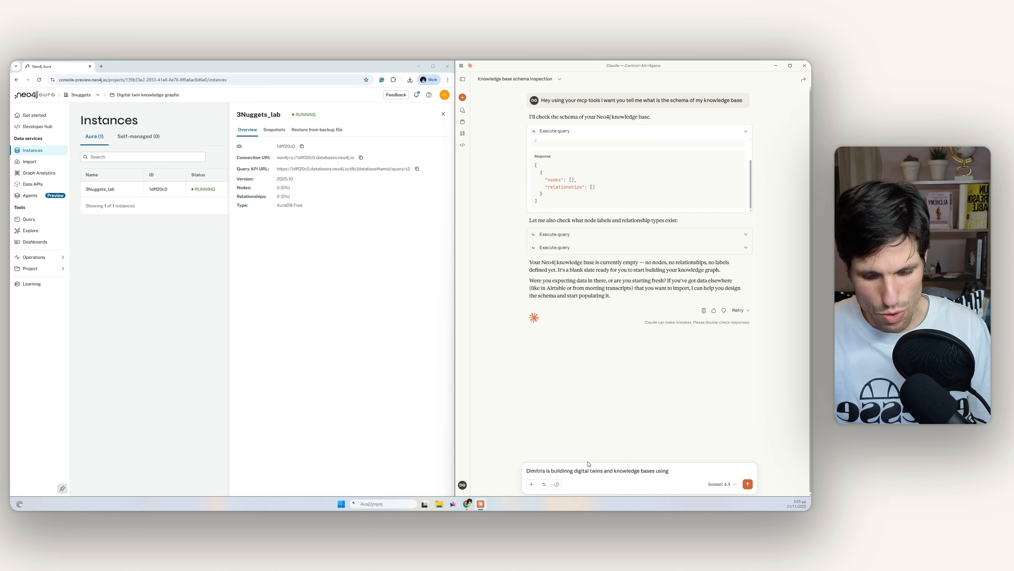
{"action": "type", "text": " neo4j and"}
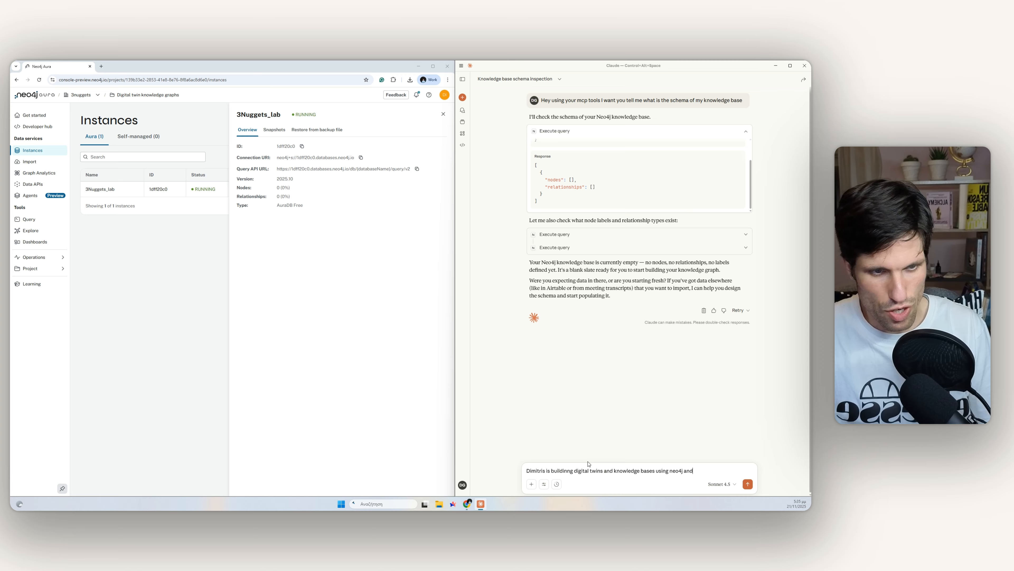
{"action": "type", "text": " he likes"}
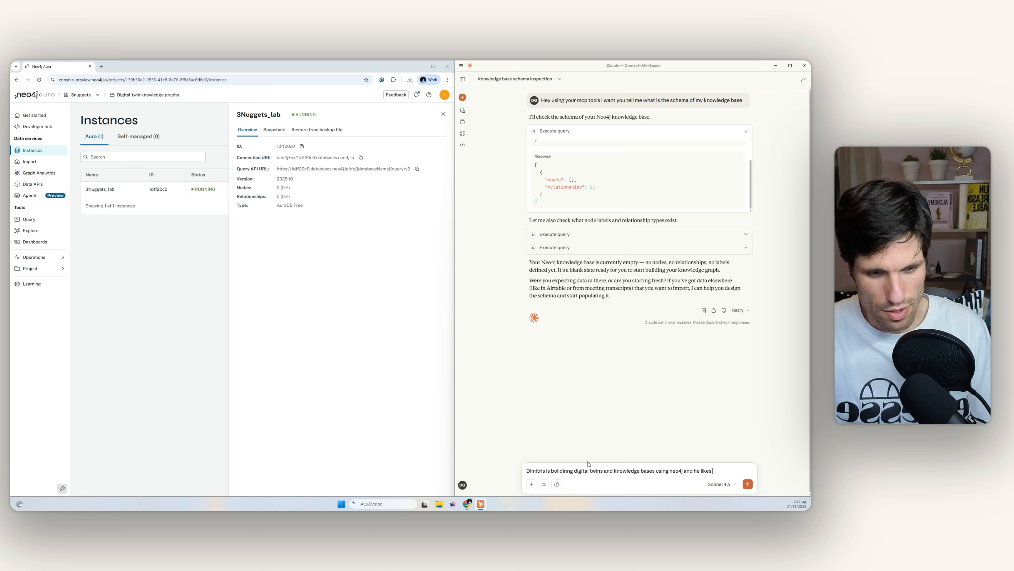
{"action": "type", "text": " claude desktop."}
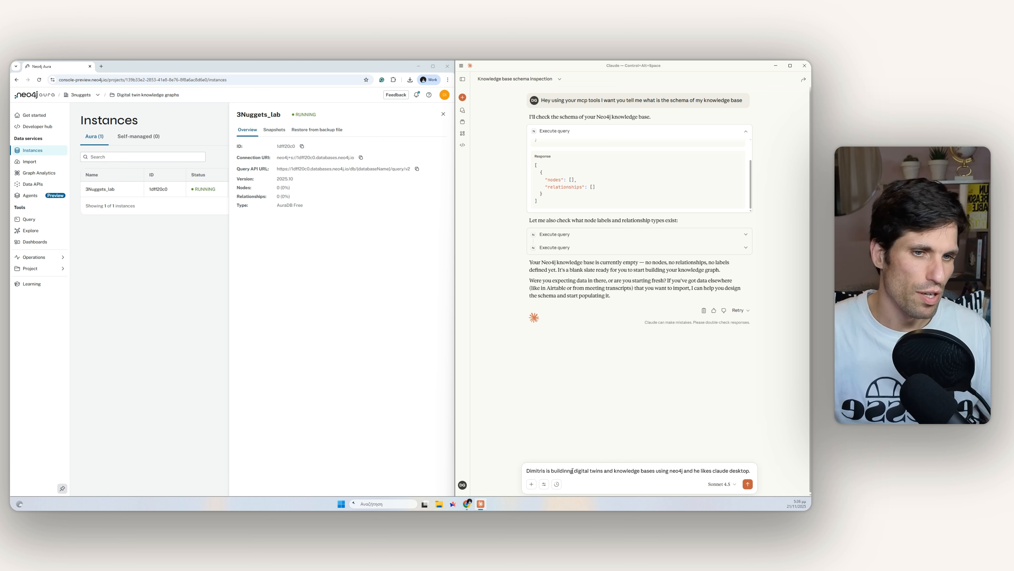
{"action": "left_click_drag", "start_coordinate": [574, 471], "coordinate": [687, 471]}
{"action": "left_click", "coordinate": [611, 472]}
{"action": "left_click", "coordinate": [676, 473]}
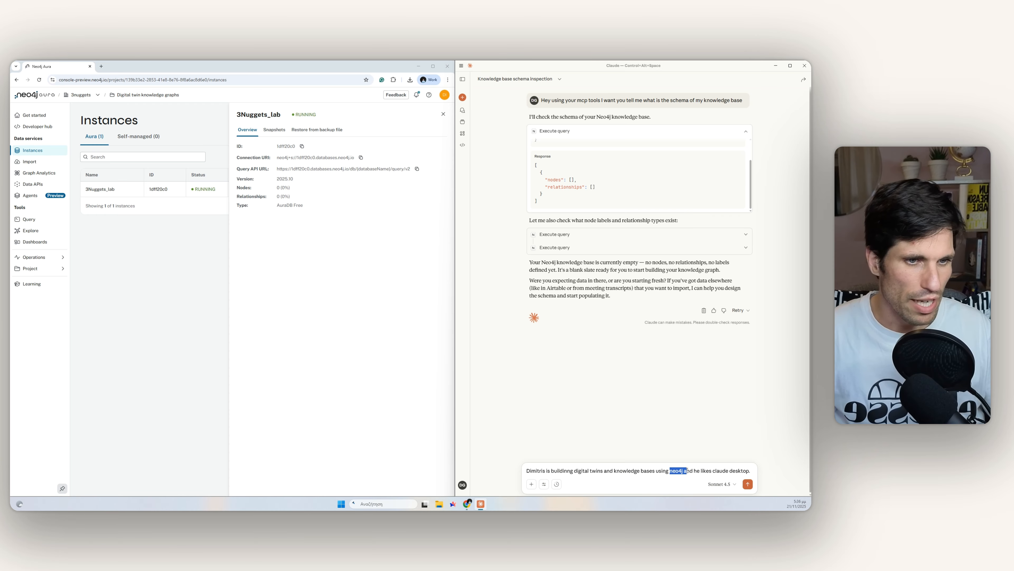
Add a second line to the draft message reading "He is also good as a Zapier consultant."
{"action": "left_click", "coordinate": [750, 470]}
{"action": "key", "text": "shift+Return"}
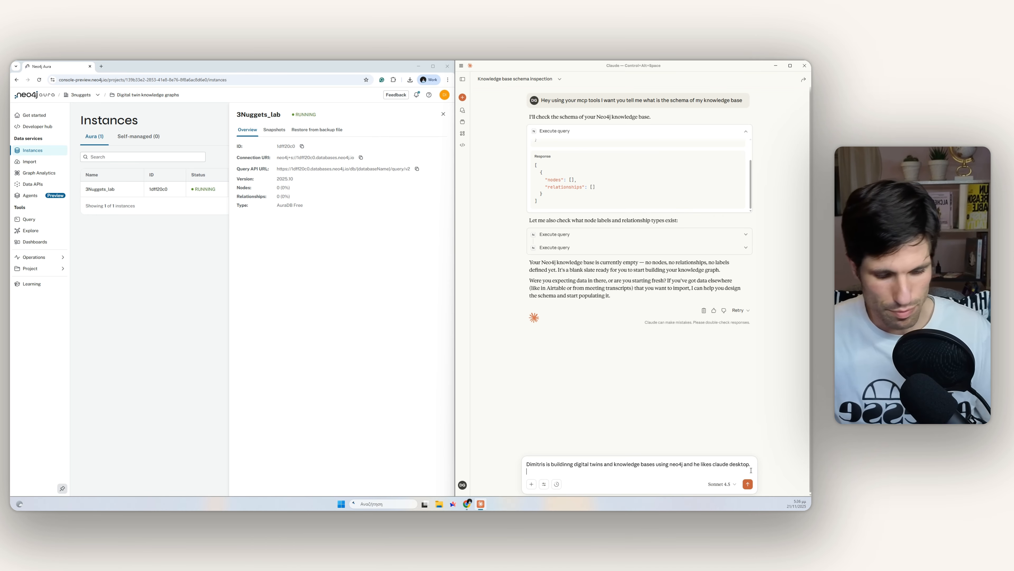
{"action": "type", "text": "He is also"}
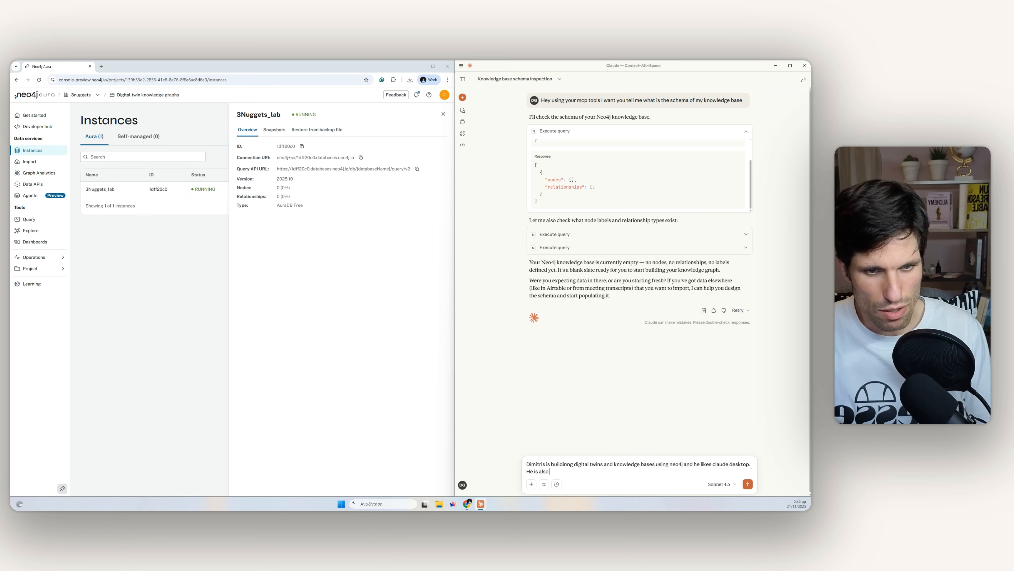
{"action": "type", "text": " good ion"}
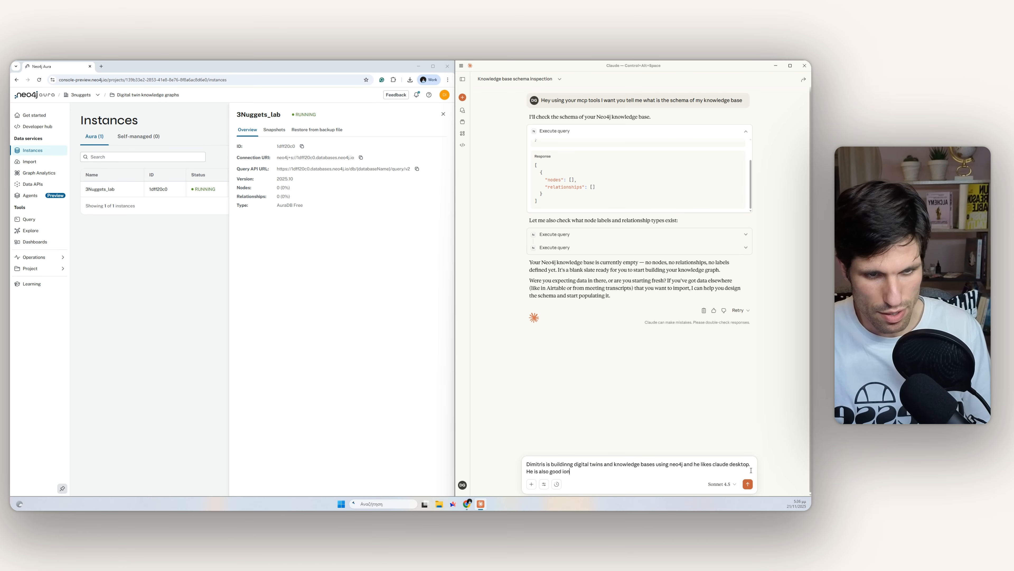
{"action": "key", "text": "BackSpace"}
{"action": "key", "text": "BackSpace"}
{"action": "type", "text": "n Z"}
{"action": "key", "text": "BackSpace"}
{"action": "key", "text": "BackSpace"}
{"action": "key", "text": "BackSpace"}
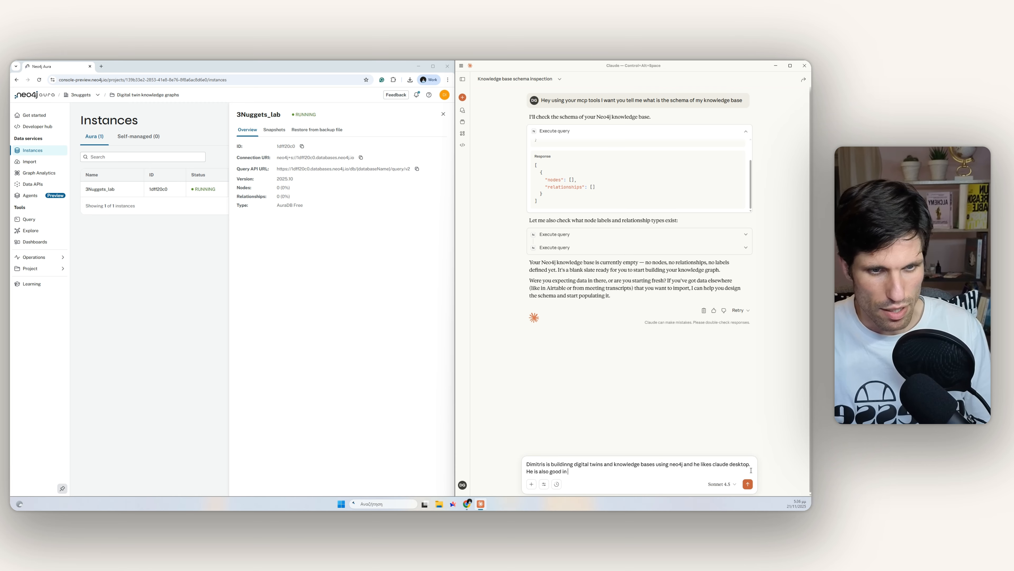
{"action": "type", "text": "s"}
{"action": "key", "text": "BackSpace"}
{"action": "key", "text": "BackSpace"}
{"action": "type", "text": "as a"}
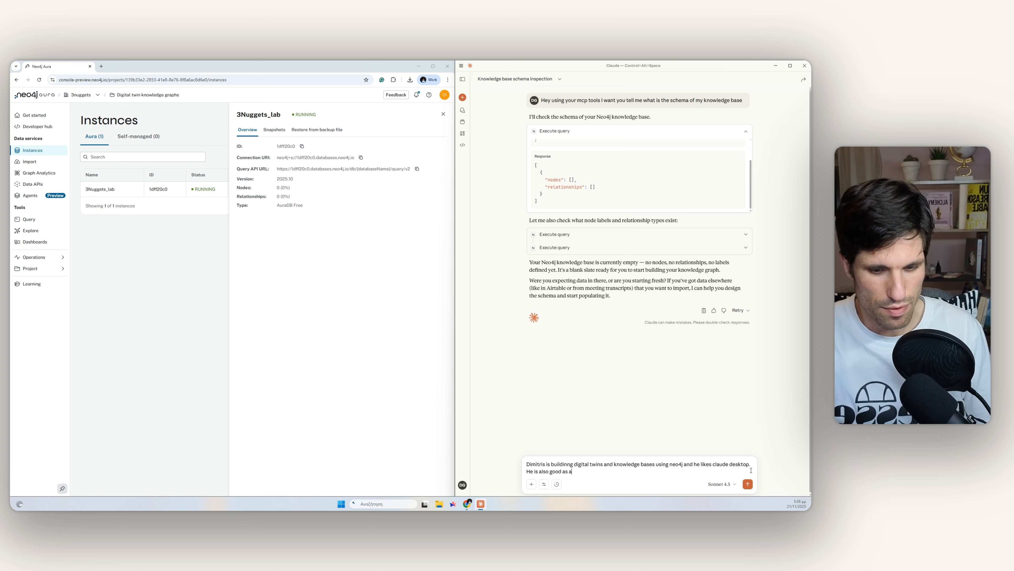
{"action": "type", "text": " Zapier consu"}
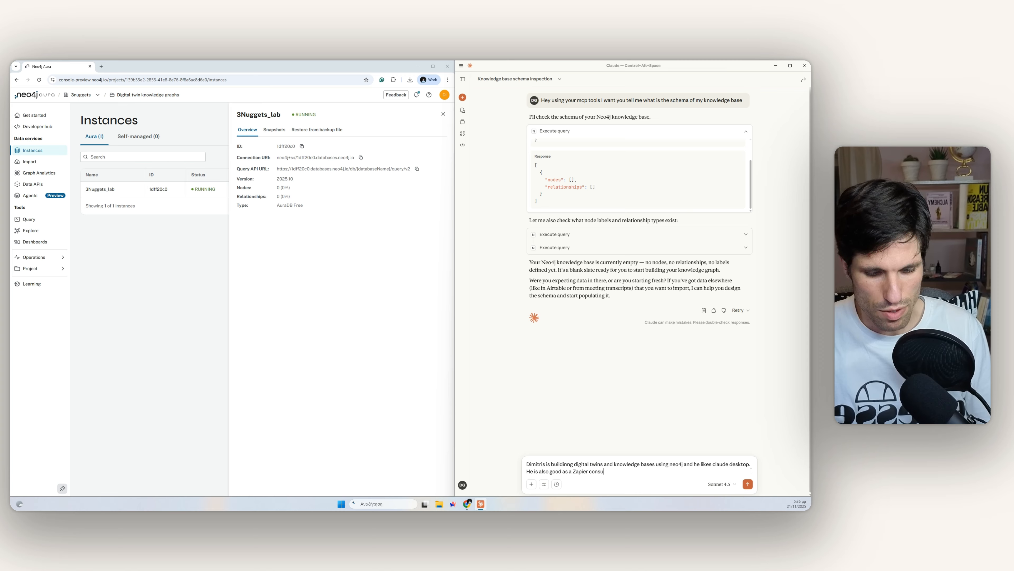
{"action": "type", "text": "ltant"}
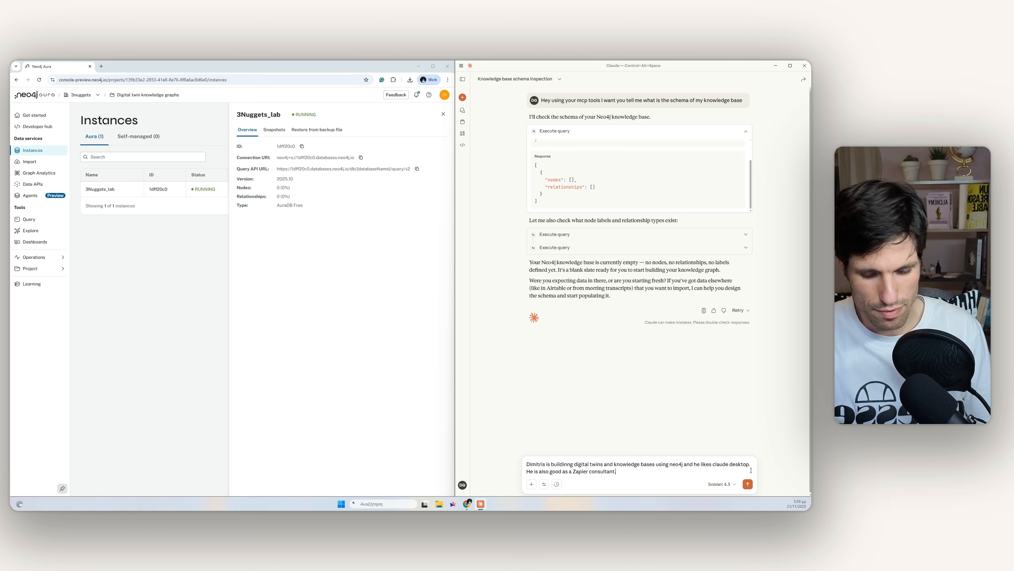
{"action": "type", "text": "."}
Add a dashed separator line and "Take this text and give me an analytical schema for the knowledge base", and send the message
{"action": "key", "text": "shift+Return"}
{"action": "type", "text": "-"}
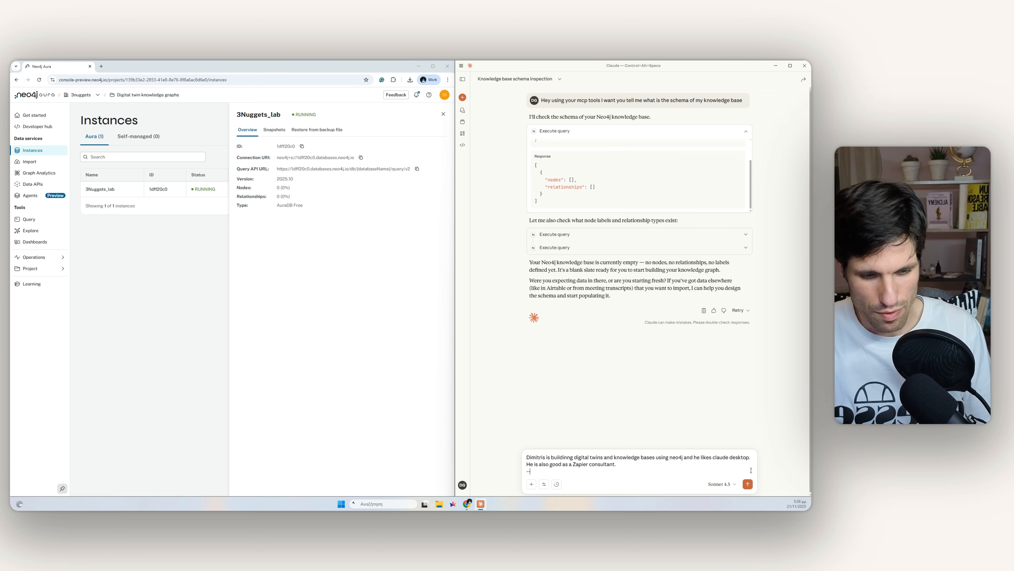
{"action": "type", "text": "---"}
{"action": "key", "text": "shift+Return"}
{"action": "type", "text": "Take this"}
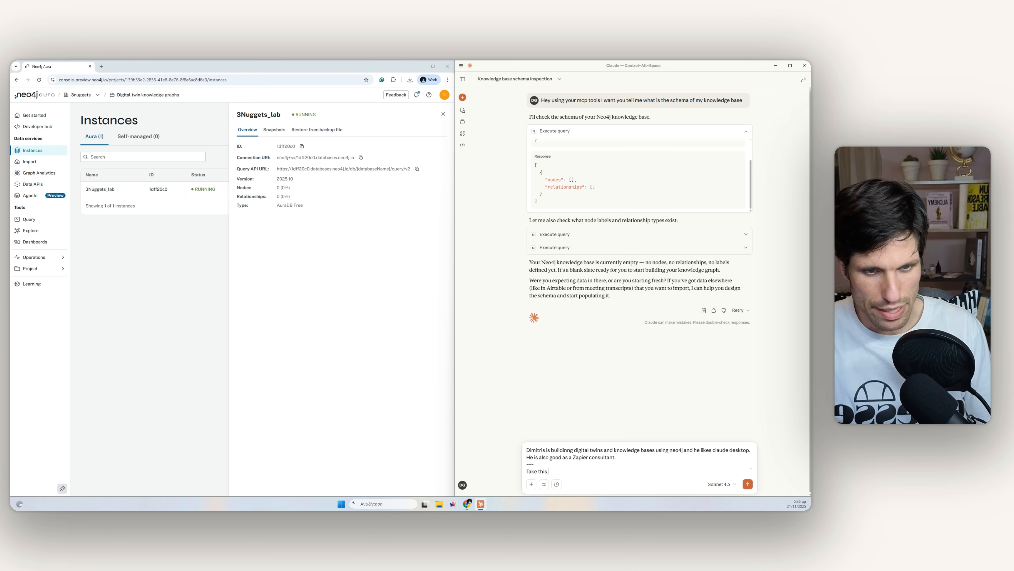
{"action": "type", "text": " text and "}
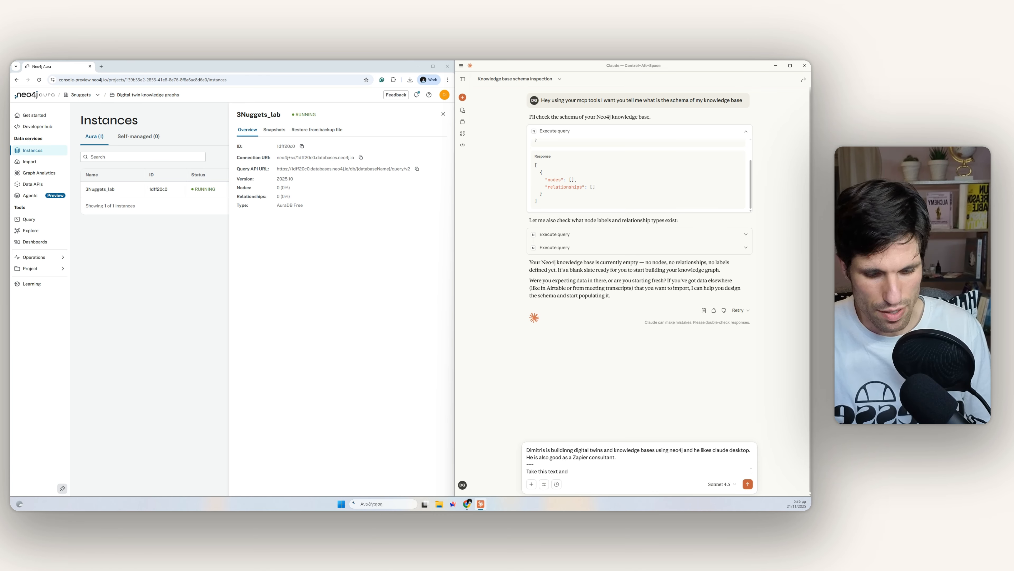
{"action": "type", "text": "give me the"}
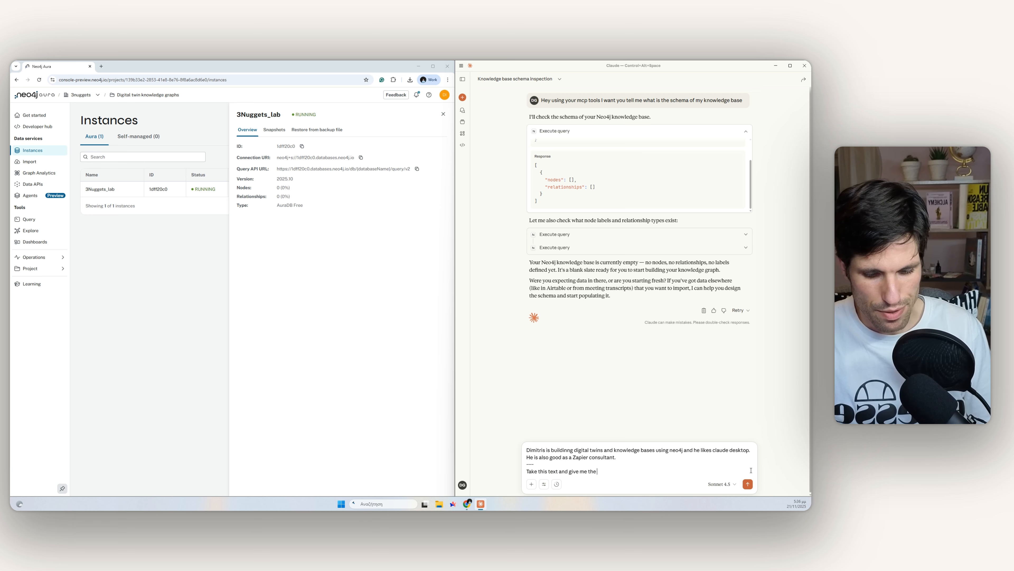
{"action": "key", "text": "BackSpace"}
{"action": "key", "text": "BackSpace"}
{"action": "key", "text": "BackSpace"}
{"action": "key", "text": "BackSpace"}
{"action": "type", "text": "an i"}
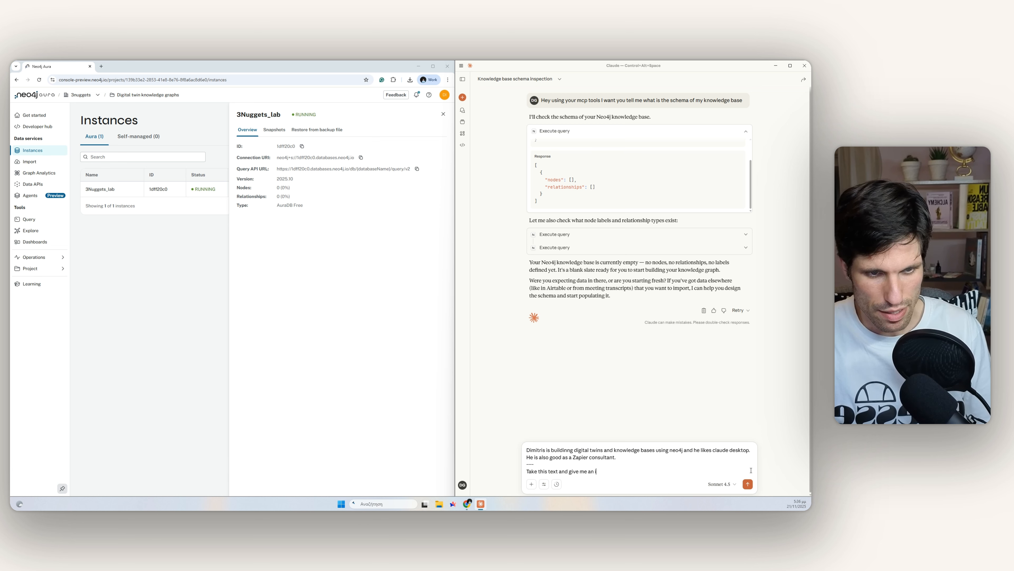
{"action": "type", "text": "n an"}
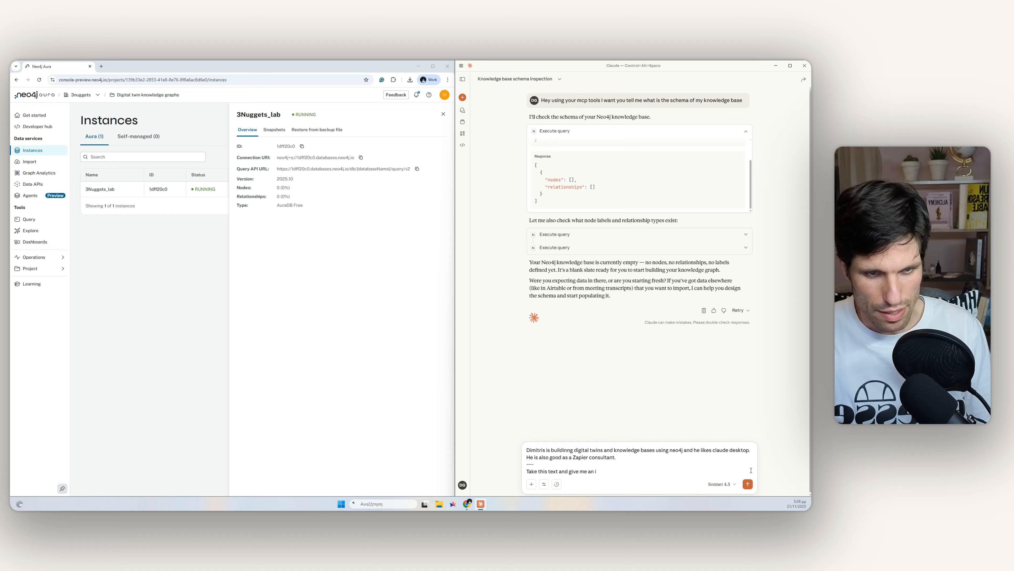
{"action": "type", "text": "alytical"}
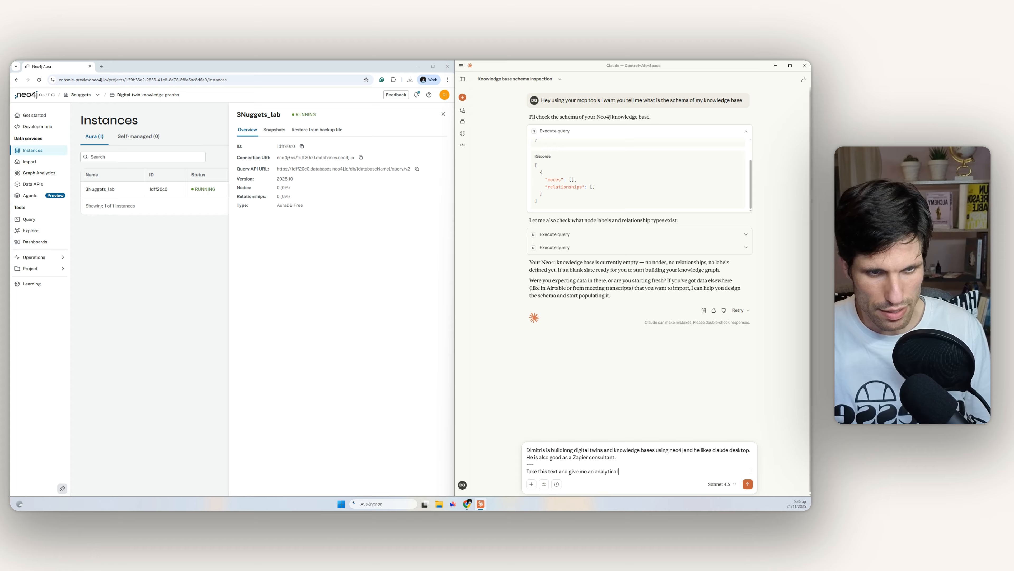
{"action": "type", "text": " skc"}
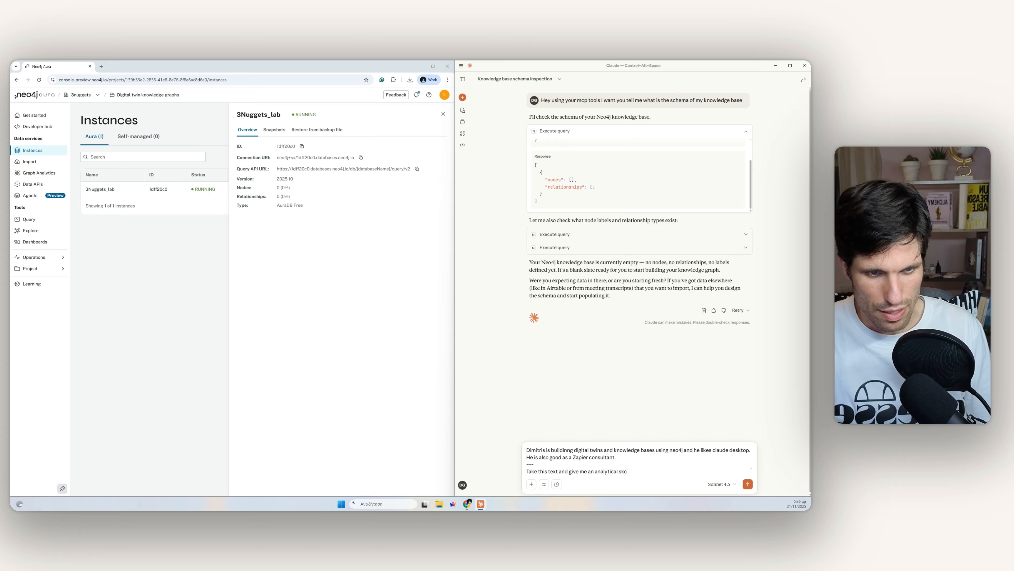
{"action": "type", "text": "ema for th ek"}
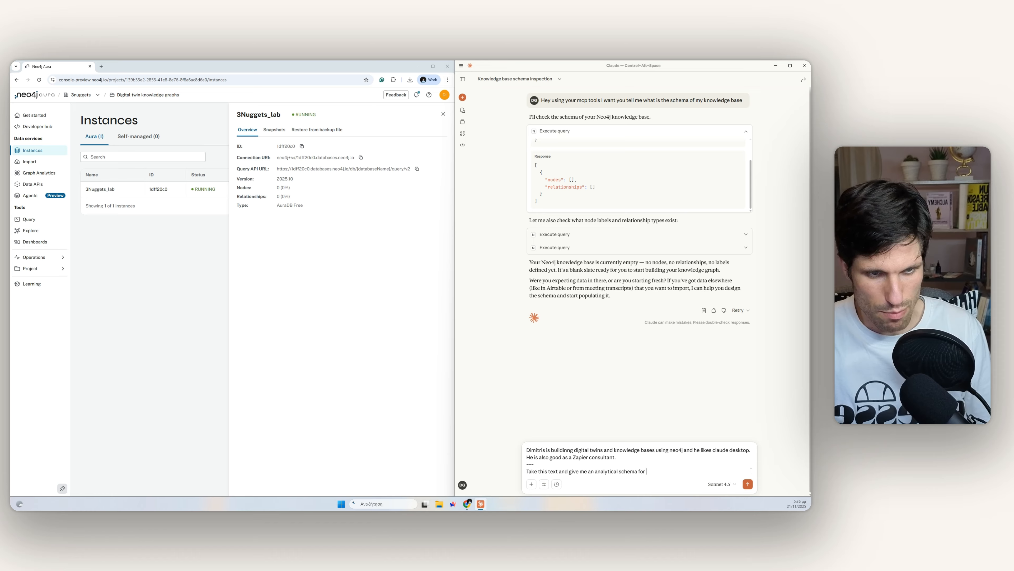
{"action": "key", "text": "BackSpace"}
{"action": "key", "text": "BackSpace"}
{"action": "key", "text": "BackSpace"}
{"action": "type", "text": "e kn"}
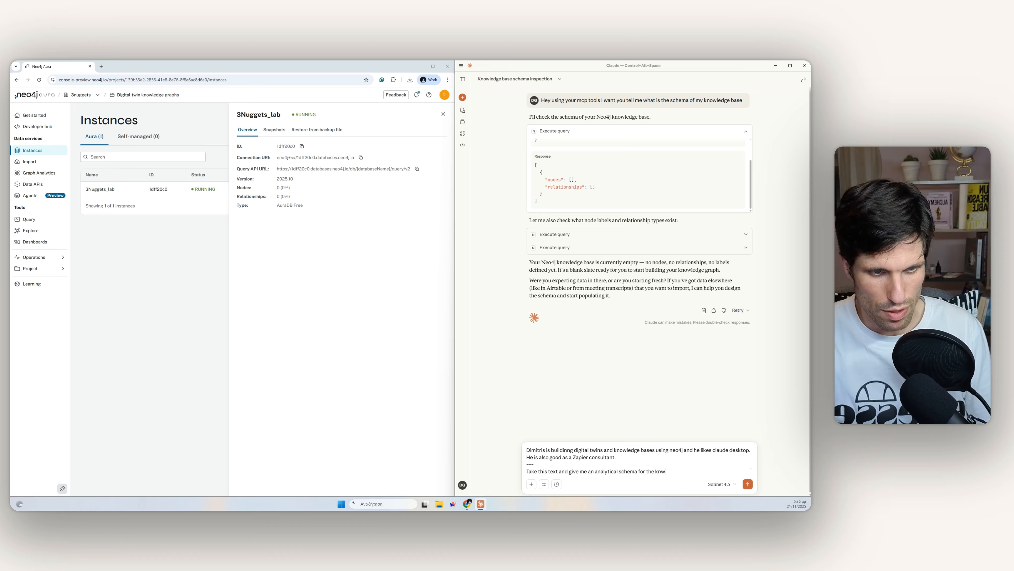
{"action": "type", "text": "owl"}
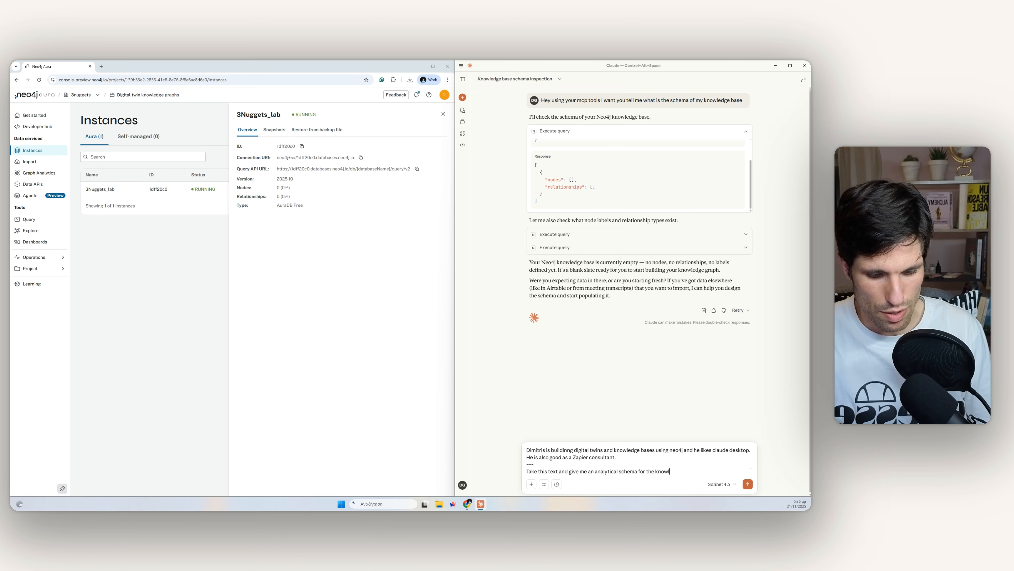
{"action": "type", "text": "ed"}
{"action": "key", "text": "BackSpace"}
{"action": "type", "text": "edg"}
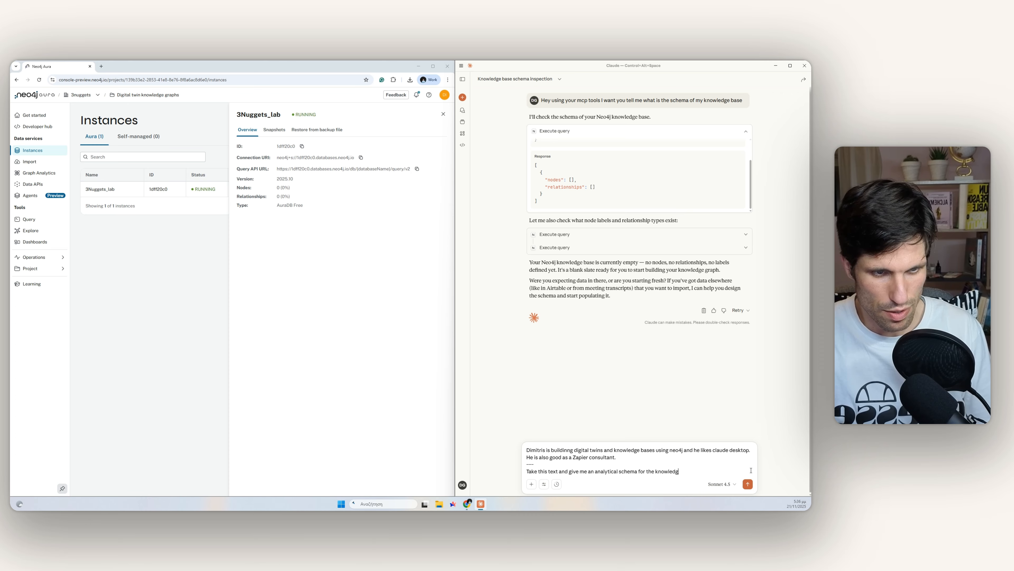
{"action": "type", "text": "e ba"}
{"action": "key", "text": "BackSpace"}
{"action": "type", "text": "ba"}
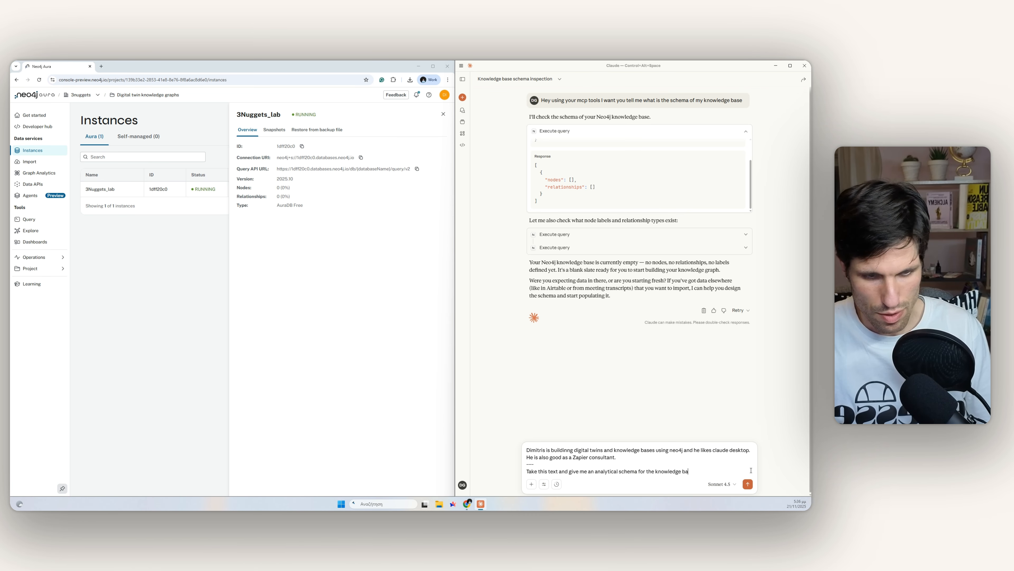
{"action": "type", "text": "se"}
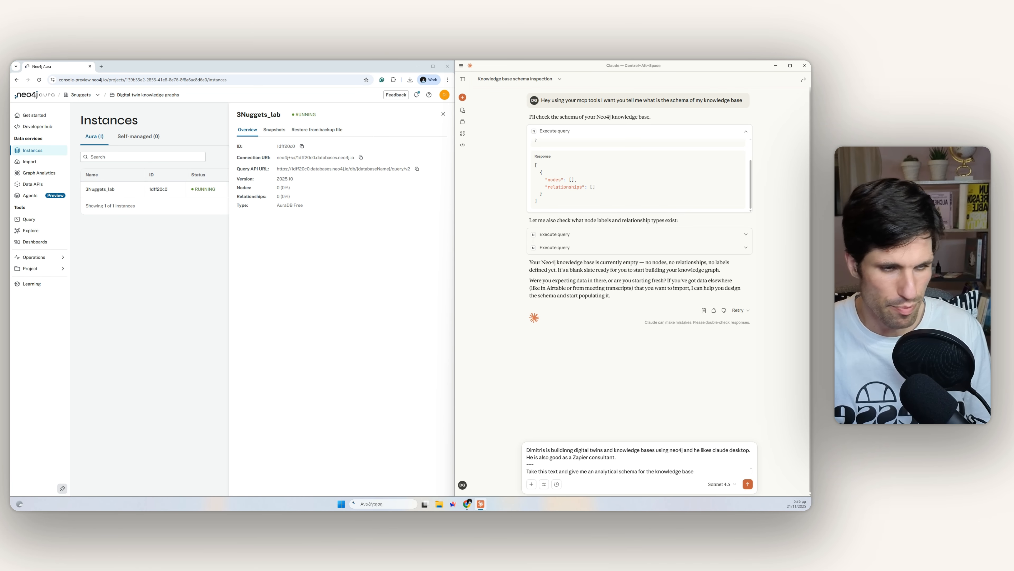
{"action": "key", "text": "Return"}
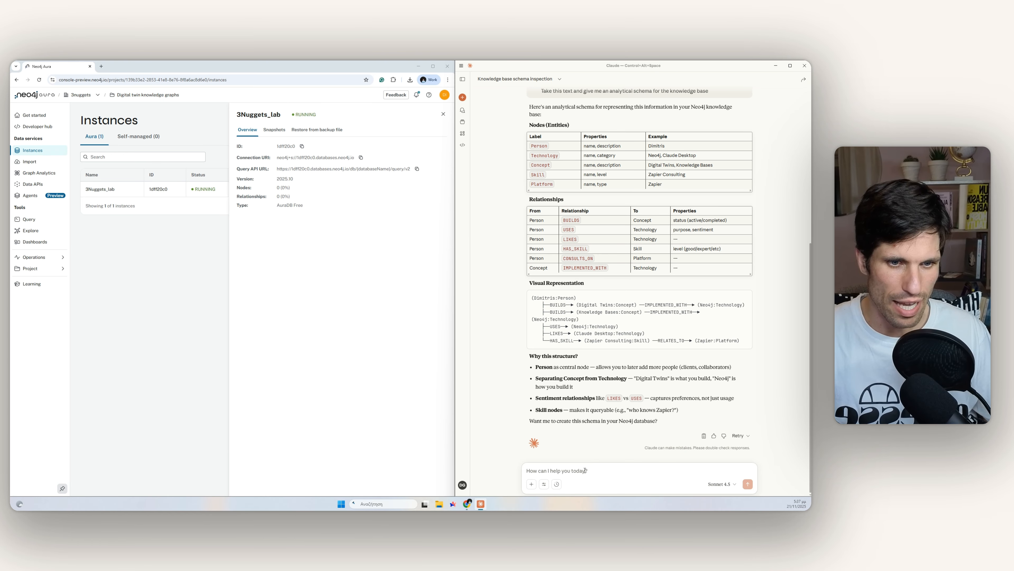
Accept creating the proposed schema in the database by replying "I like it! yes please"
{"action": "type", "text": "I like it! yes please"}
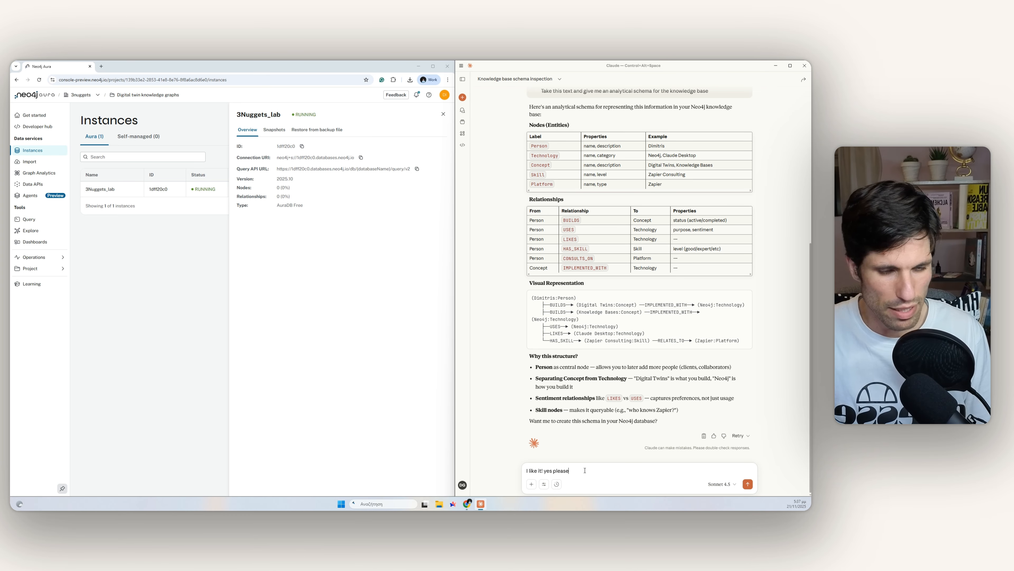
{"action": "key", "text": "Return"}
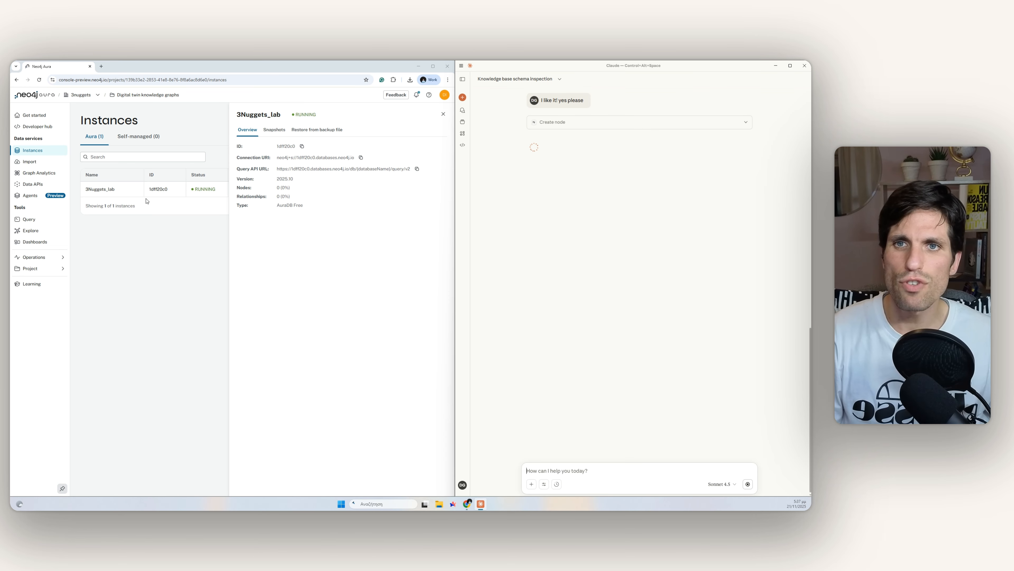
Switch to Neo4j Aura, connect the Explore tool to the 3Nuggets_lab instance, and open the Query tool
{"action": "left_click", "coordinate": [170, 239]}
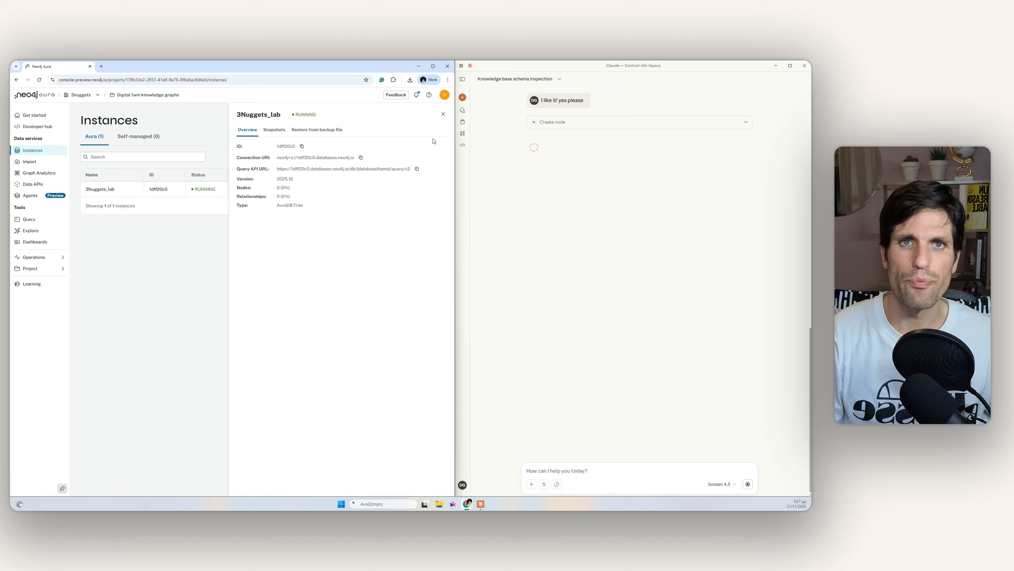
{"action": "left_click", "coordinate": [443, 116]}
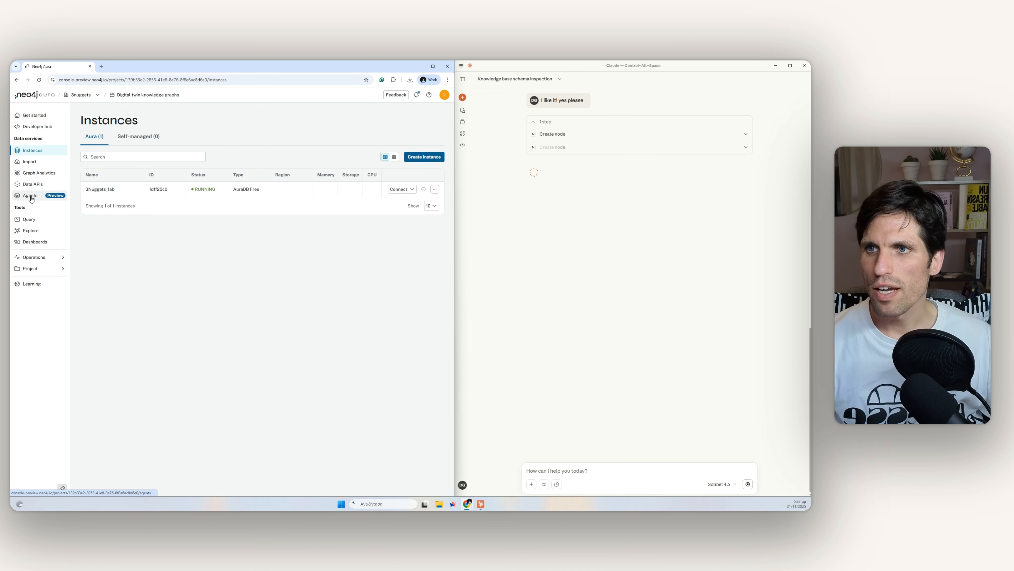
{"action": "left_click", "coordinate": [30, 230]}
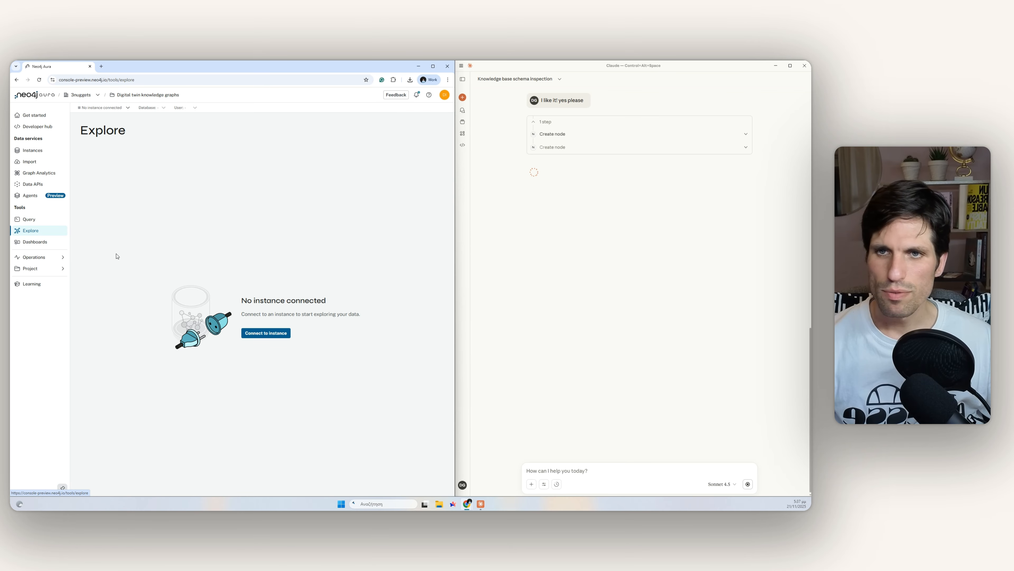
{"action": "left_click", "coordinate": [245, 334]}
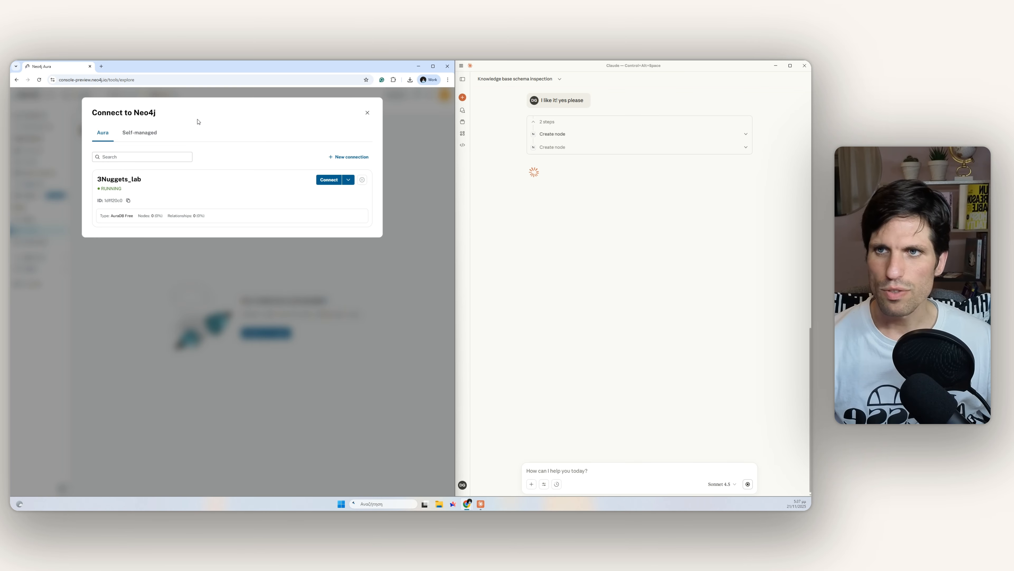
{"action": "left_click", "coordinate": [329, 180]}
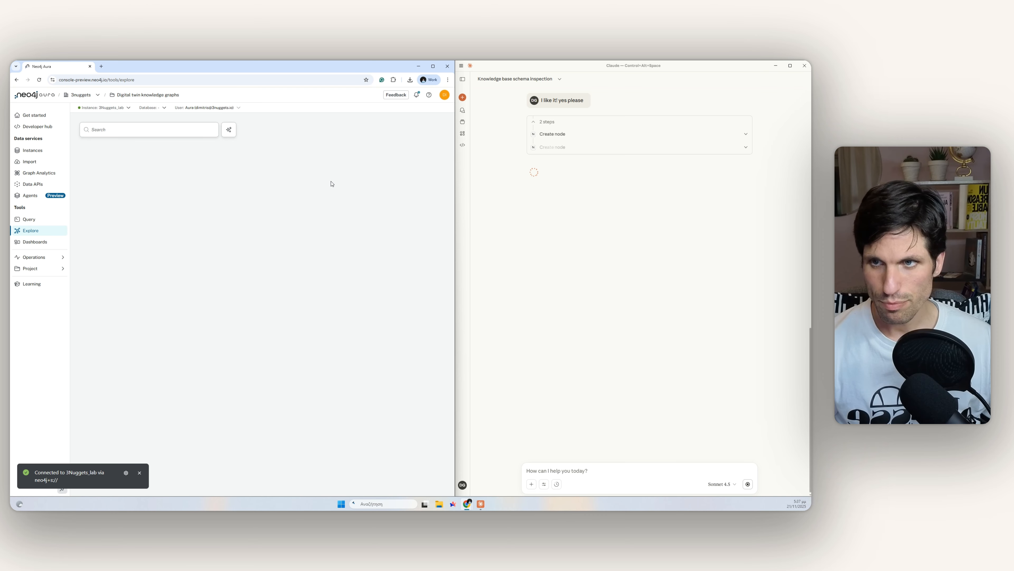
{"action": "left_click", "coordinate": [140, 472]}
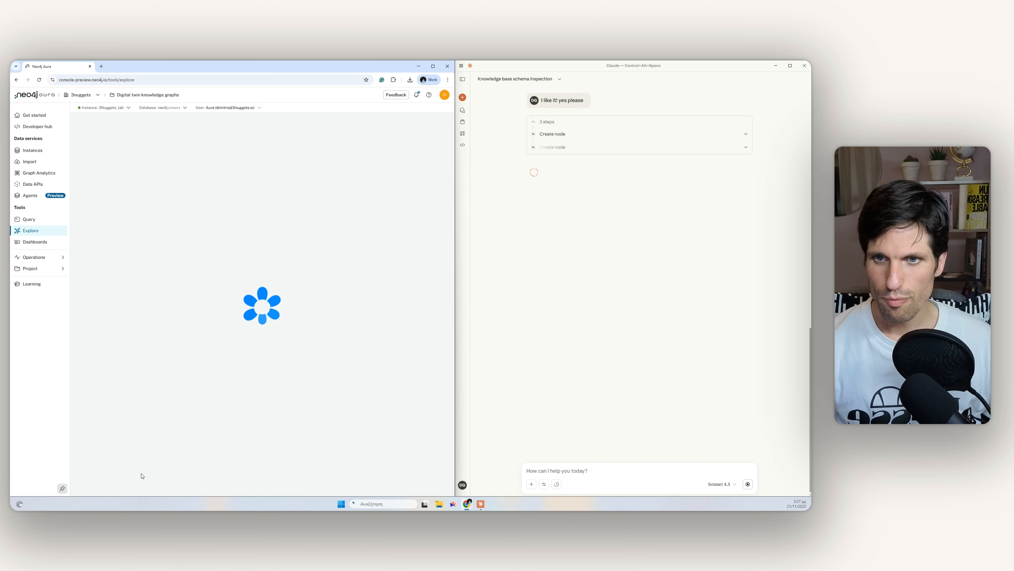
{"action": "left_click", "coordinate": [31, 222]}
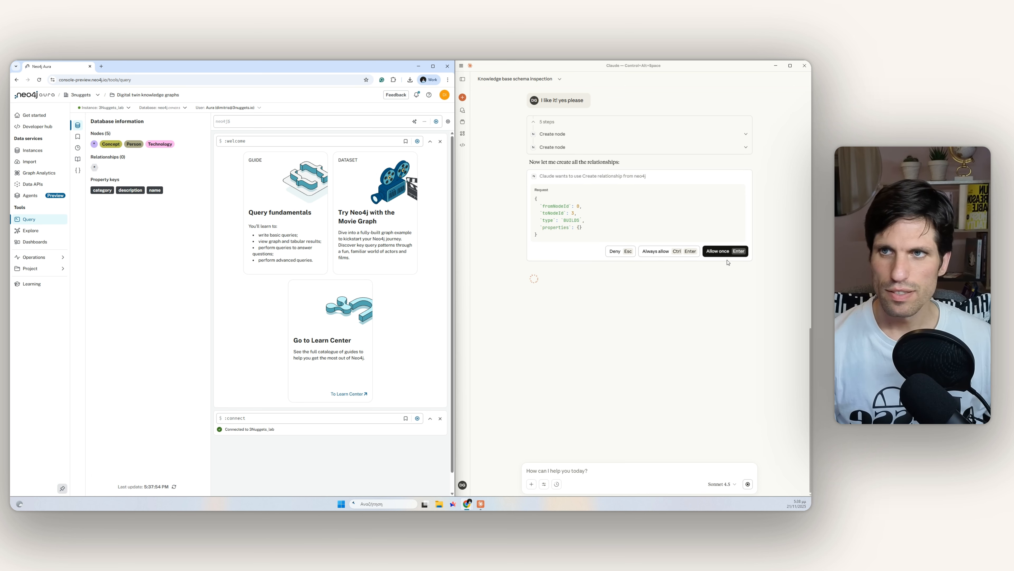
Approve Claude's pending Create relationship requests individually, granting permission only once for each, starting with the BUILDS relationship
{"action": "left_click", "coordinate": [717, 263]}
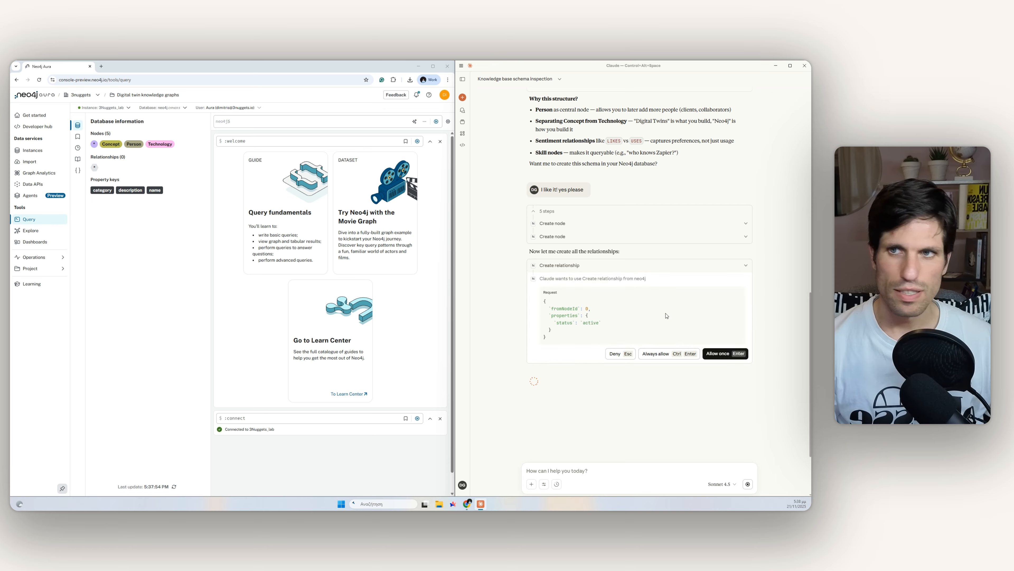
{"action": "left_click", "coordinate": [738, 354]}
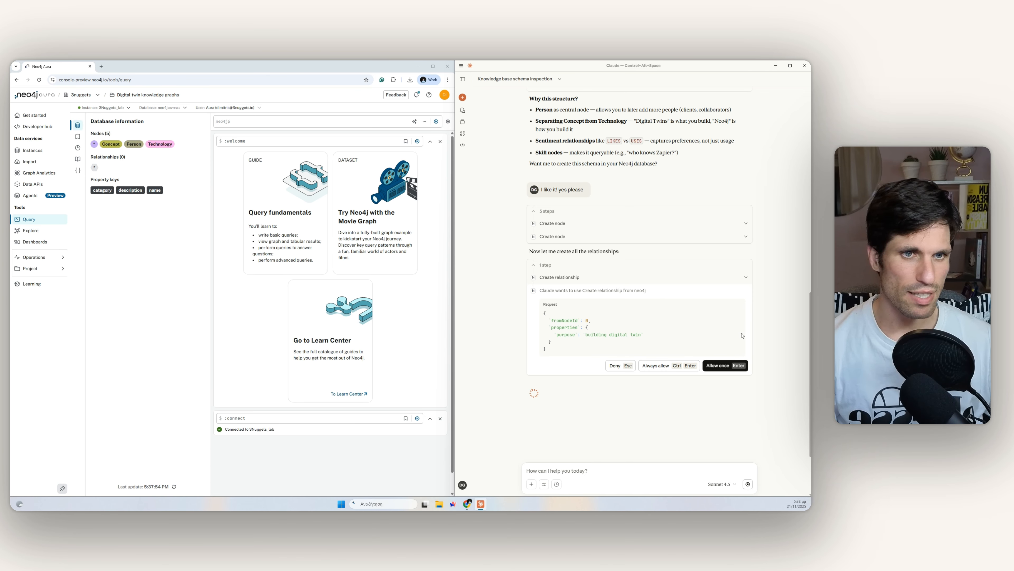
{"action": "left_click", "coordinate": [719, 365]}
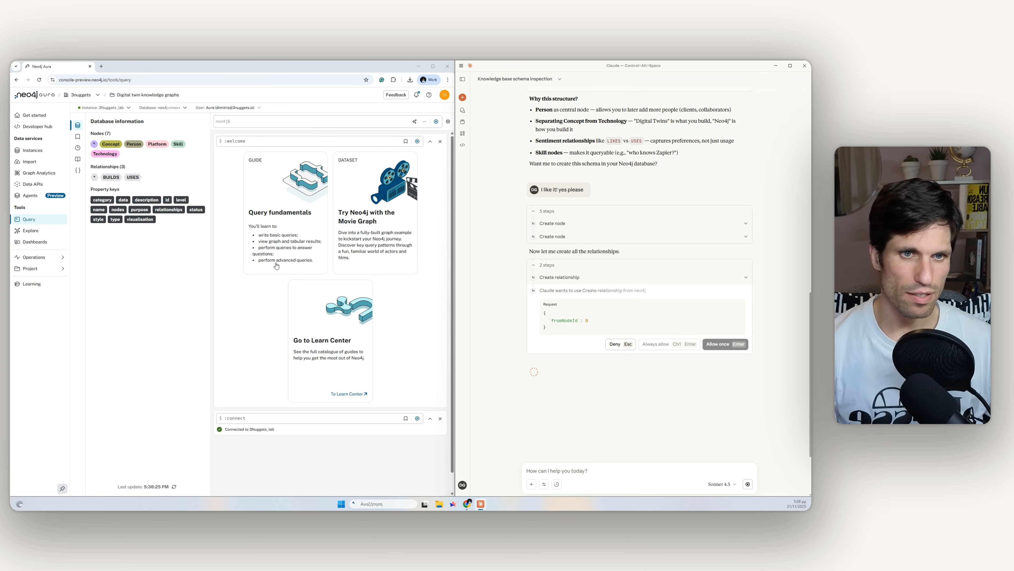
{"action": "left_click", "coordinate": [718, 352]}
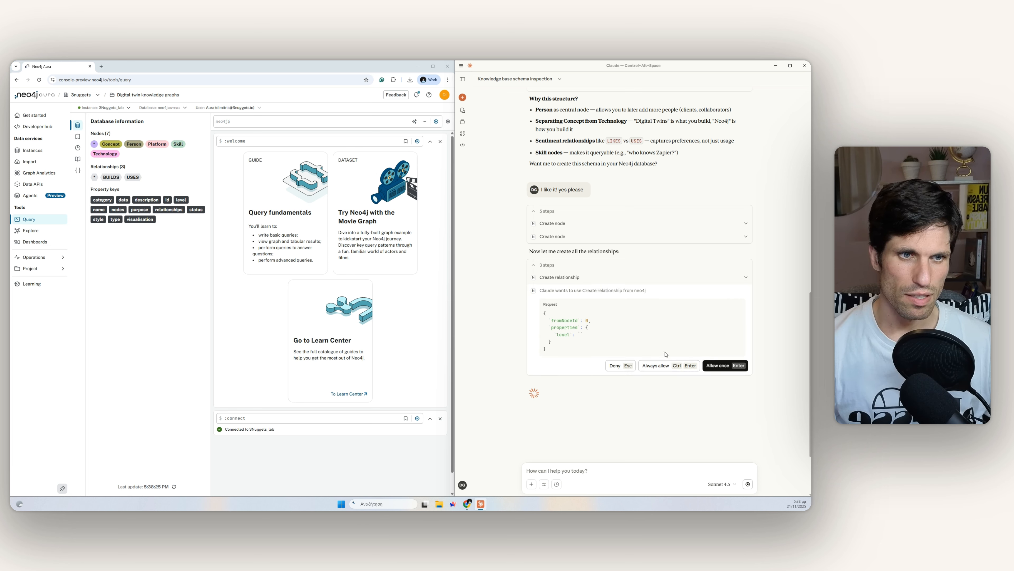
{"action": "scroll", "coordinate": [679, 320], "scroll_direction": "down", "scroll_amount": 2}
{"action": "left_click", "coordinate": [719, 280]}
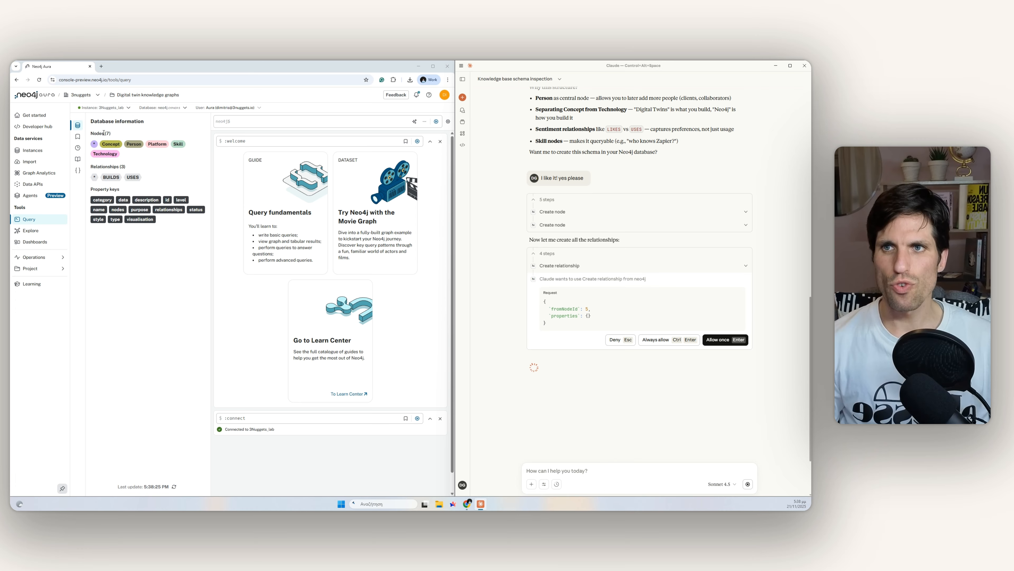
Check the relationship and node counts in Aura's database information, and approve Claude's next Create relationship request once
{"action": "double_click", "coordinate": [123, 166]}
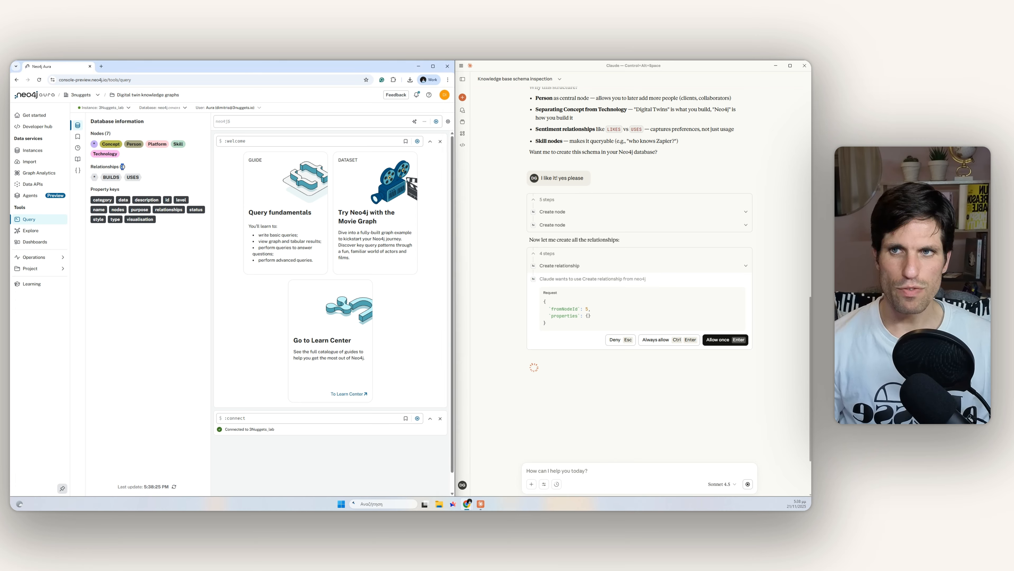
{"action": "left_click", "coordinate": [106, 133]}
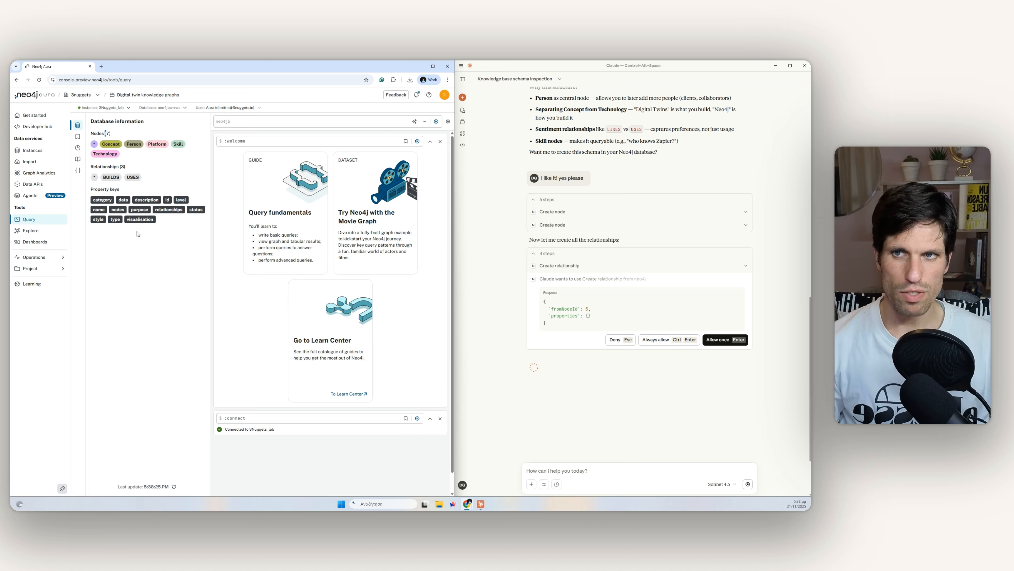
{"action": "left_click", "coordinate": [710, 340]}
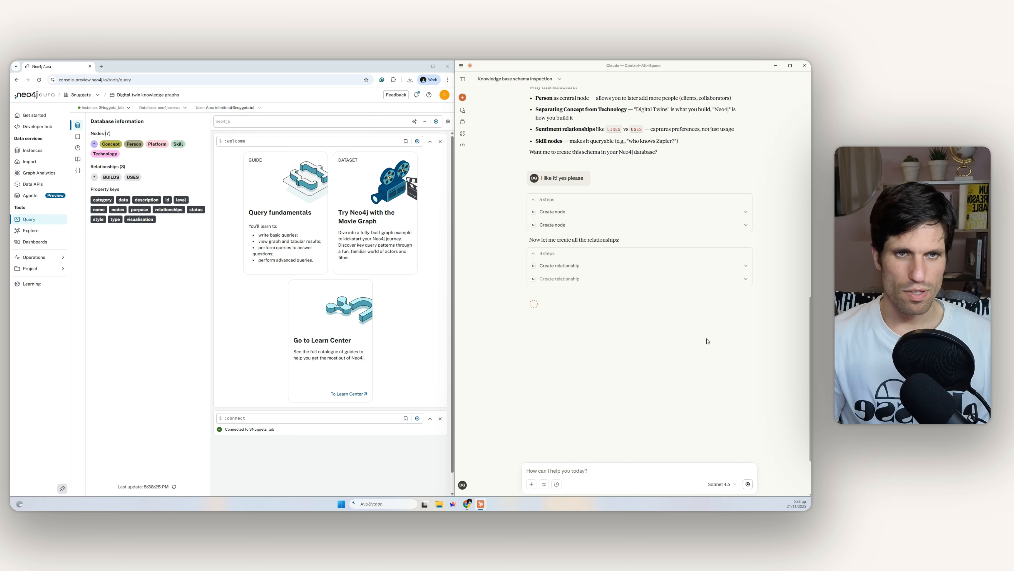
Expand the last Create node entry to review the Zapier platform node's details, and approve the following relationship request once
{"action": "left_click", "coordinate": [734, 227]}
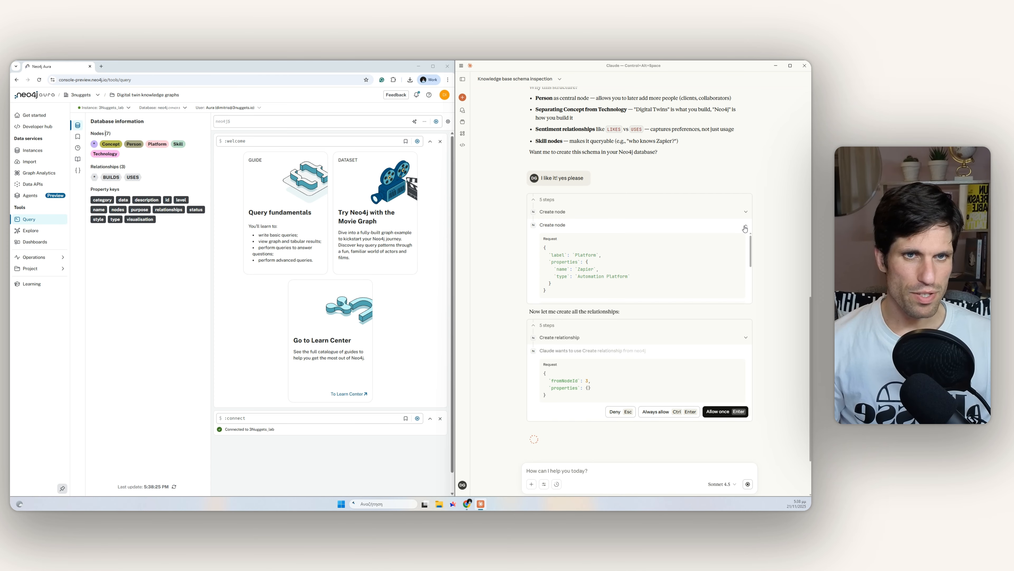
{"action": "scroll", "coordinate": [561, 263], "scroll_direction": "down", "scroll_amount": 5}
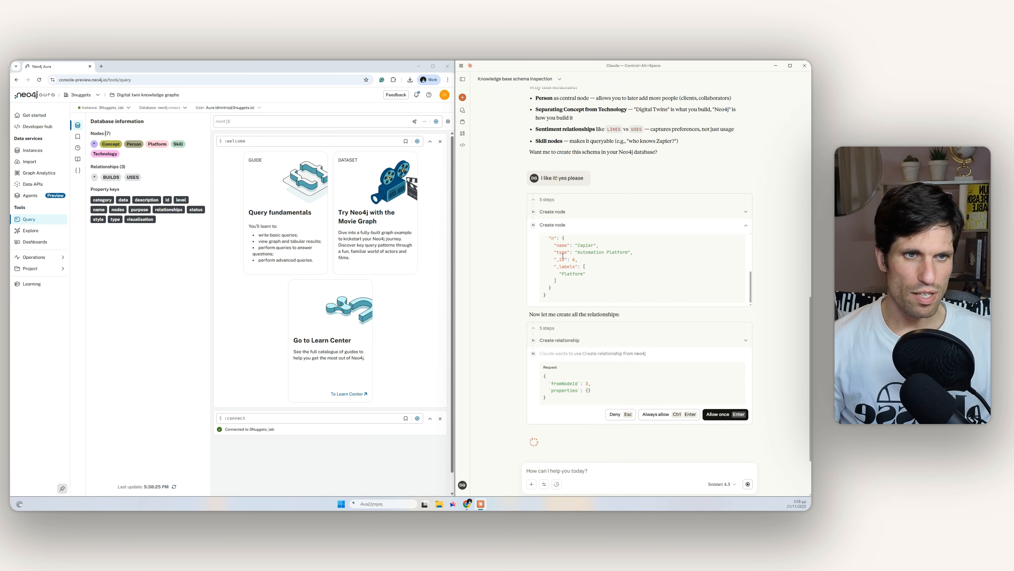
{"action": "left_click", "coordinate": [724, 340]}
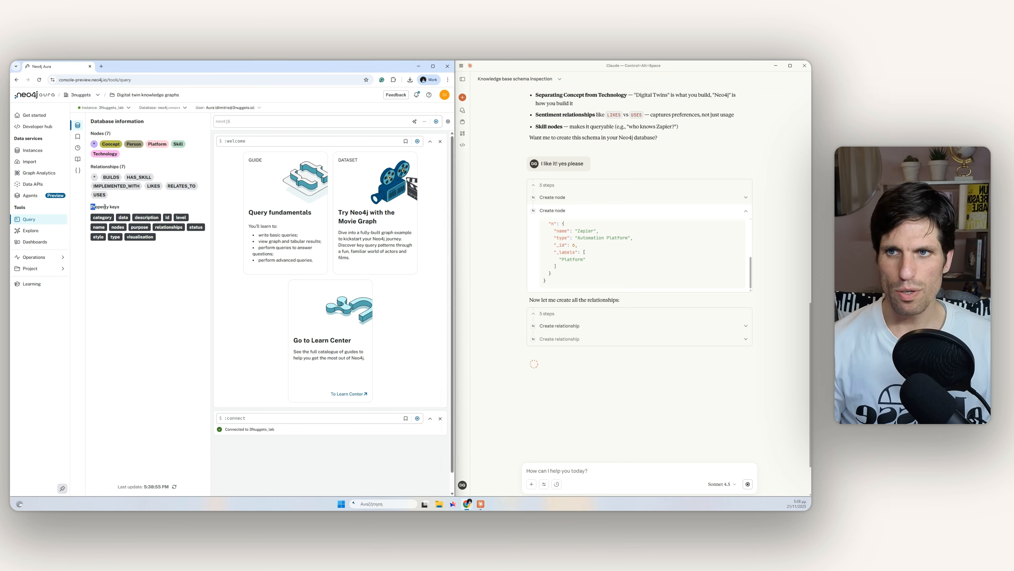
Check the property keys in Aura's database information, and approve Claude's last pending Create relationship request once
{"action": "triple_click", "coordinate": [90, 206]}
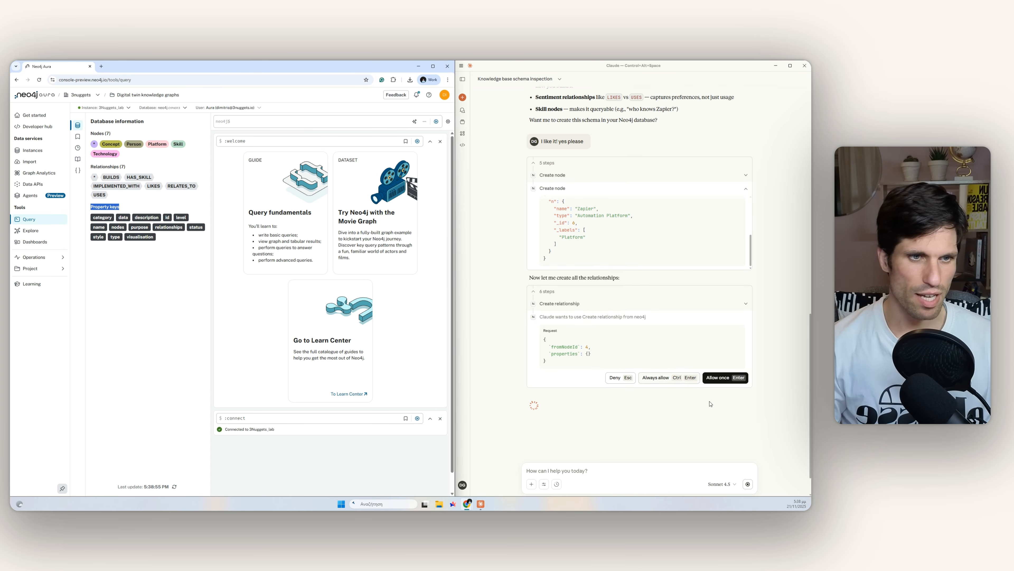
{"action": "scroll", "coordinate": [610, 335], "scroll_direction": "down", "scroll_amount": 2}
{"action": "left_click", "coordinate": [719, 339]}
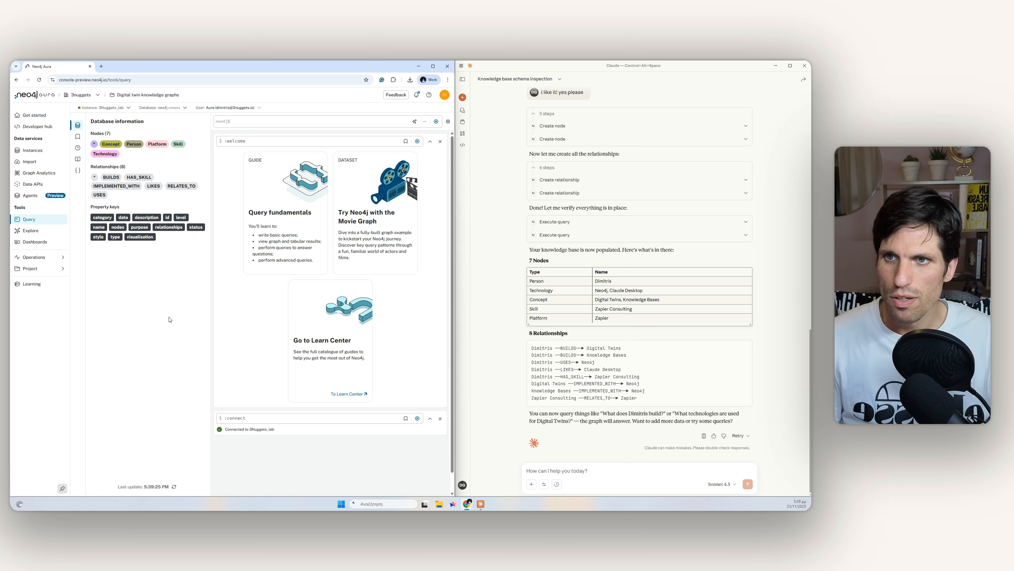
Open the Explore tool in Neo4j Aura and generate the graph of the populated database
{"action": "left_click", "coordinate": [27, 233]}
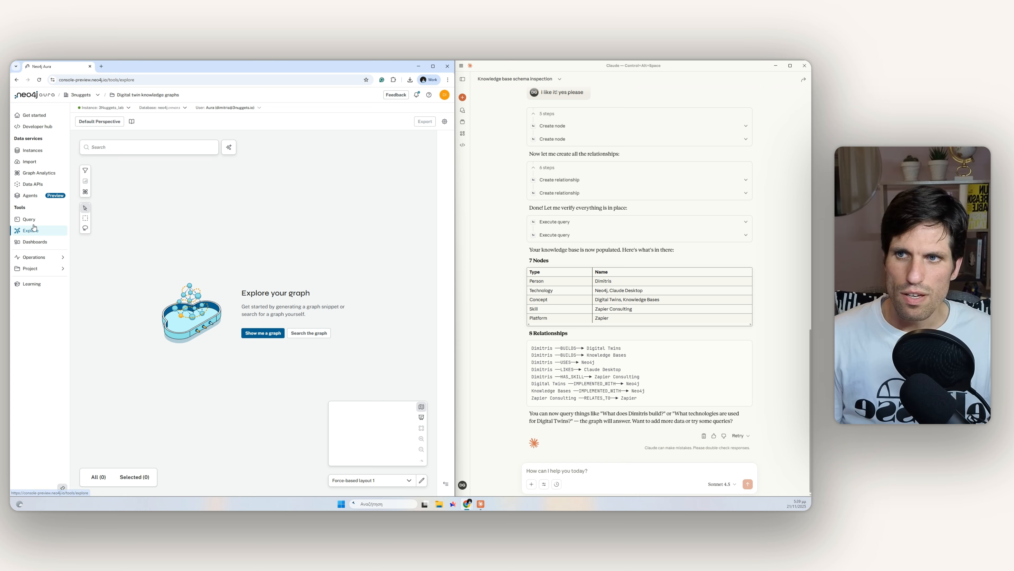
{"action": "left_click", "coordinate": [268, 334]}
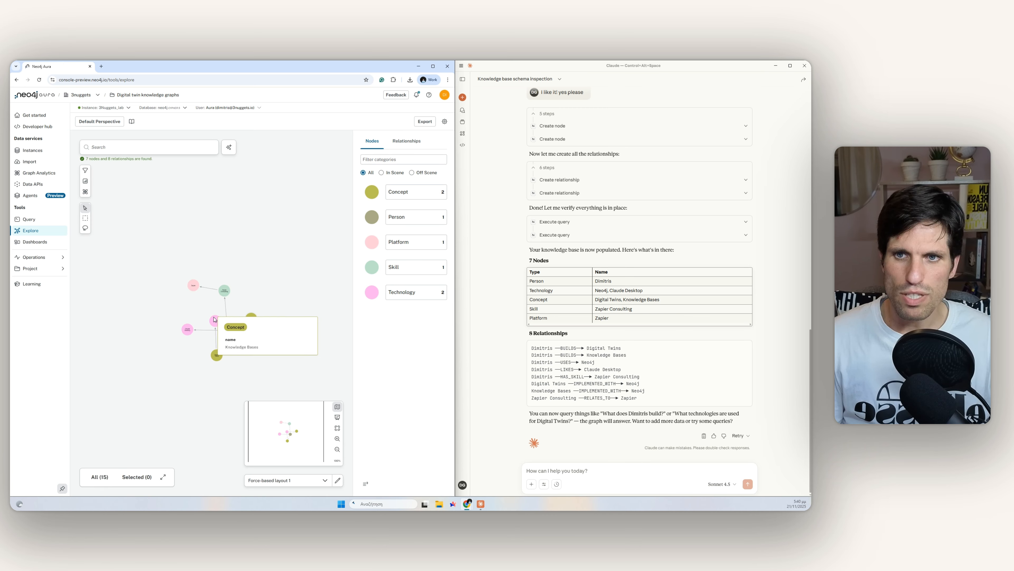
{"action": "scroll", "coordinate": [204, 354], "scroll_direction": "up", "scroll_amount": 5}
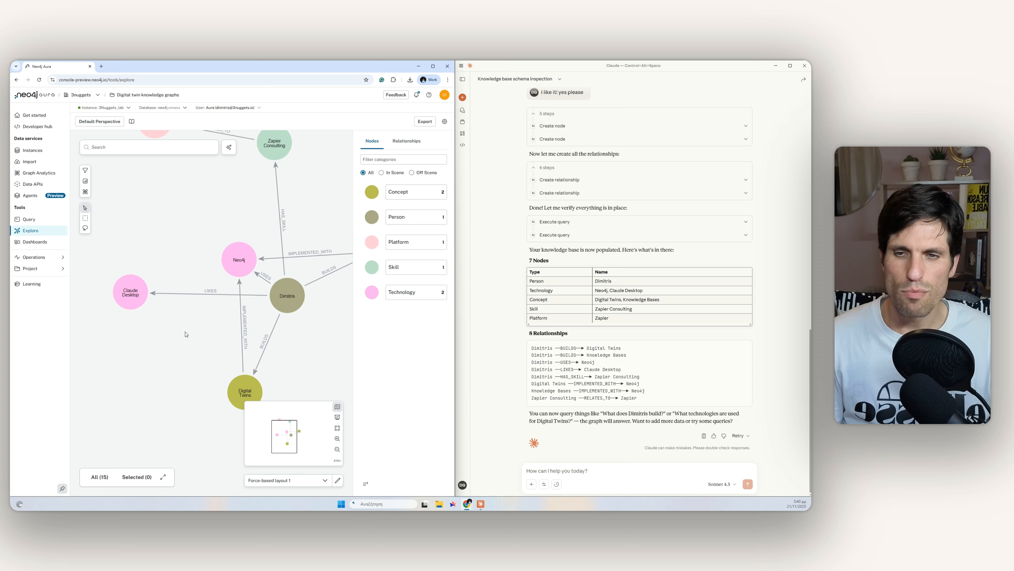
{"action": "left_click_drag", "start_coordinate": [135, 357], "coordinate": [149, 356]}
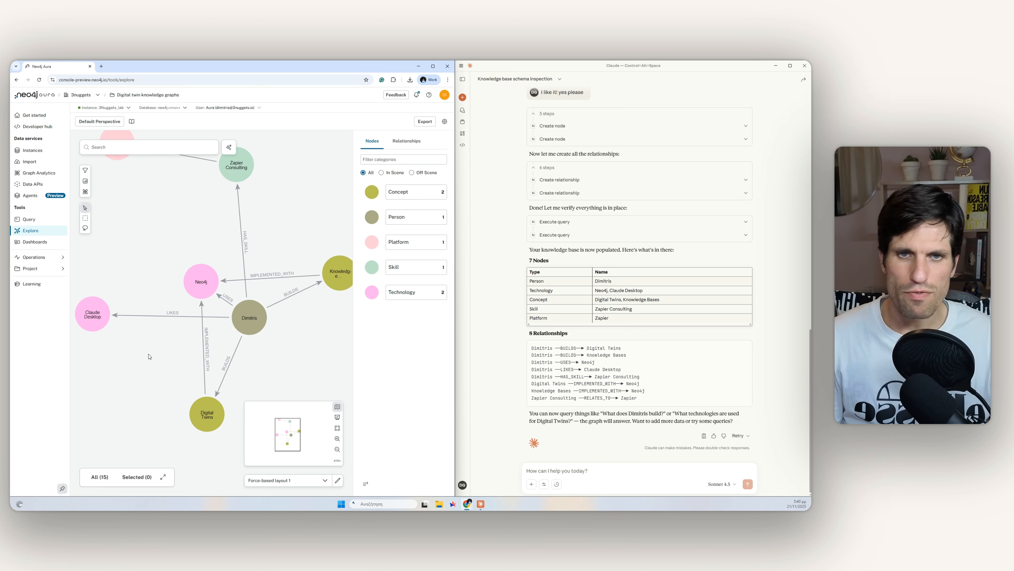
Examine how the Person node links to the Neo4j, Claude Desktop, Digital Twins, Knowledge Bases and Zapier Consulting nodes, and to Zapier
{"action": "scroll", "coordinate": [551, 336], "scroll_direction": "up", "scroll_amount": 3}
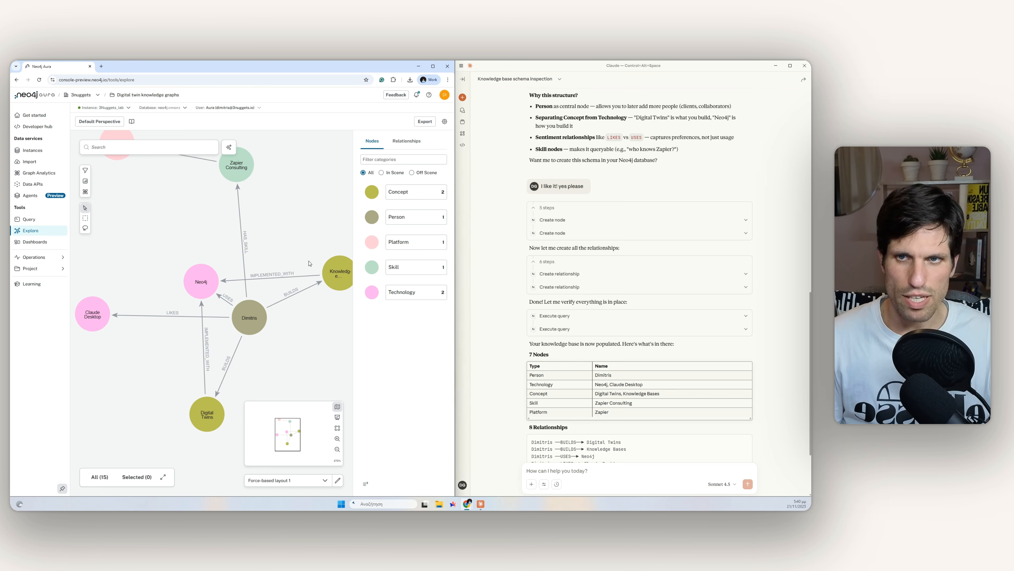
{"action": "left_click_drag", "start_coordinate": [138, 227], "coordinate": [165, 248]}
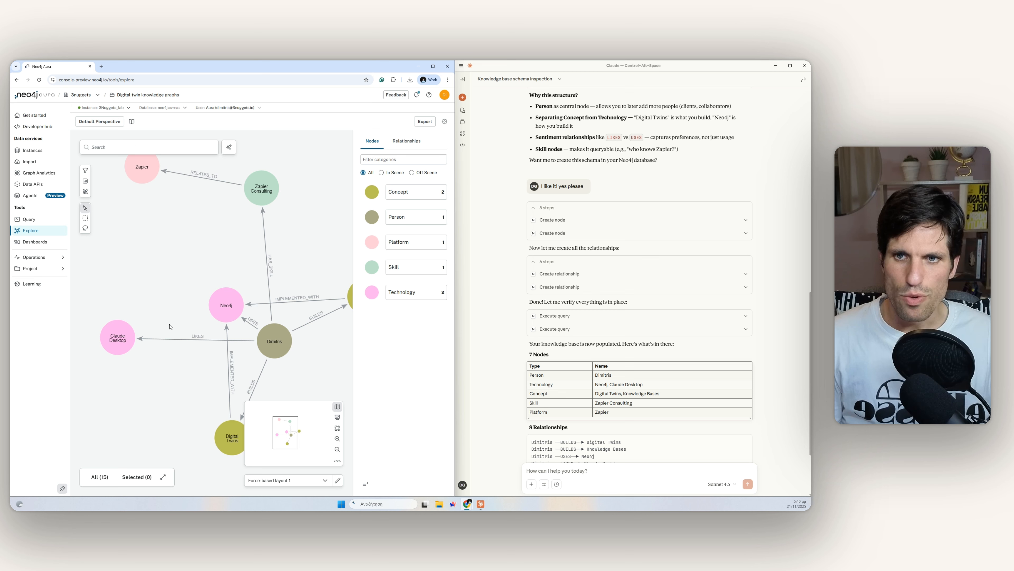
{"action": "mouse_move", "coordinate": [267, 347]}
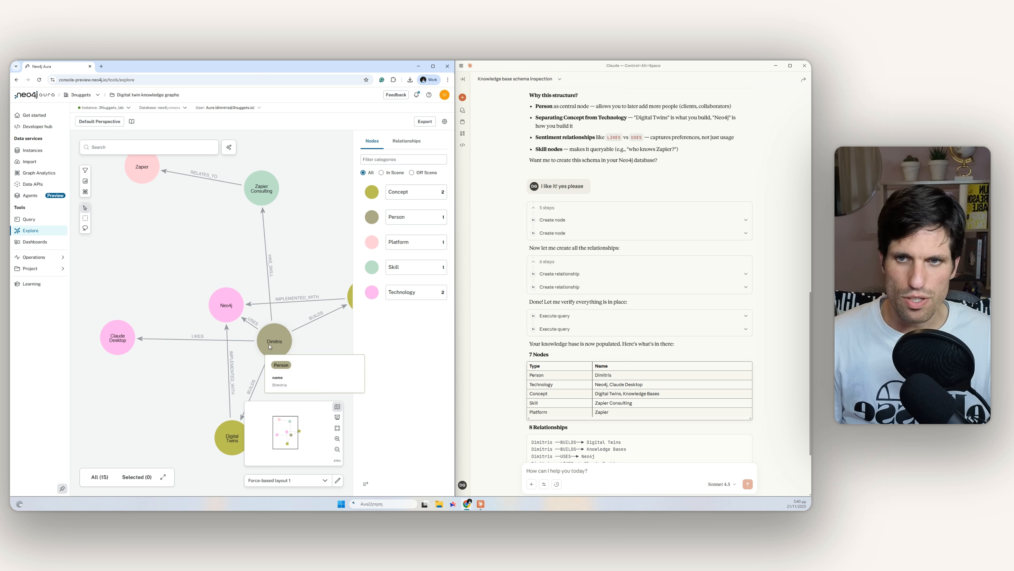
{"action": "mouse_move", "coordinate": [227, 315]}
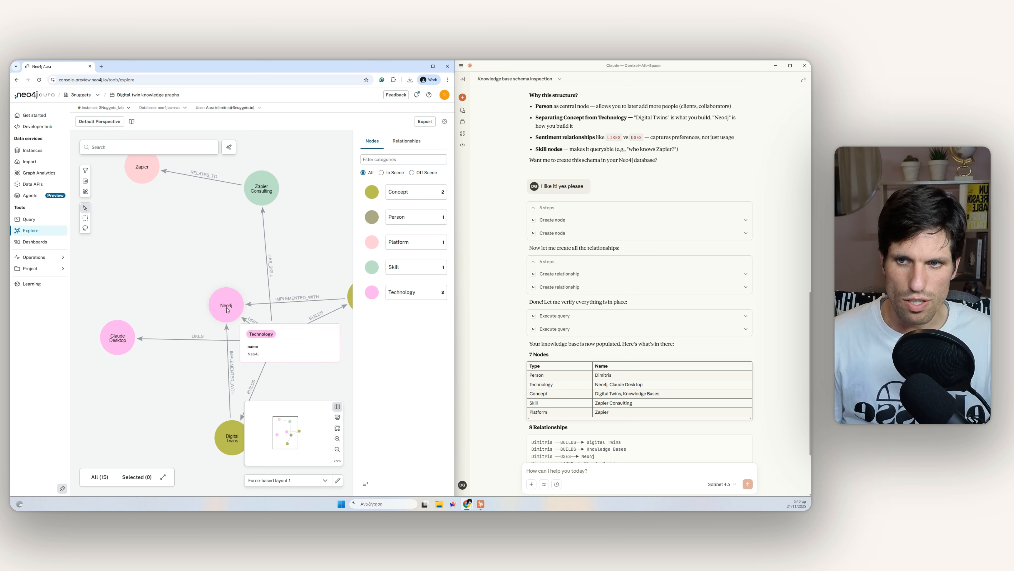
{"action": "mouse_move", "coordinate": [120, 344]}
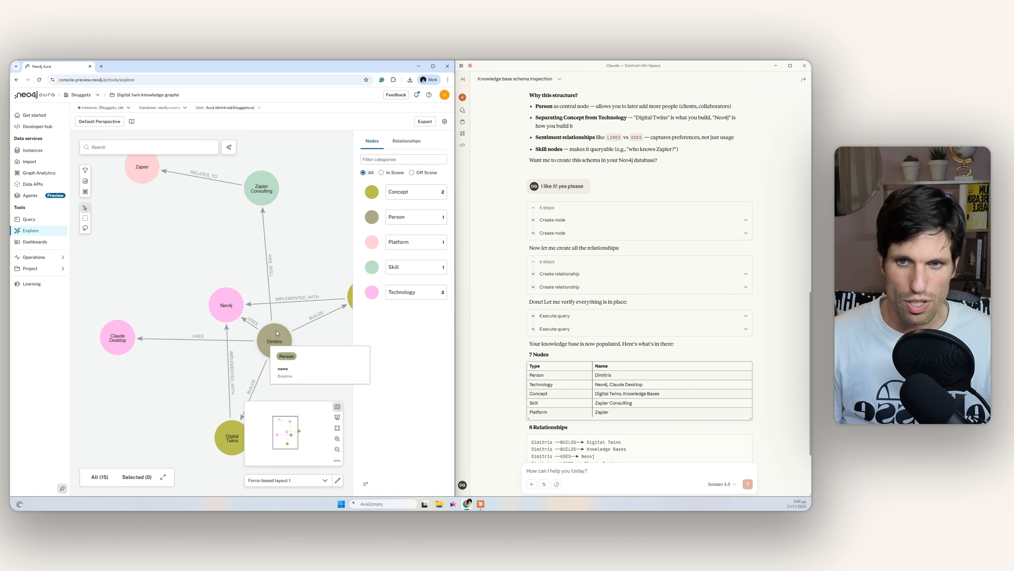
{"action": "mouse_move", "coordinate": [227, 433]}
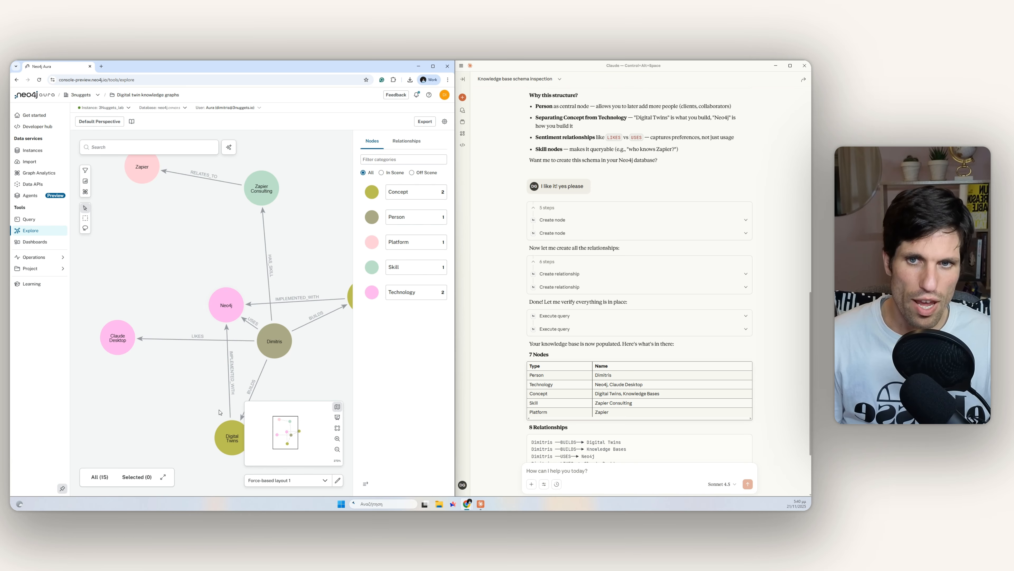
{"action": "left_click_drag", "start_coordinate": [316, 359], "coordinate": [212, 370]}
{"action": "mouse_move", "coordinate": [172, 351]}
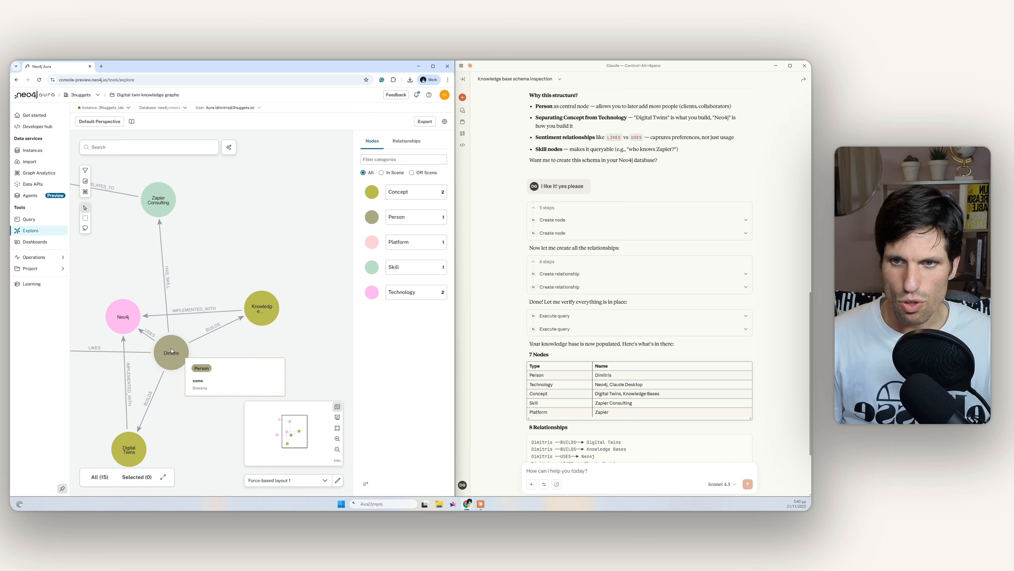
{"action": "mouse_move", "coordinate": [261, 318]}
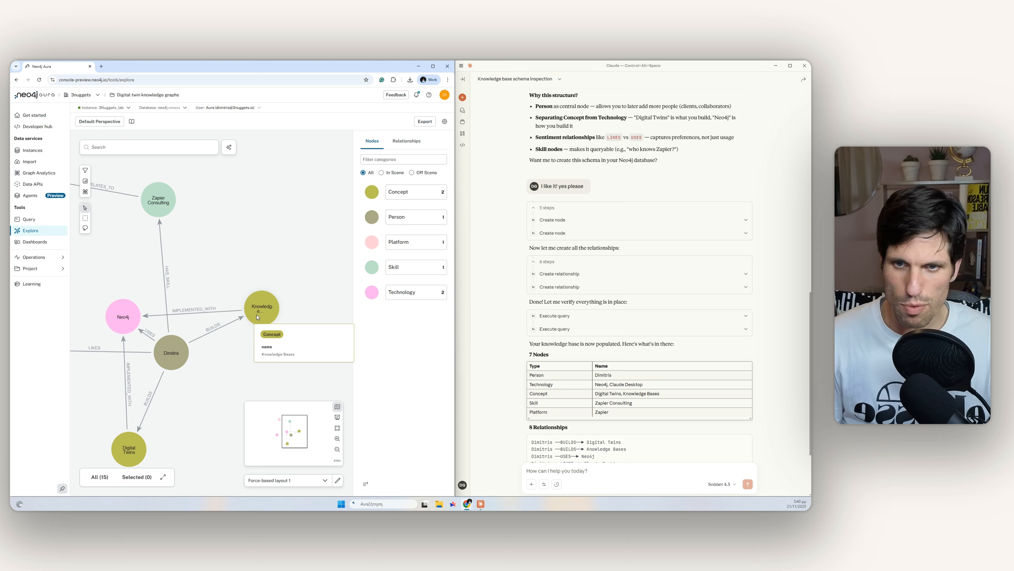
{"action": "mouse_move", "coordinate": [114, 316]}
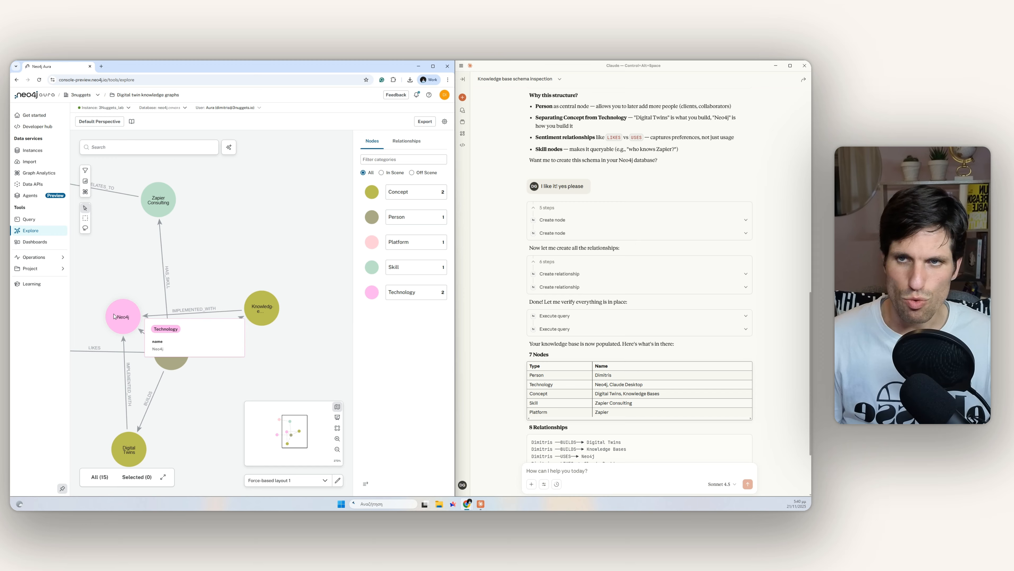
{"action": "left_click_drag", "start_coordinate": [194, 277], "coordinate": [260, 309]}
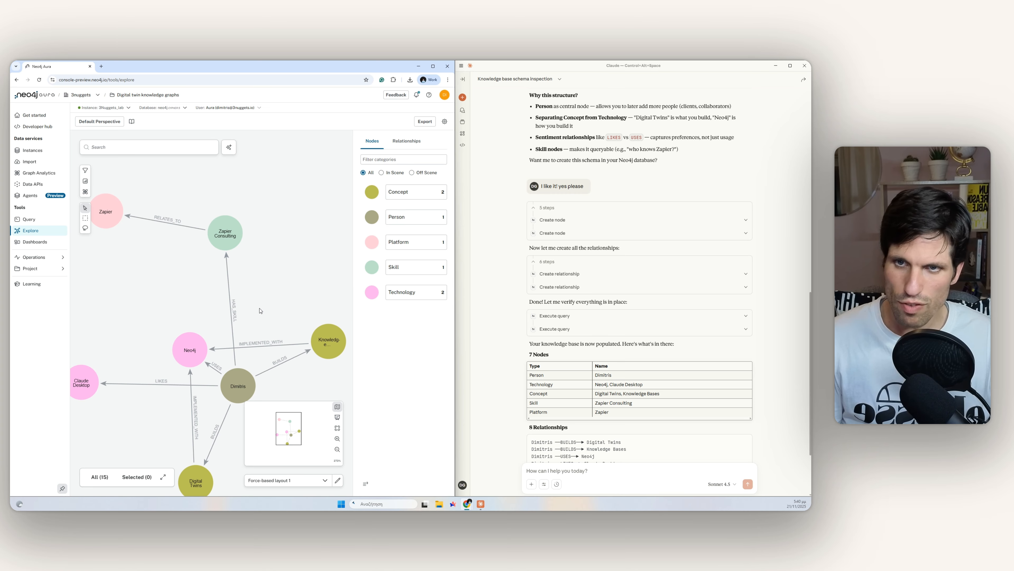
{"action": "mouse_move", "coordinate": [239, 387]}
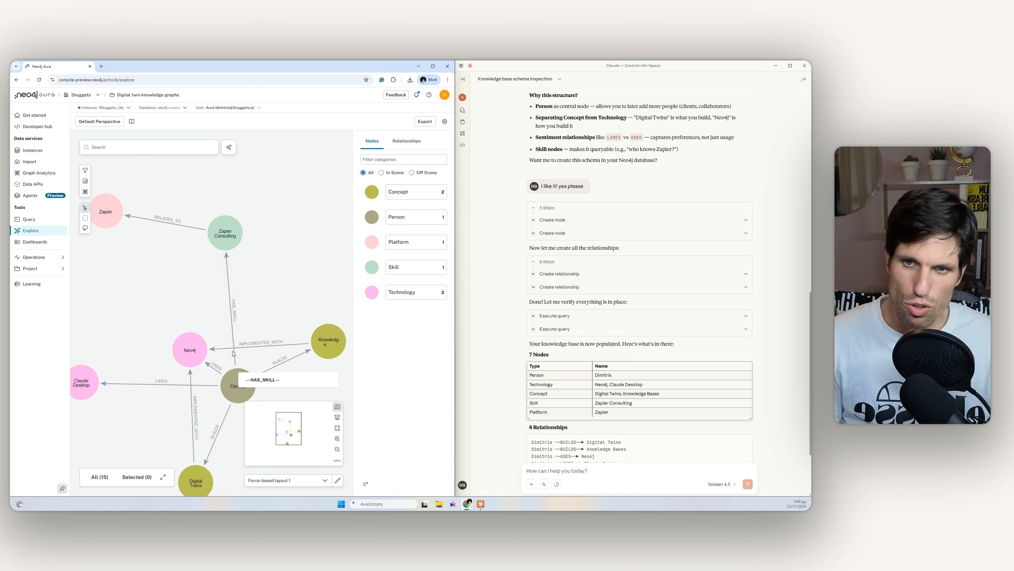
{"action": "mouse_move", "coordinate": [235, 234]}
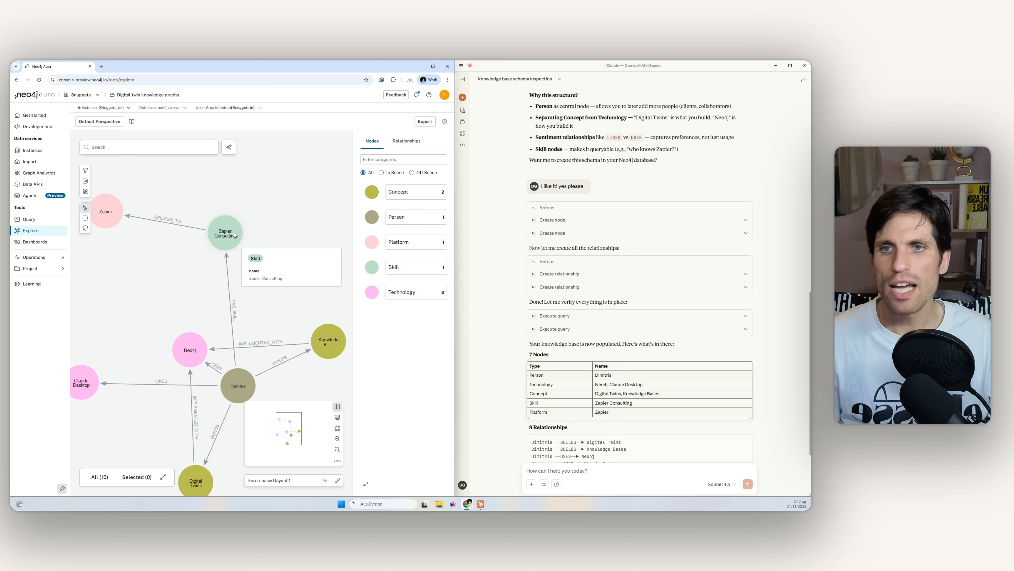
{"action": "left_click_drag", "start_coordinate": [194, 271], "coordinate": [222, 271]}
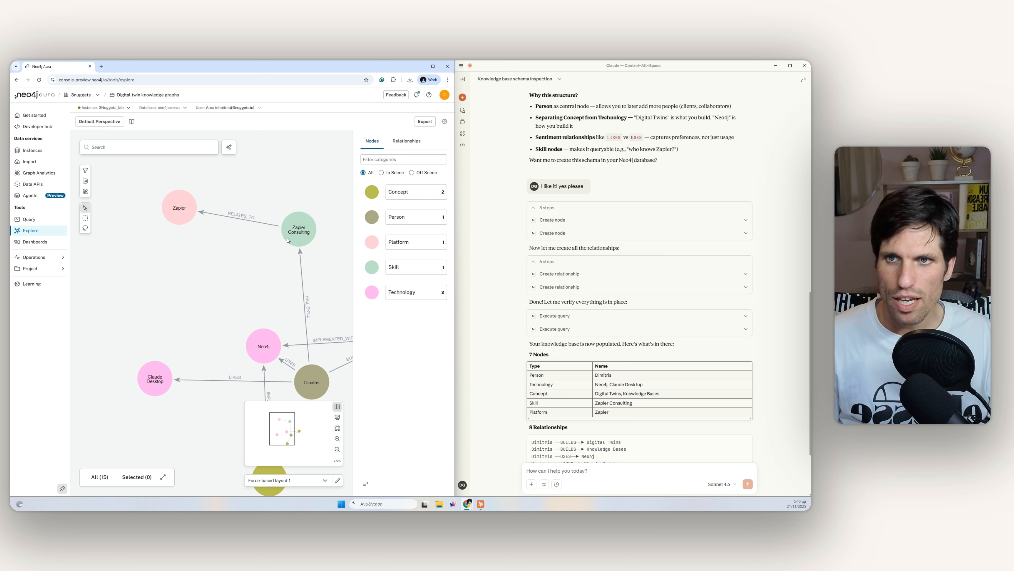
{"action": "mouse_move", "coordinate": [176, 215]}
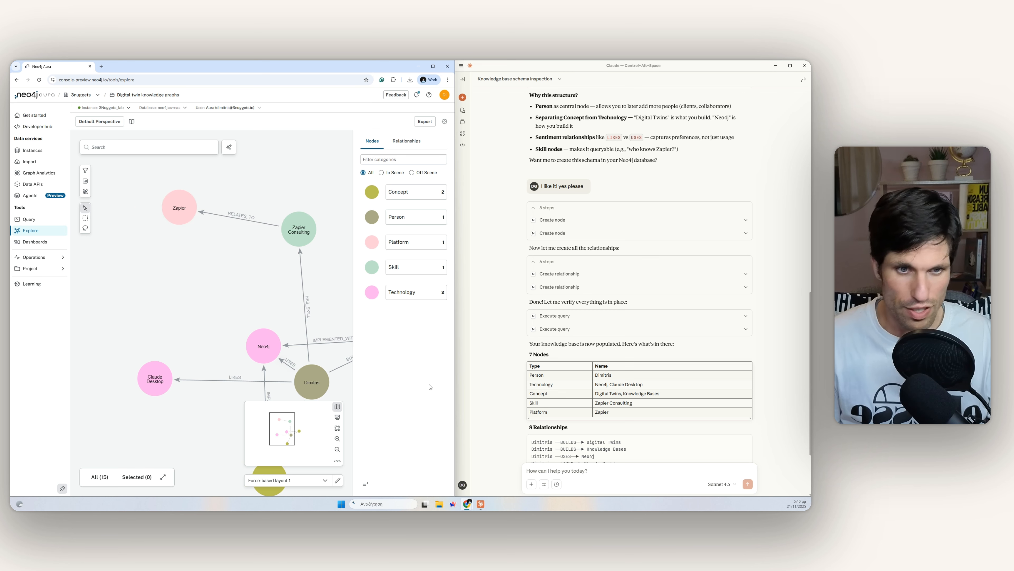
Read the example queries suggested at the end of Claude's reply, and look over the complete graph in Explore
{"action": "left_click_drag", "start_coordinate": [675, 413], "coordinate": [734, 430]}
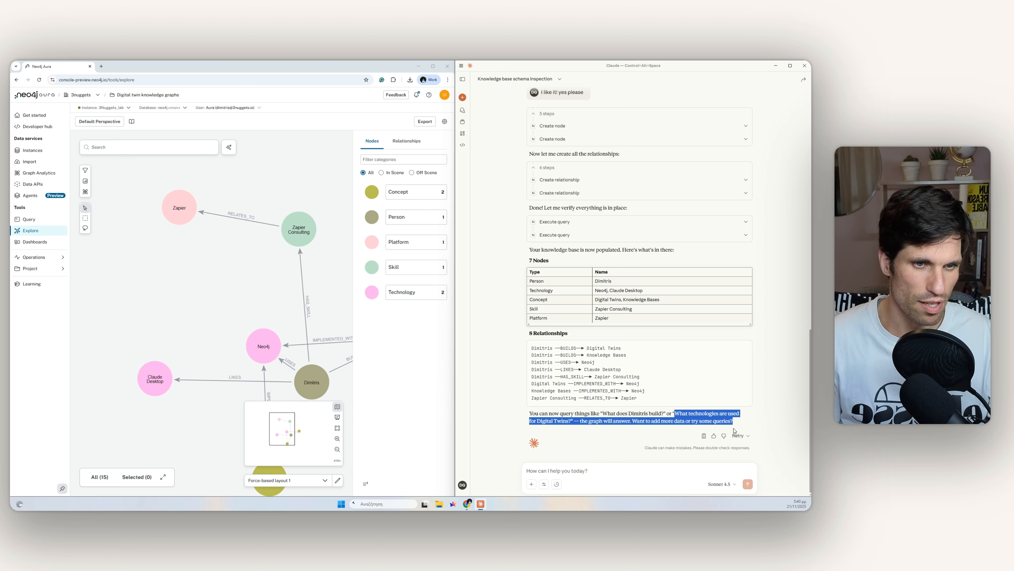
{"action": "left_click", "coordinate": [634, 420]}
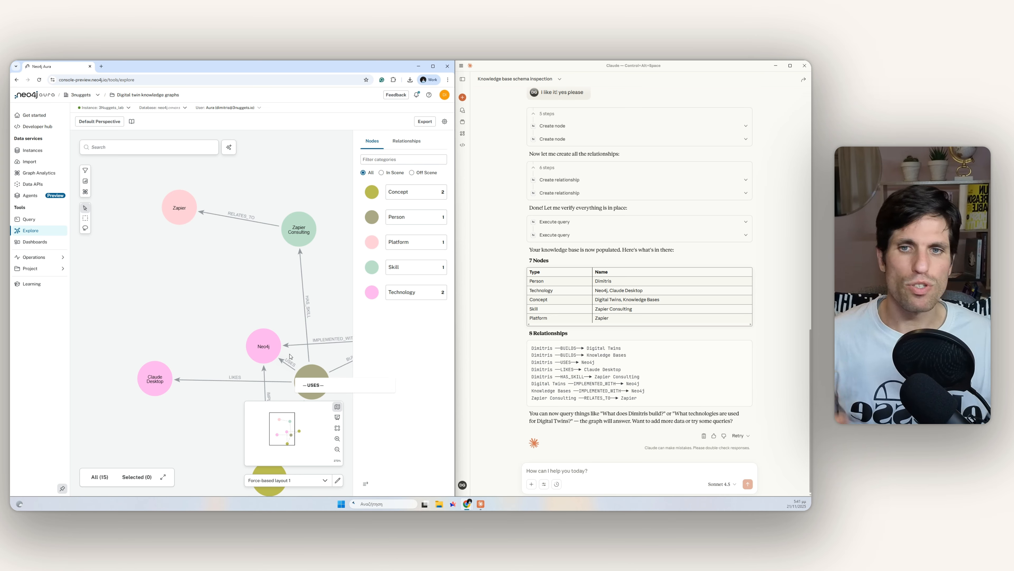
{"action": "left_click_drag", "start_coordinate": [208, 271], "coordinate": [146, 239]}
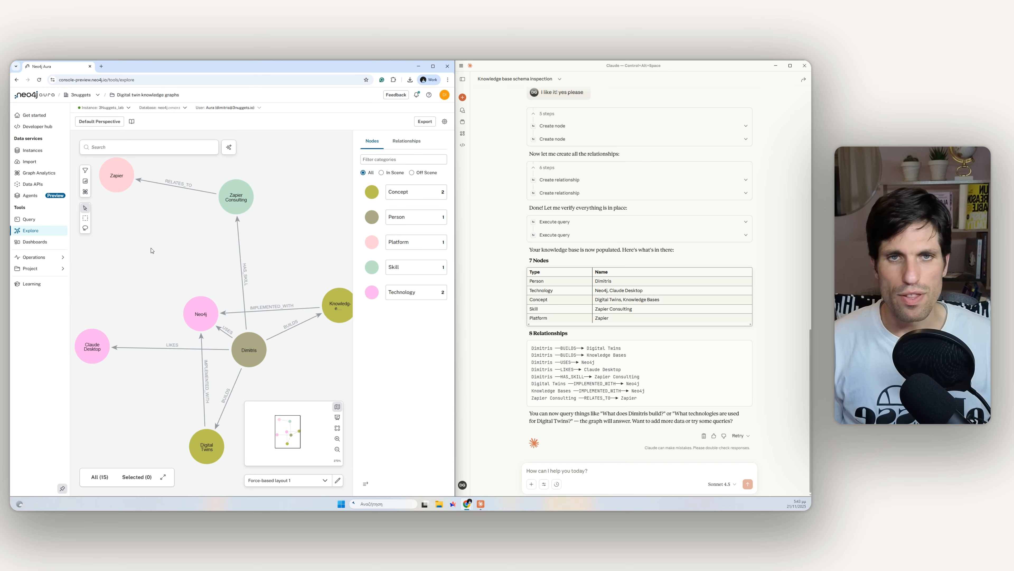
{"action": "scroll", "coordinate": [151, 250], "scroll_direction": "down", "scroll_amount": 2}
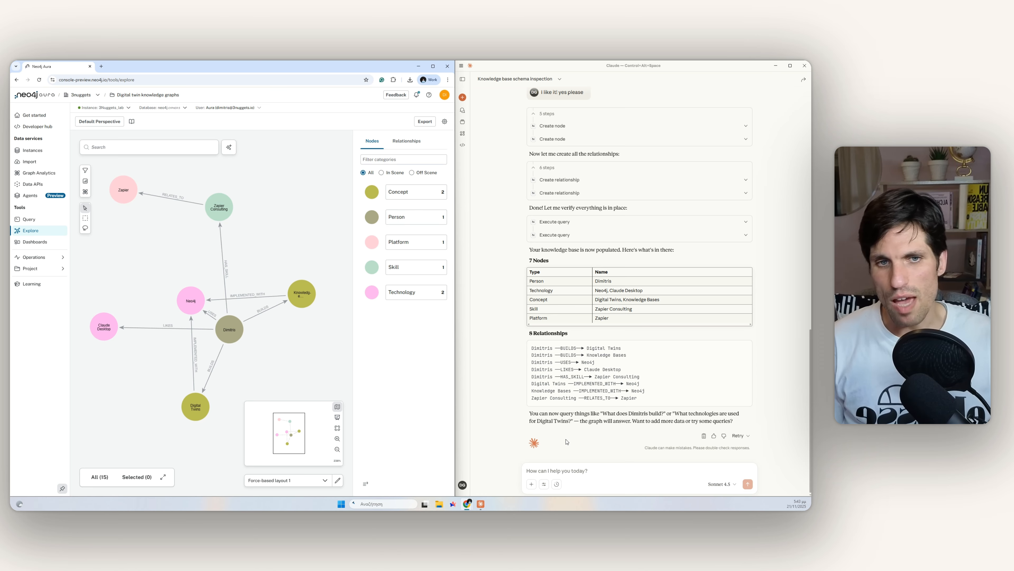